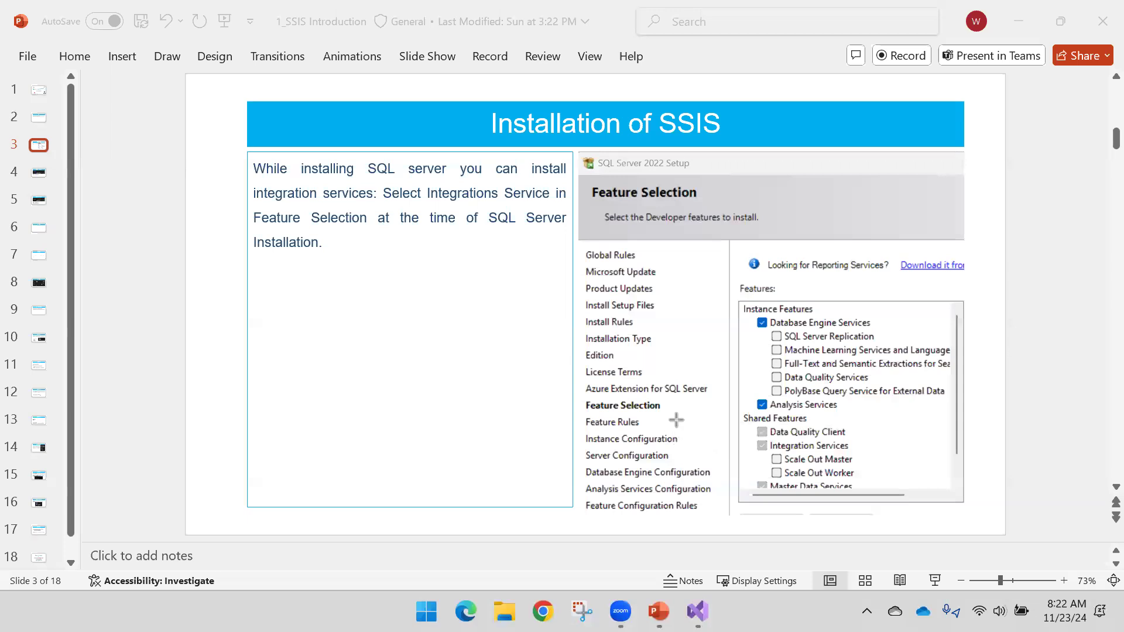
- Advance the presentation to the "Installation of SSIS (SSDT)" slide
mouse_move(668, 407)
mouse_down()
mouse_move(750, 430)
mouse_move(752, 441)
mouse_up()
key(Page_Down)
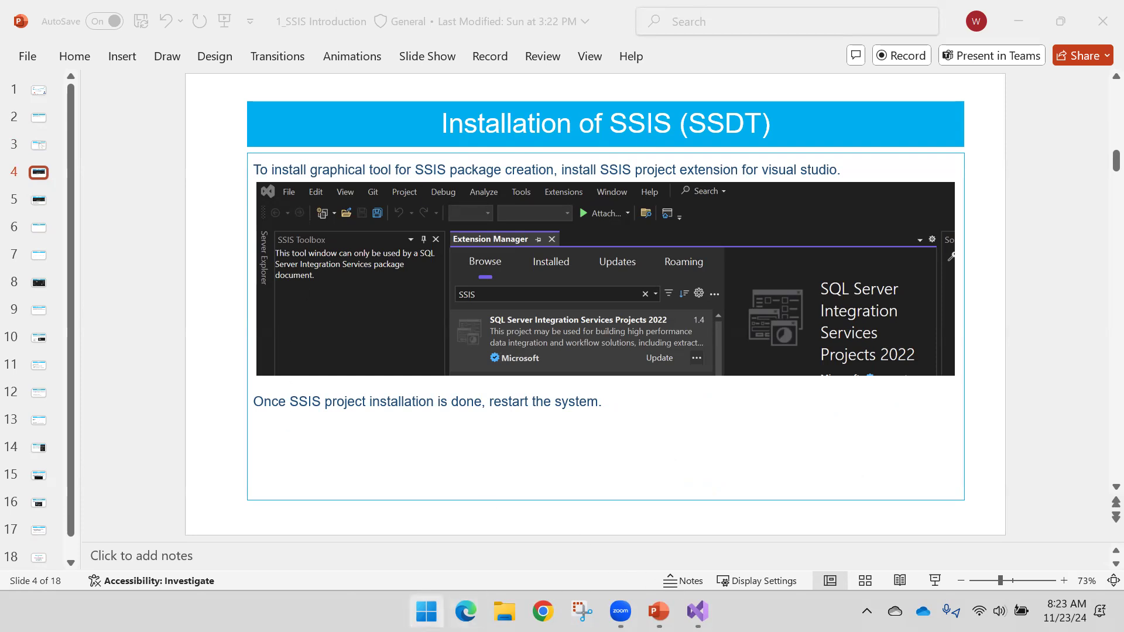
- Open SQL Server Management Studio and connect to the WEBCHAMP Database Engine with Windows Authentication
click(426, 611)
text(SSMS)
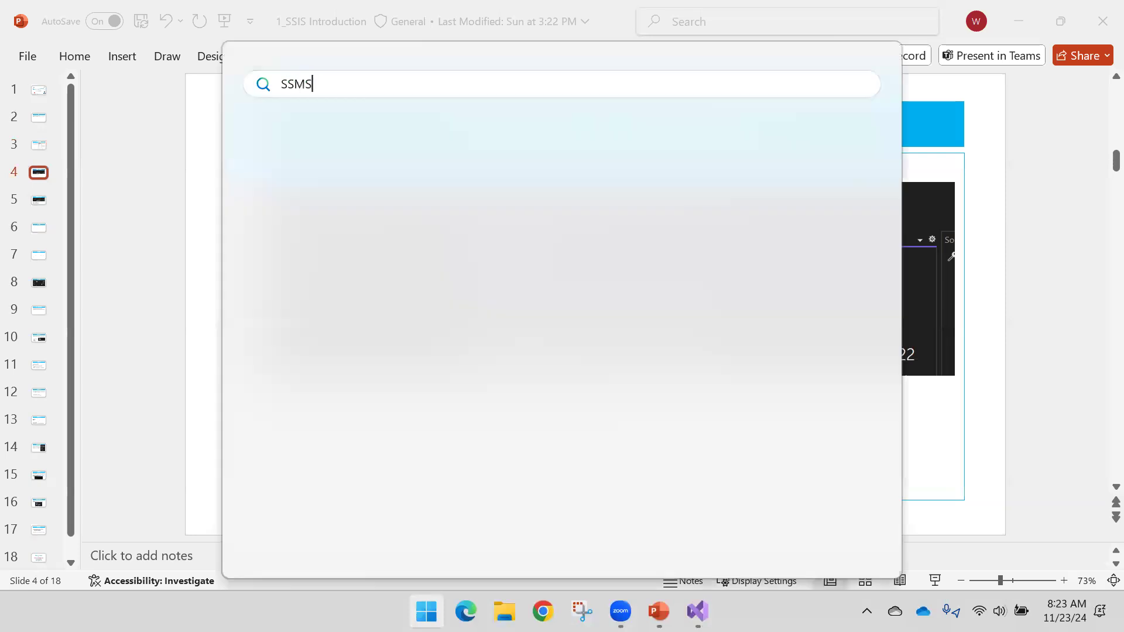
key(Return)
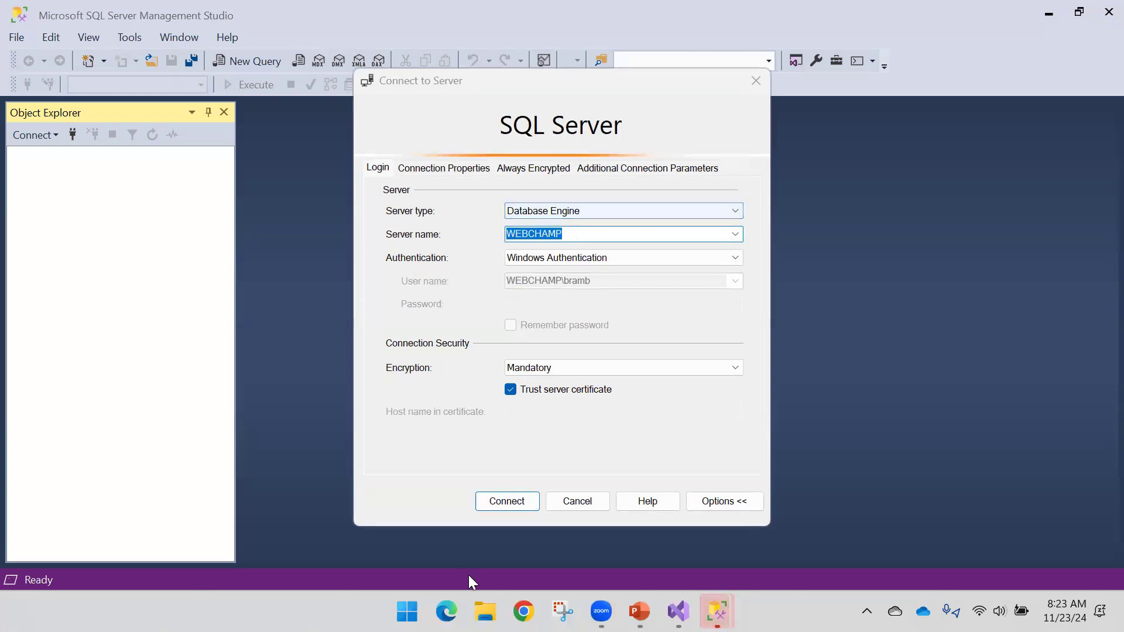
click(501, 505)
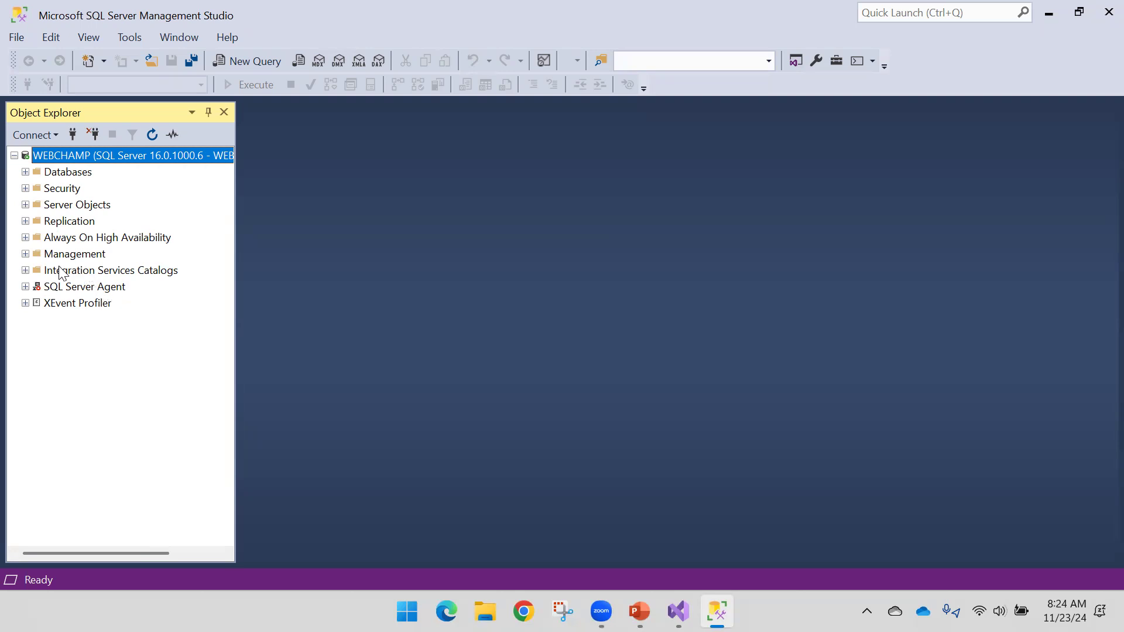
- Examine the contents of Integration Services Catalogs in the server tree and the commands available for that folder
click(88, 271)
click(26, 270)
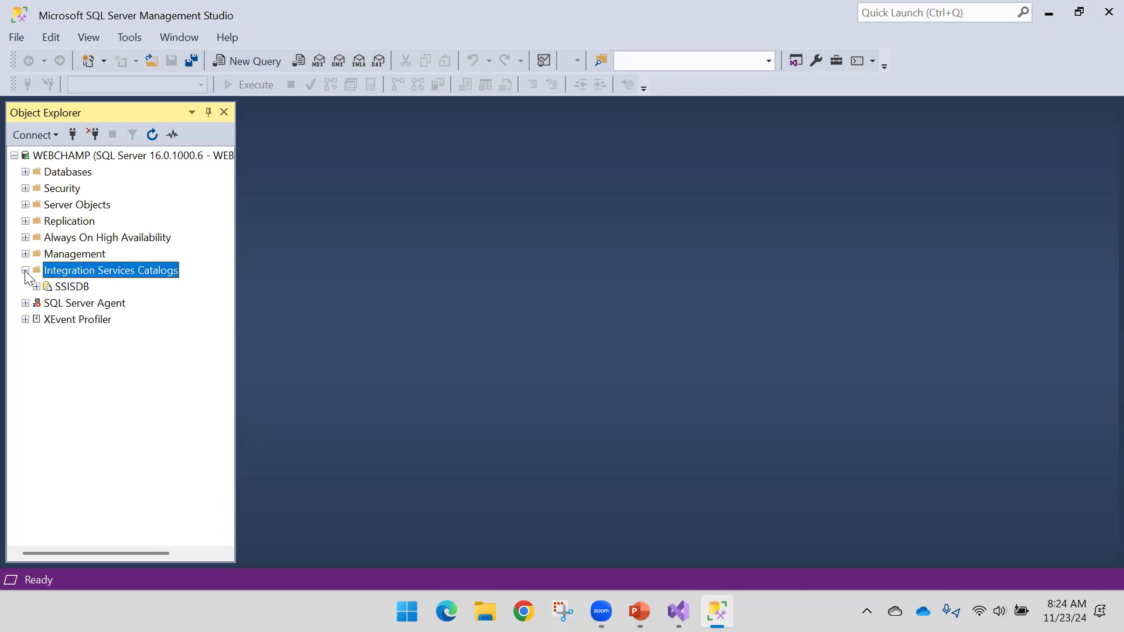
click(25, 271)
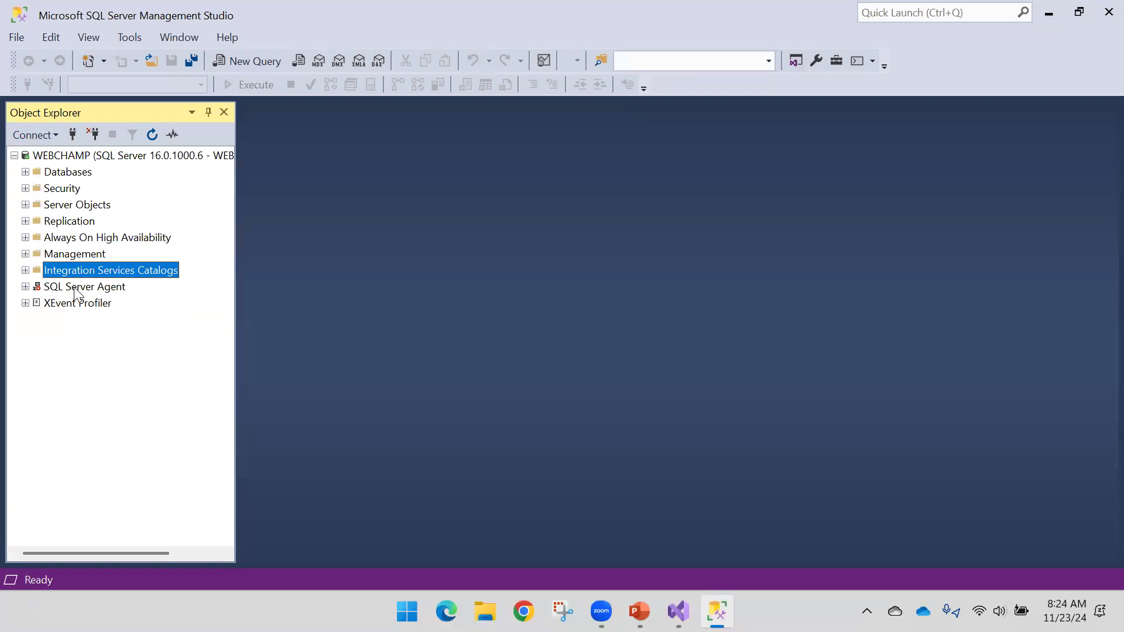
click(26, 270)
click(36, 287)
click(36, 286)
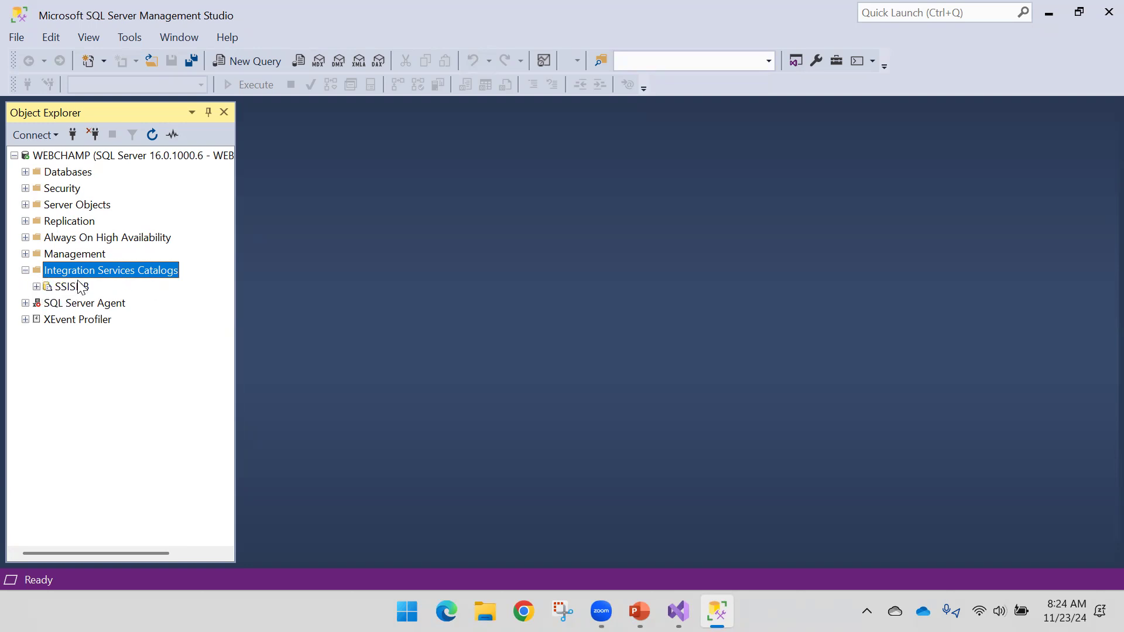
click(25, 270)
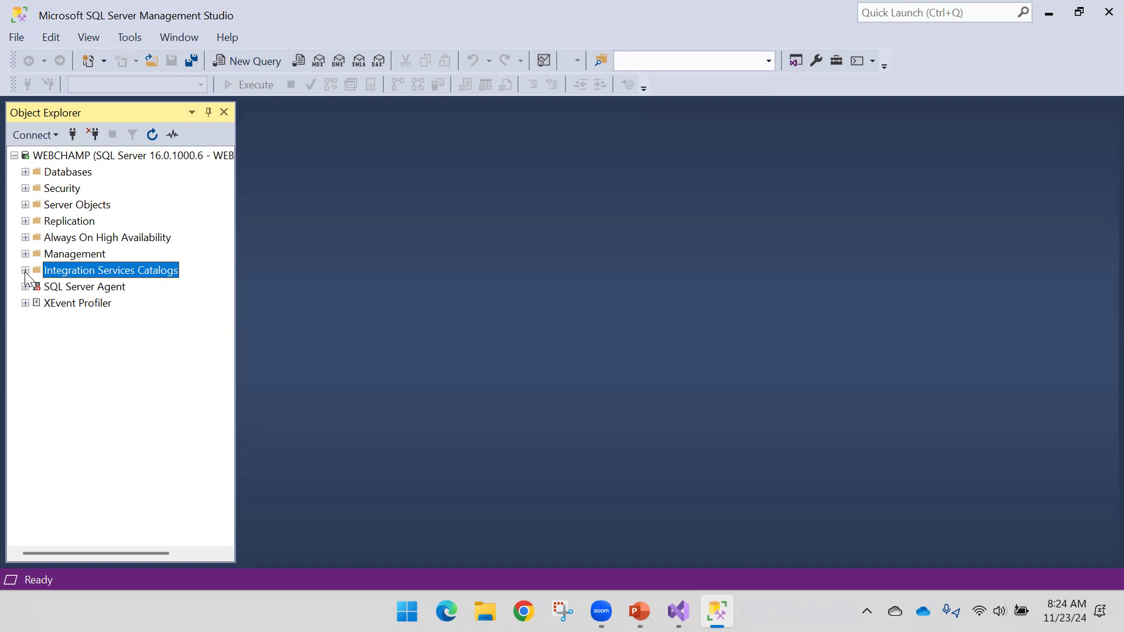
right_click(84, 273)
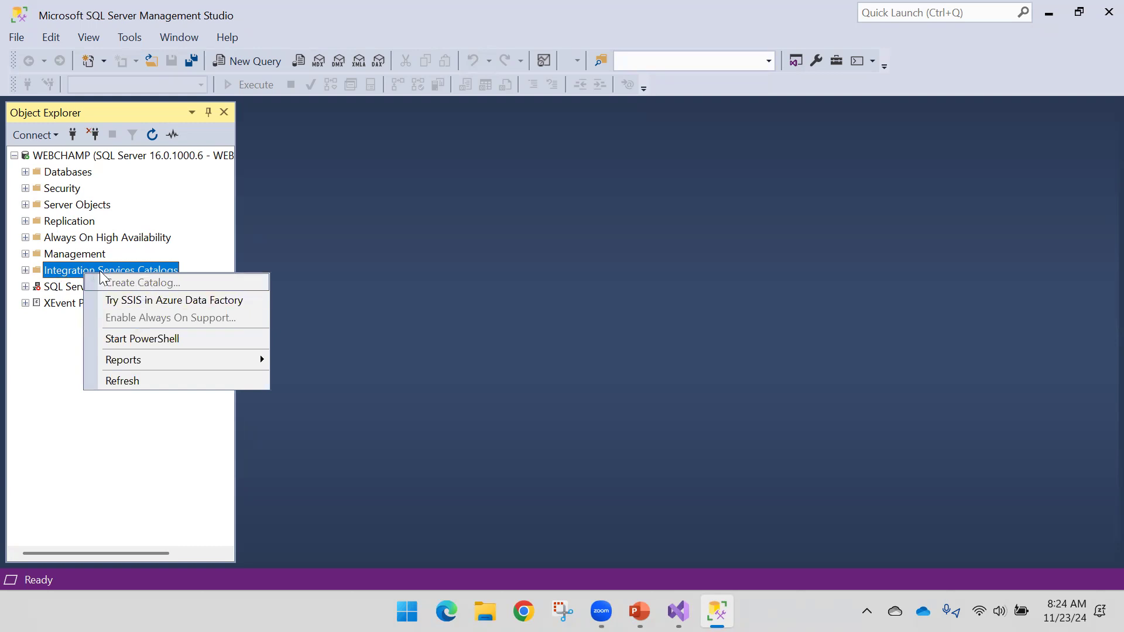
click(88, 452)
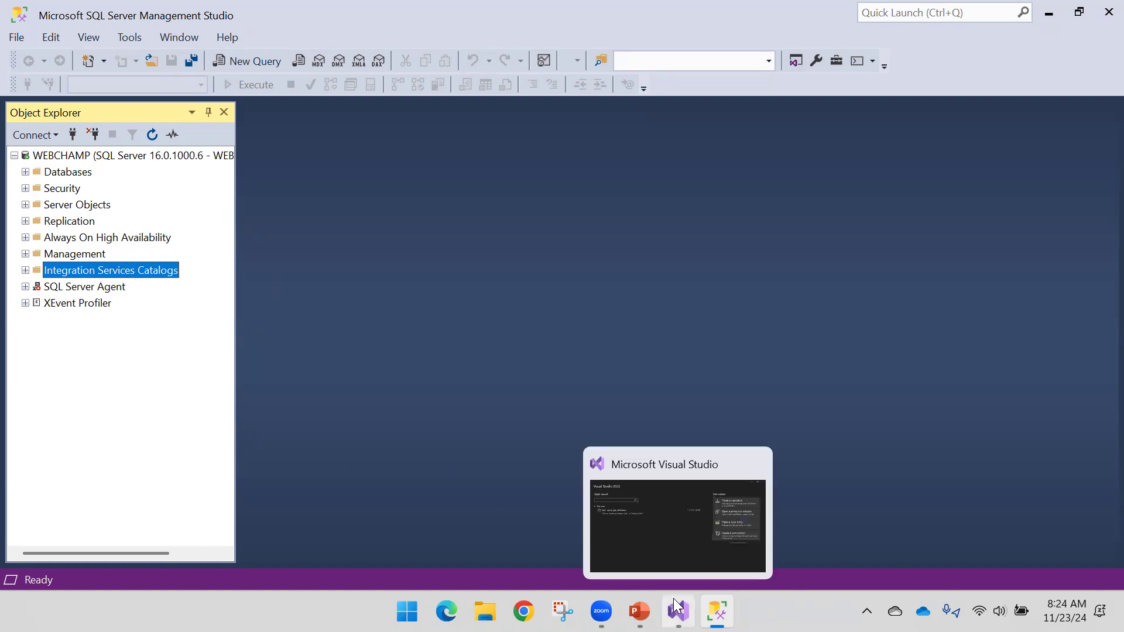
- Switch to Visual Studio 2022, continue without code, and open the Extension Manager
click(640, 611)
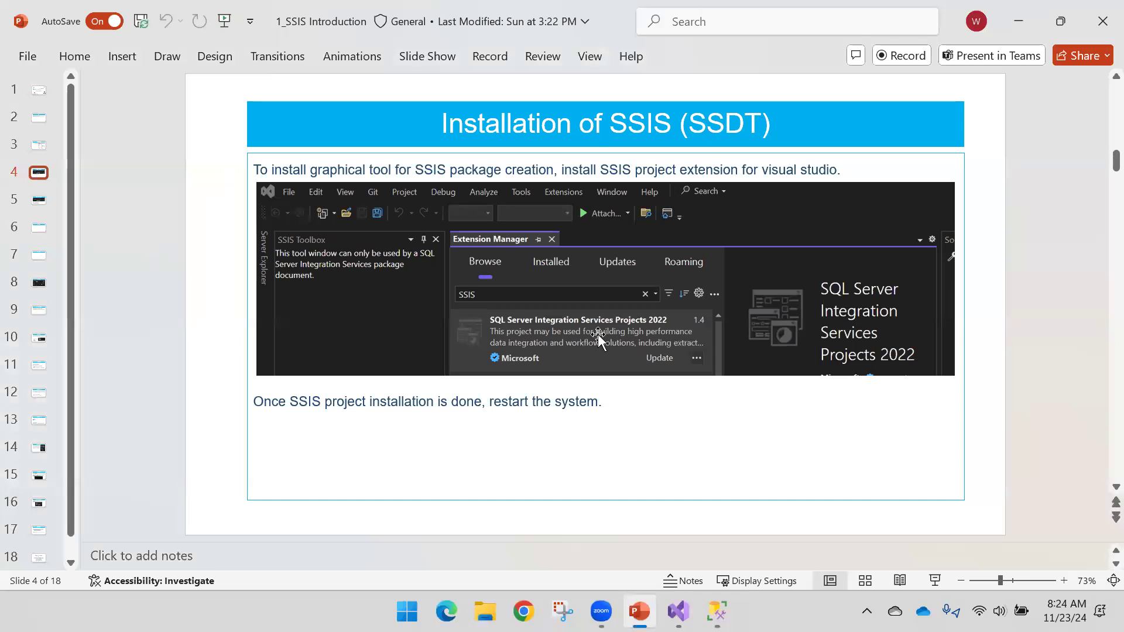
click(653, 570)
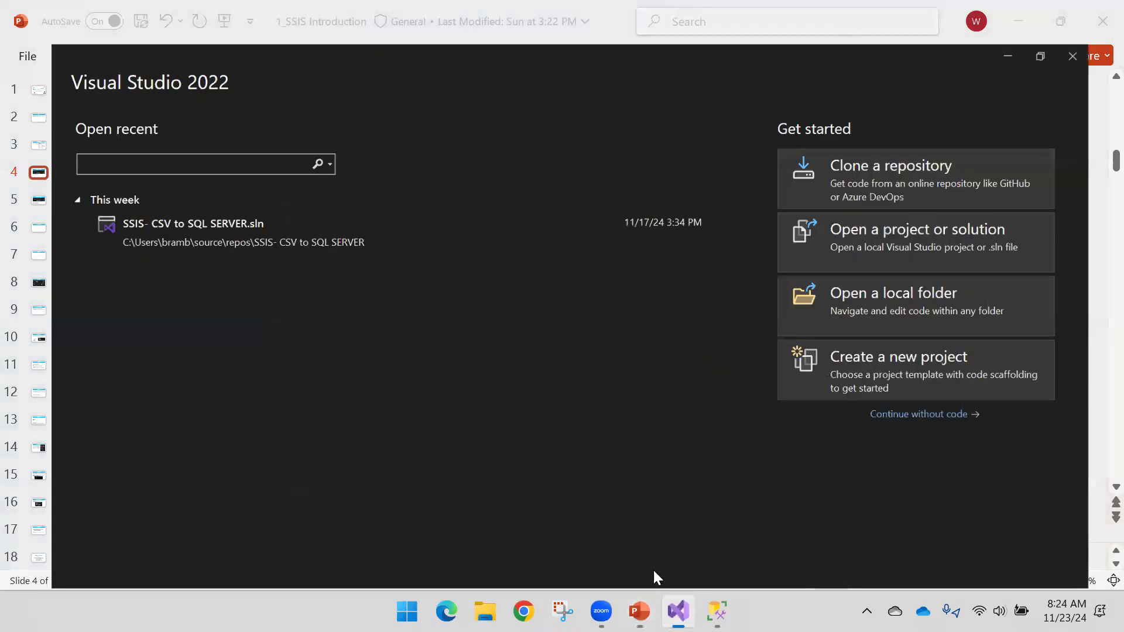
click(915, 403)
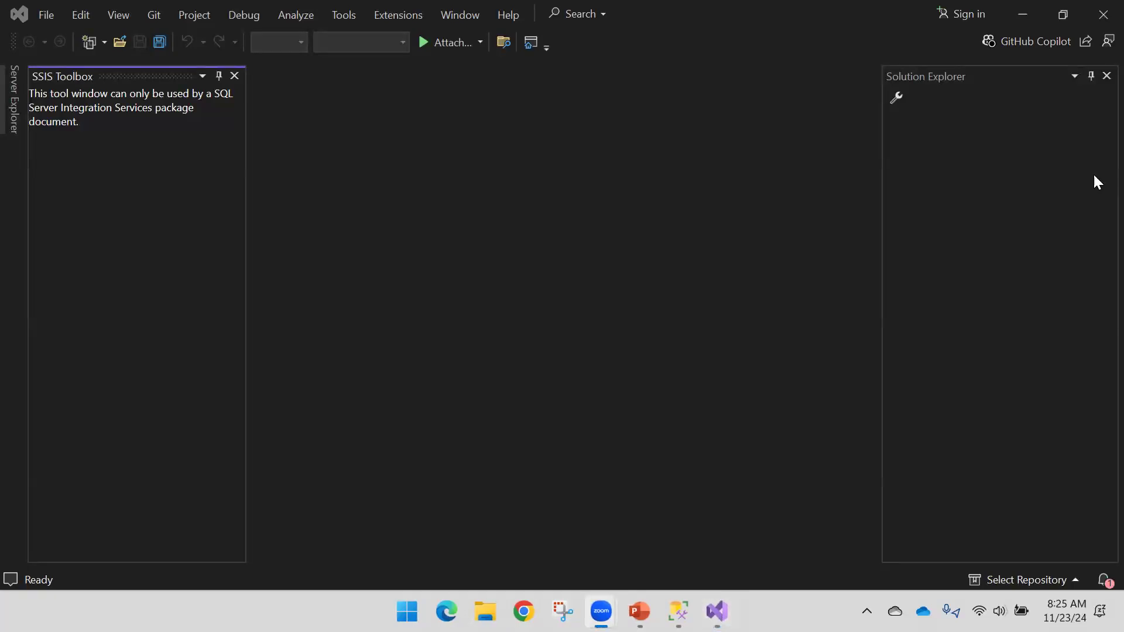
click(391, 21)
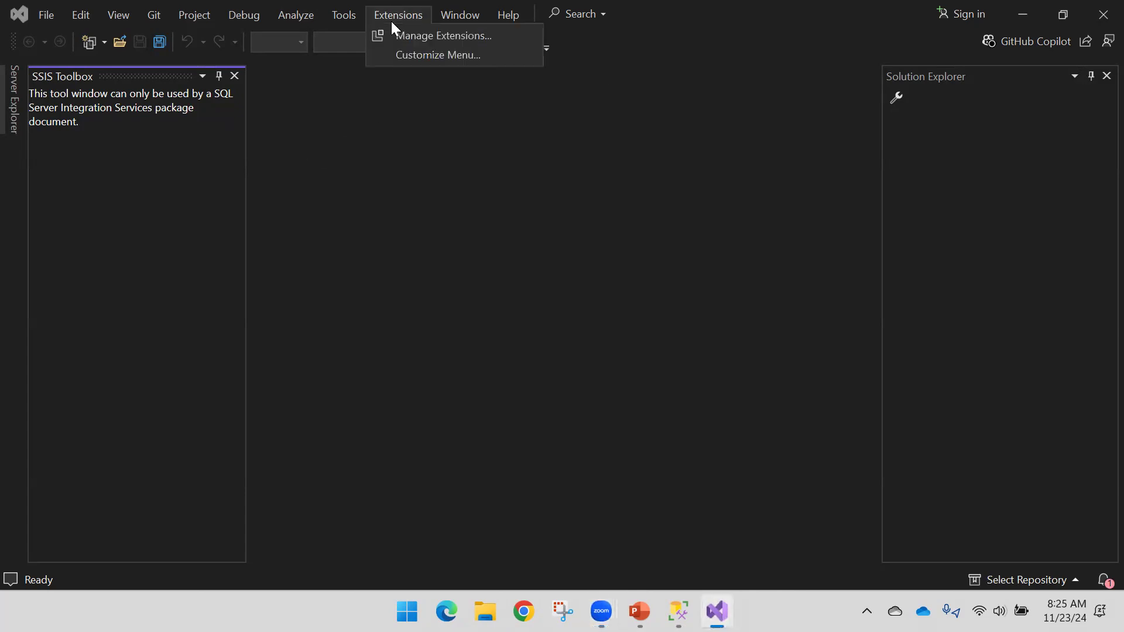
click(418, 35)
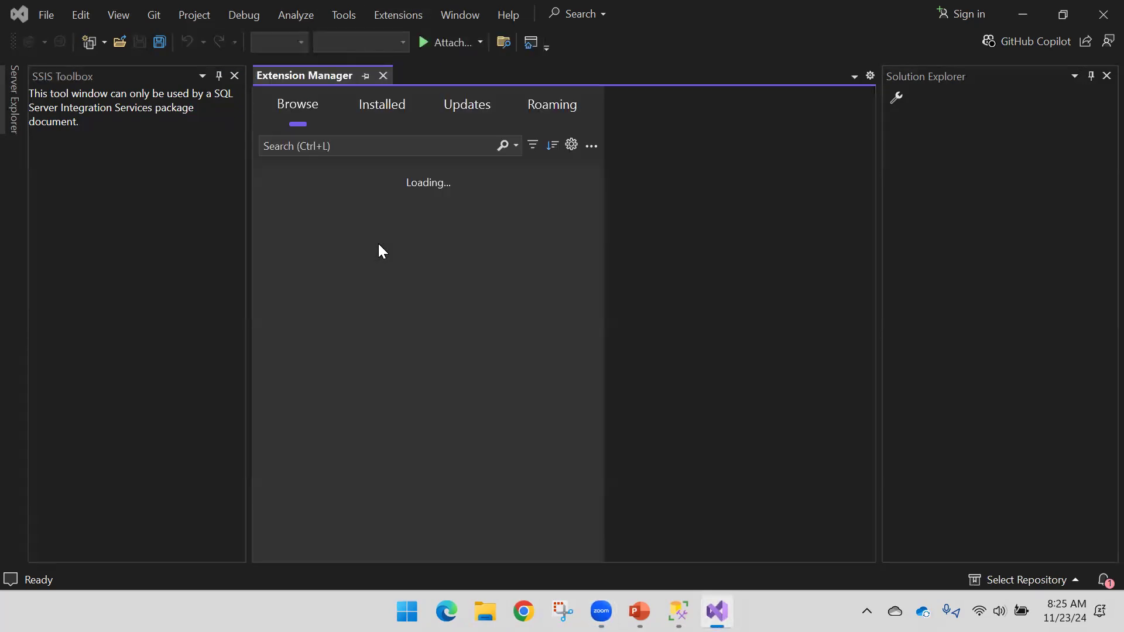
- Search the available extensions for SSIS and SSAS, and view the management options of Microsoft Analysis Services Projects
click(340, 146)
text(SSIS)
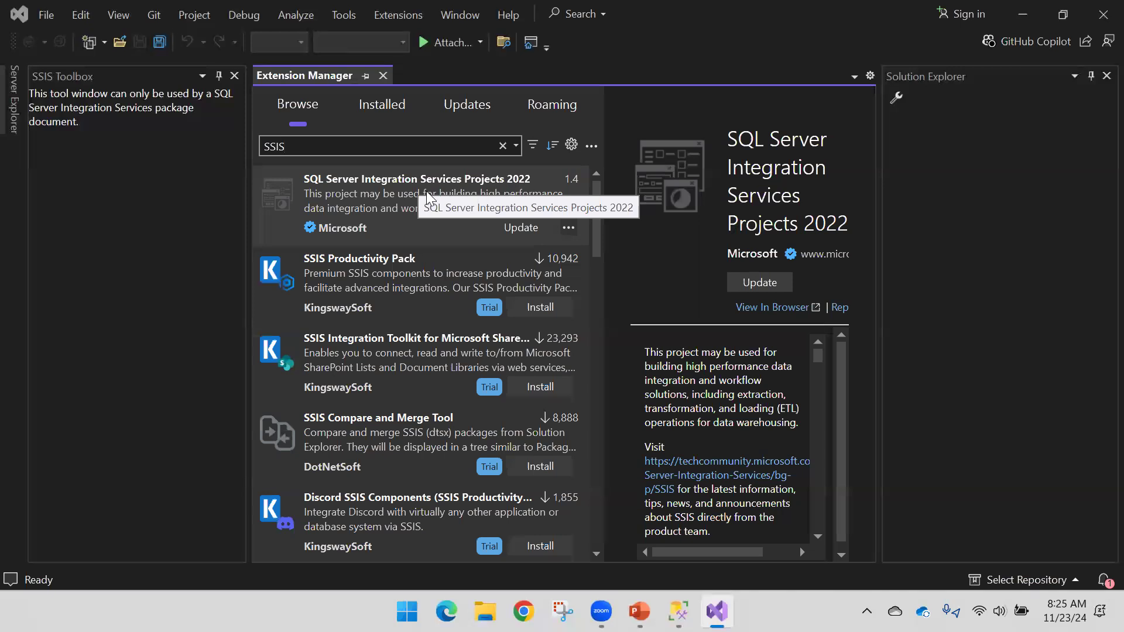
click(375, 146)
text(SSAS)
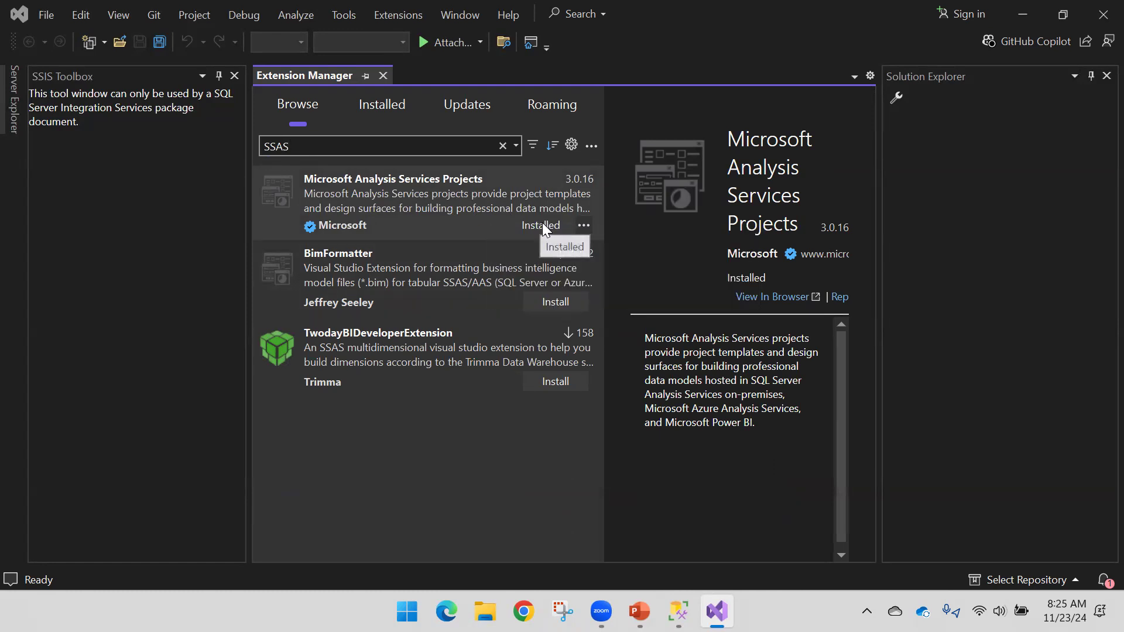
click(584, 227)
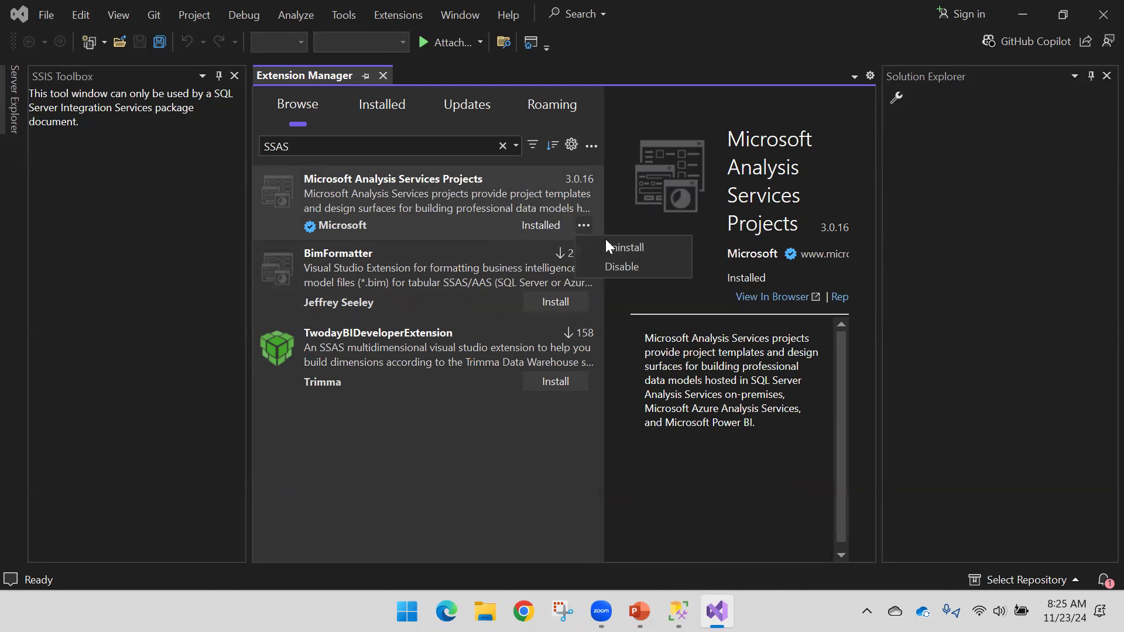
- Search for SSRS among the available extensions and check the roaming extensions for it
click(396, 144)
key(ctrl+a)
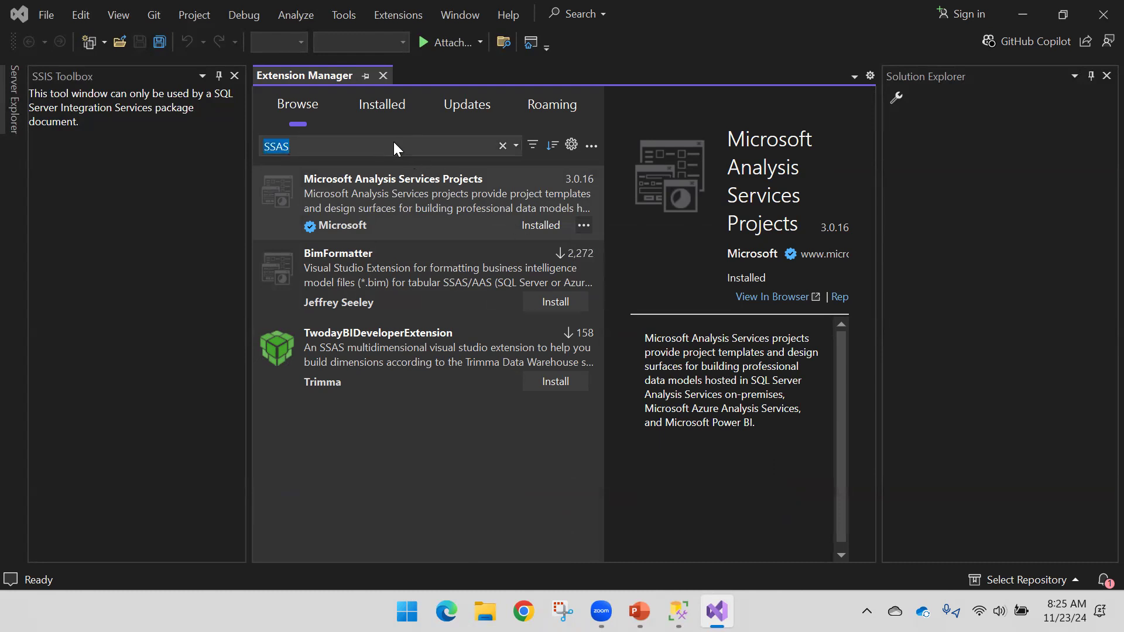
key(BackSpace)
text(SSRS)
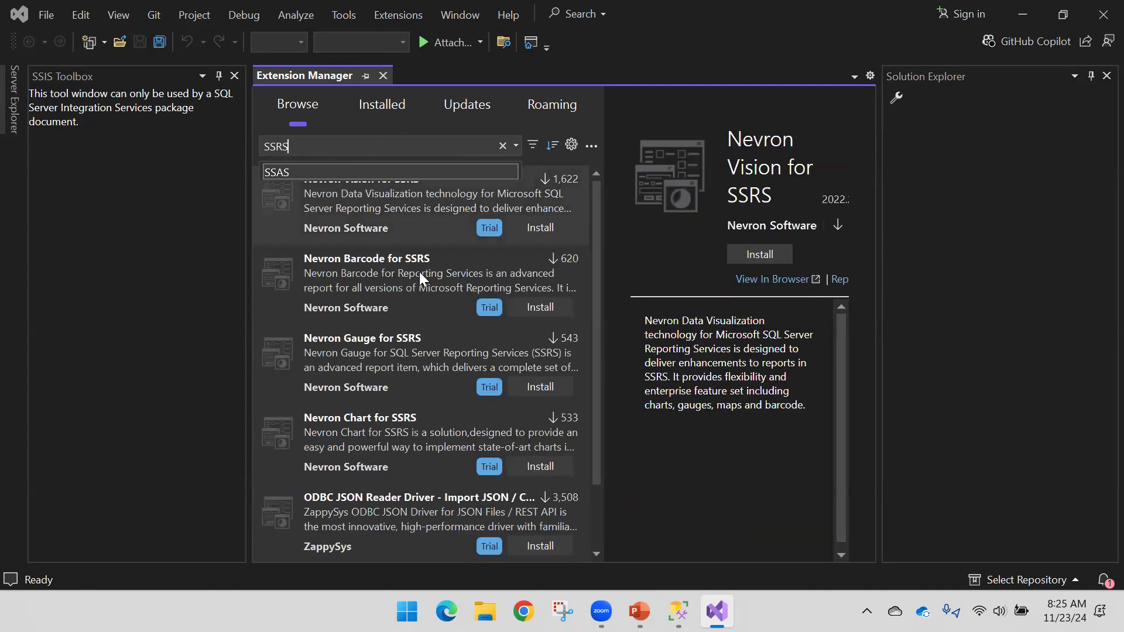
click(590, 114)
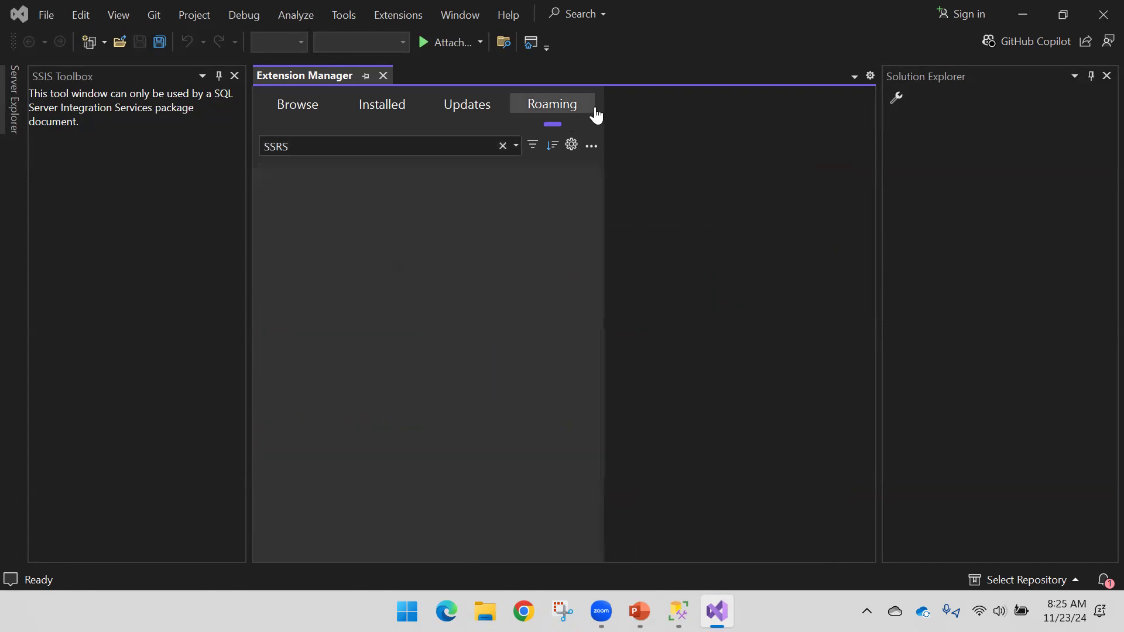
click(332, 108)
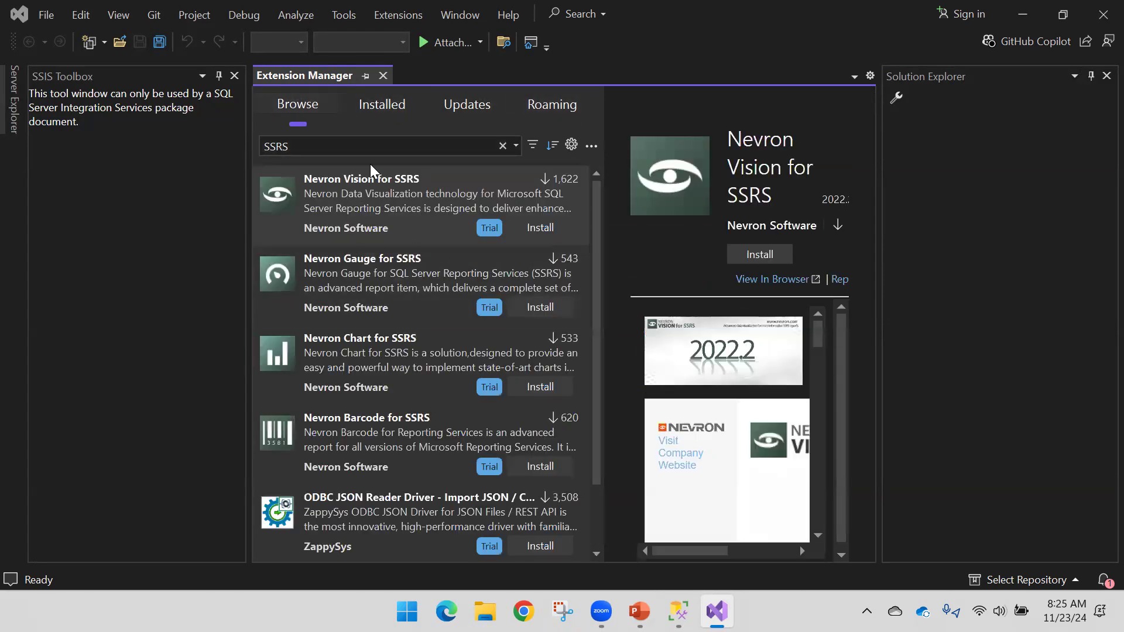
click(369, 144)
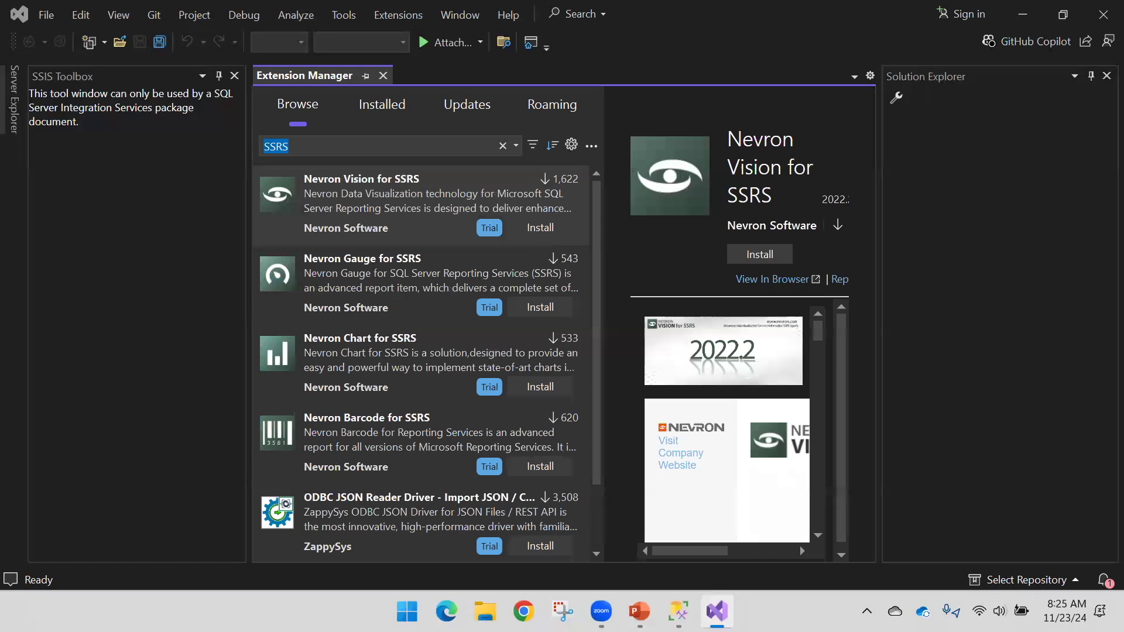
click(363, 146)
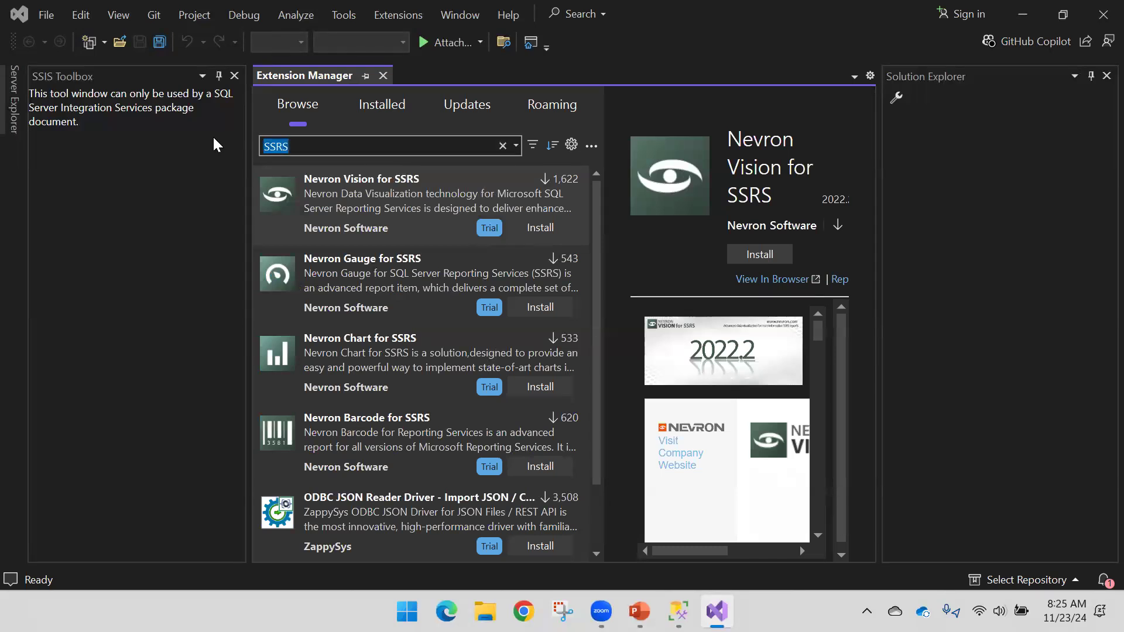
text(SSRS)
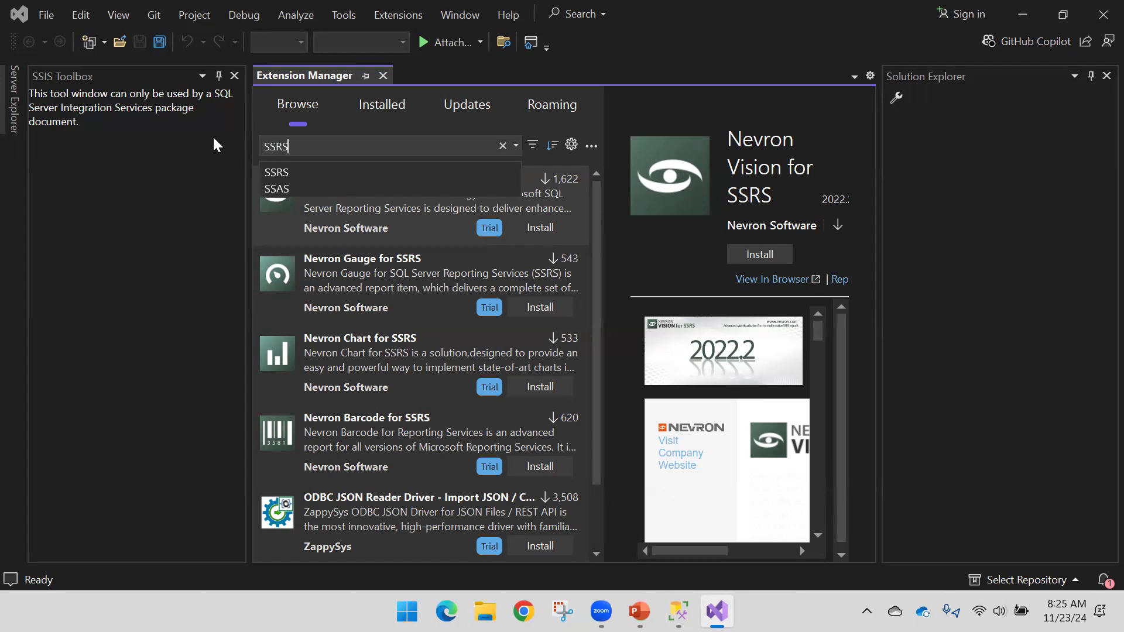
- Check the extension updates and installed extensions for SSRS, and review the available SSRS extensions
click(455, 102)
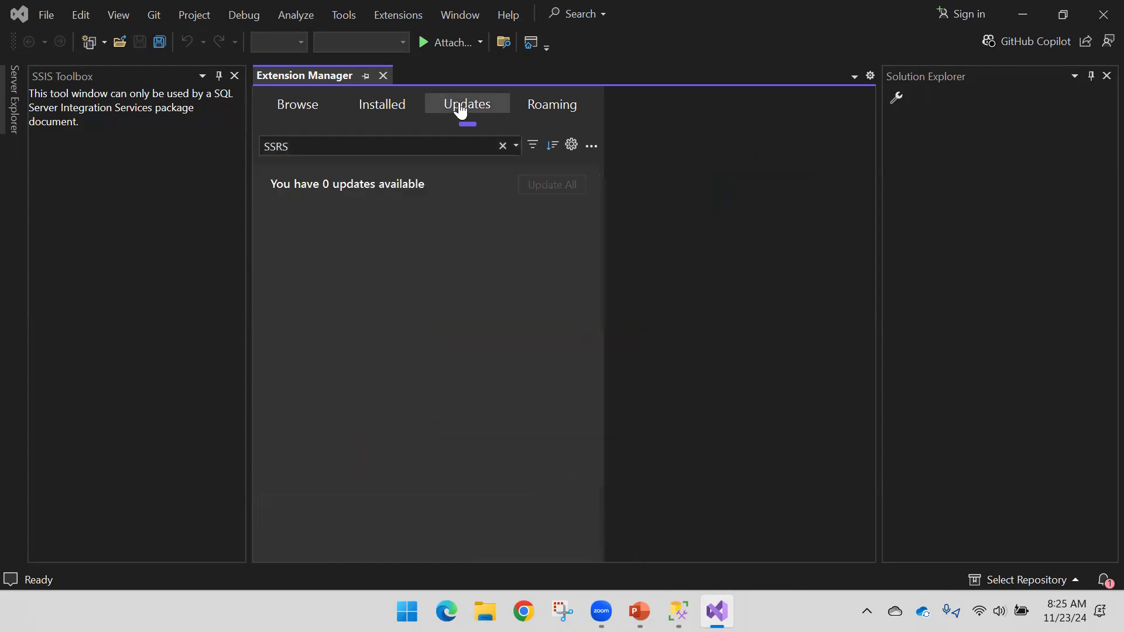
click(389, 109)
click(338, 146)
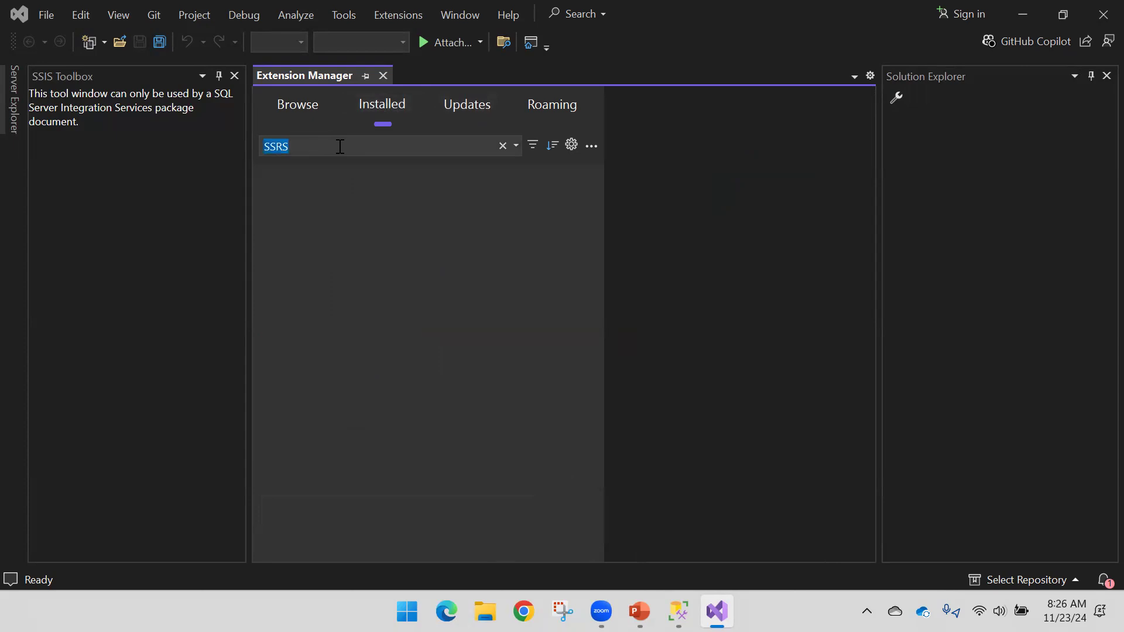
click(303, 105)
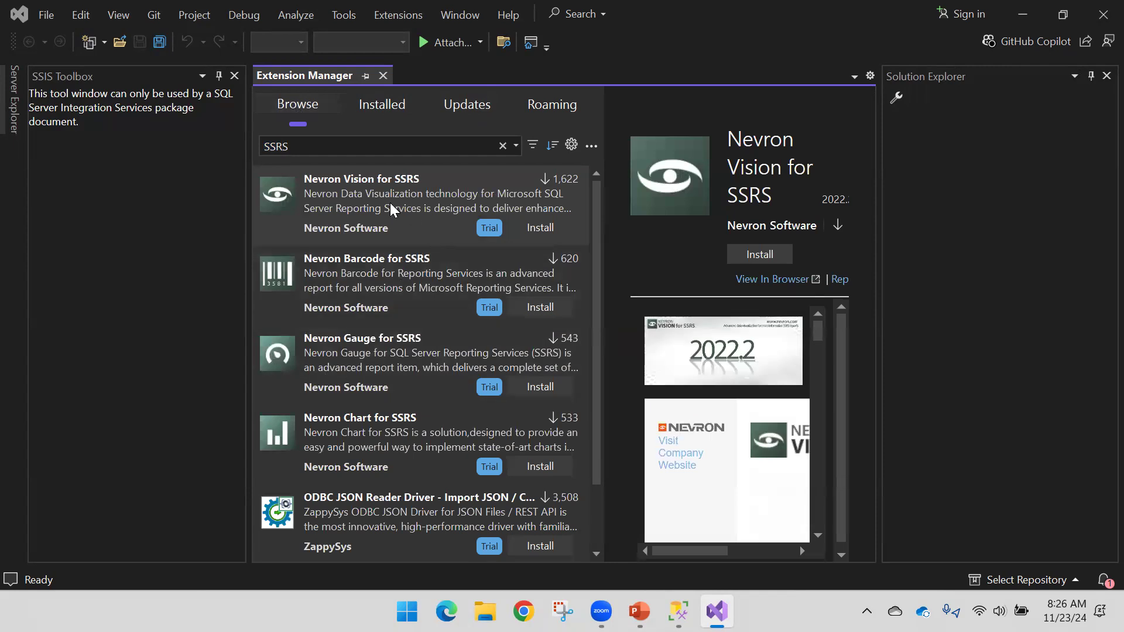
scroll(390, 203, down, 3)
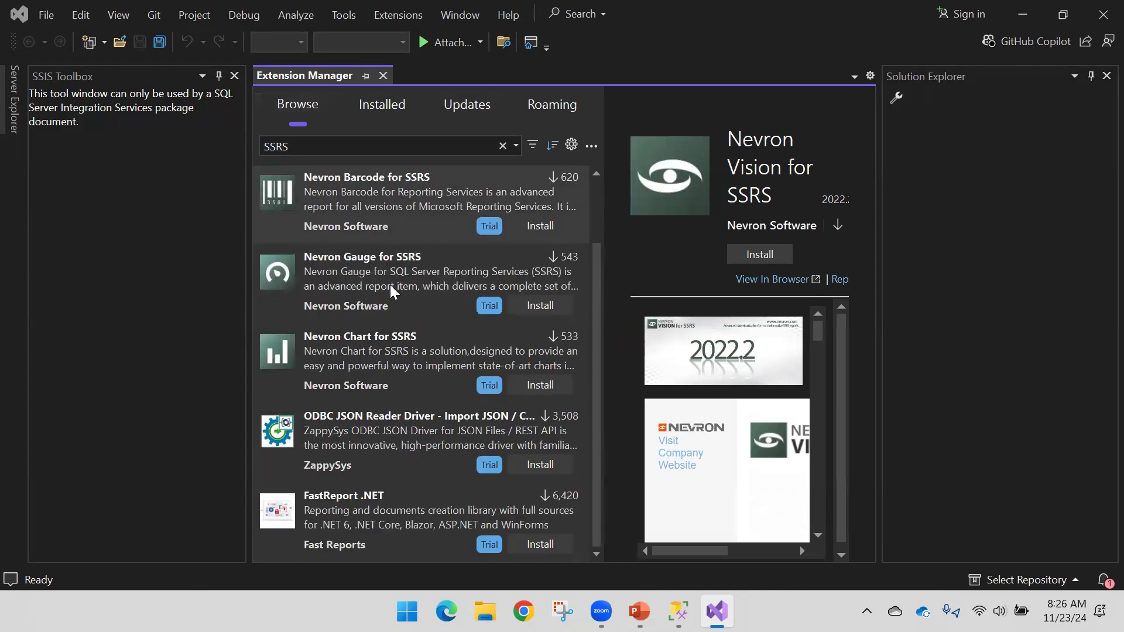
scroll(393, 381, up, 3)
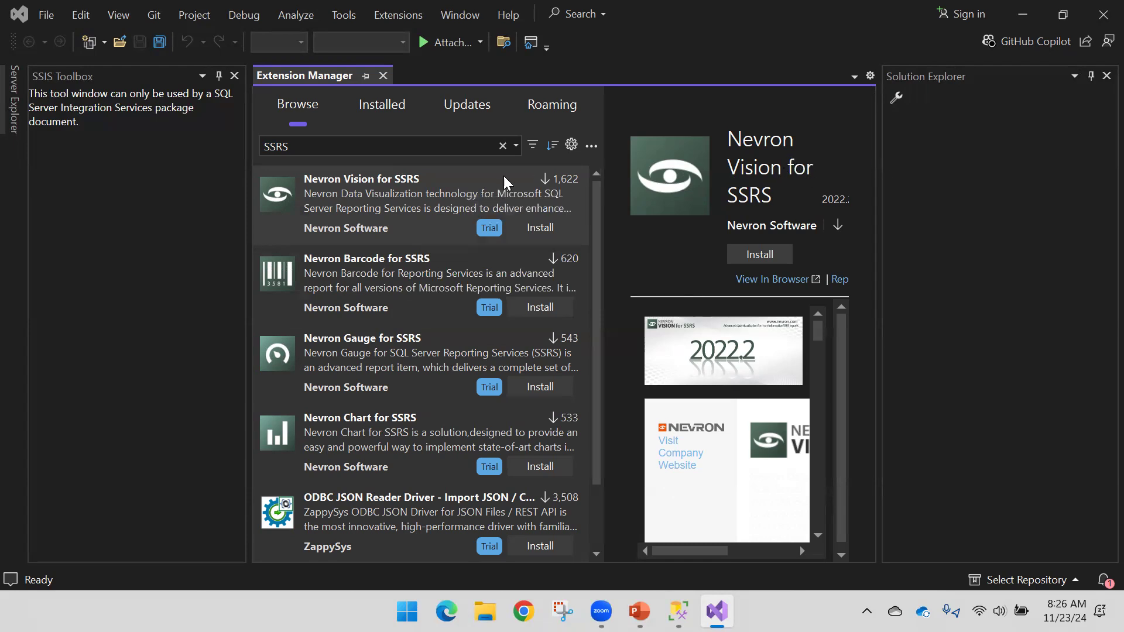
- Search the available extensions for "Reporting Service" and view the details of Microsoft Reporting Services Projects
double_click(418, 153)
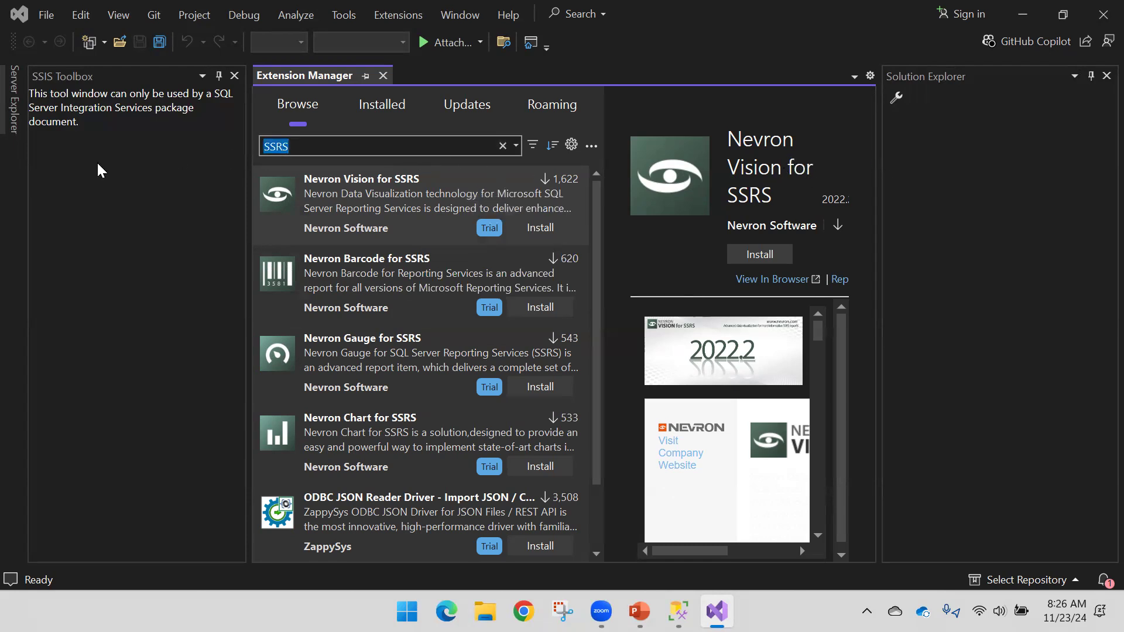
text(Reporting )
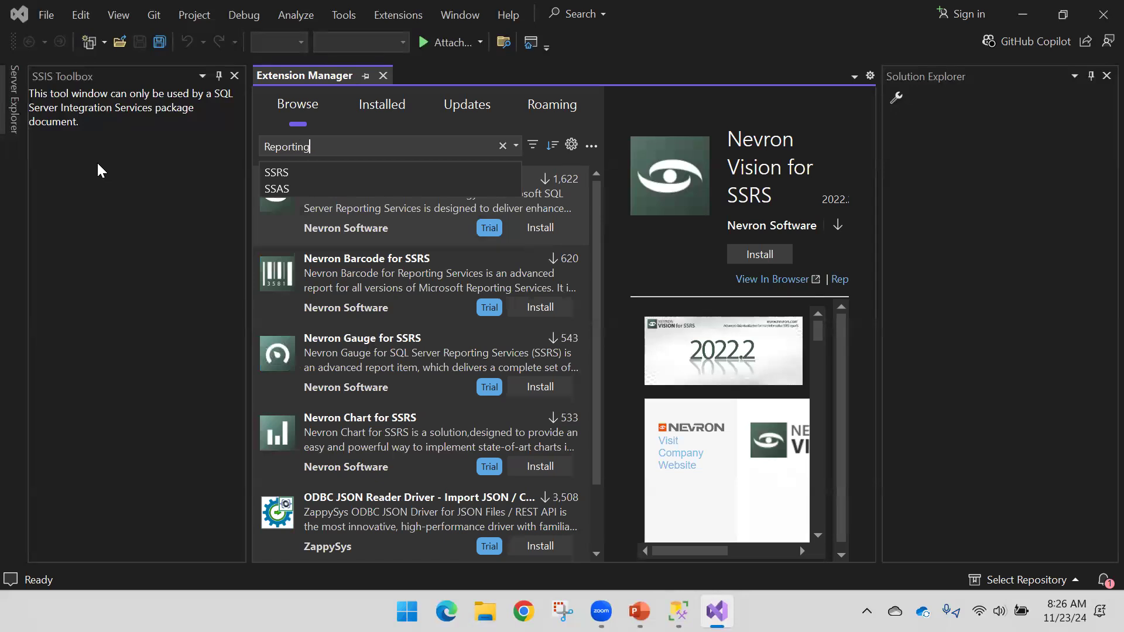
text(Service)
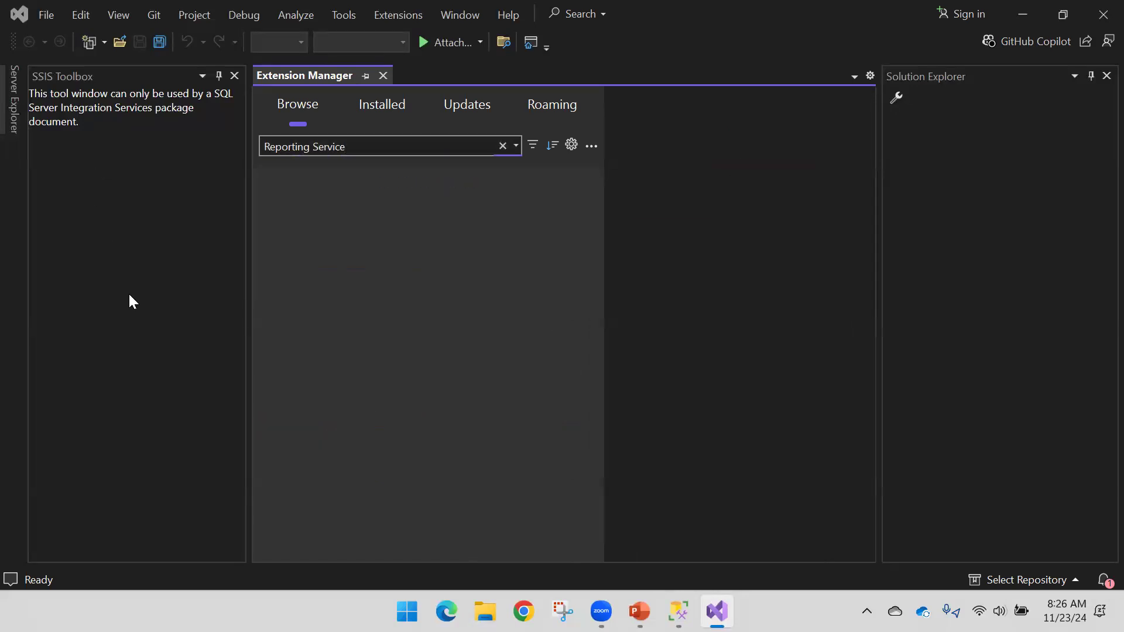
click(451, 204)
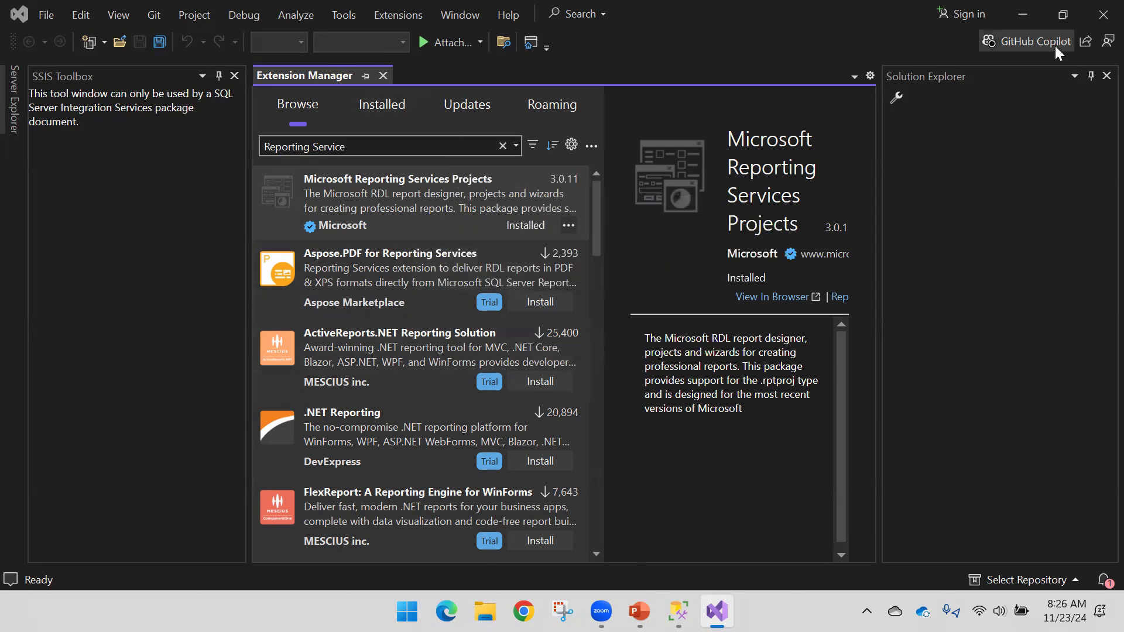
mouse_move(679, 611)
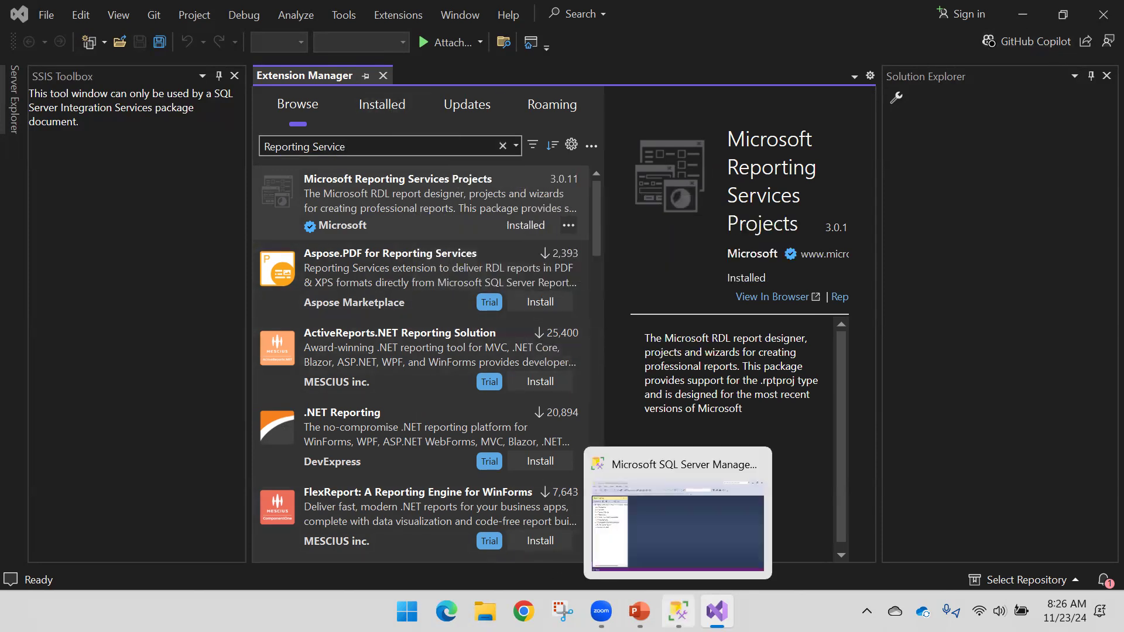
- Switch to PowerPoint and review the slides on installing SSIS (SSDT) and the SSIS Designer
click(639, 611)
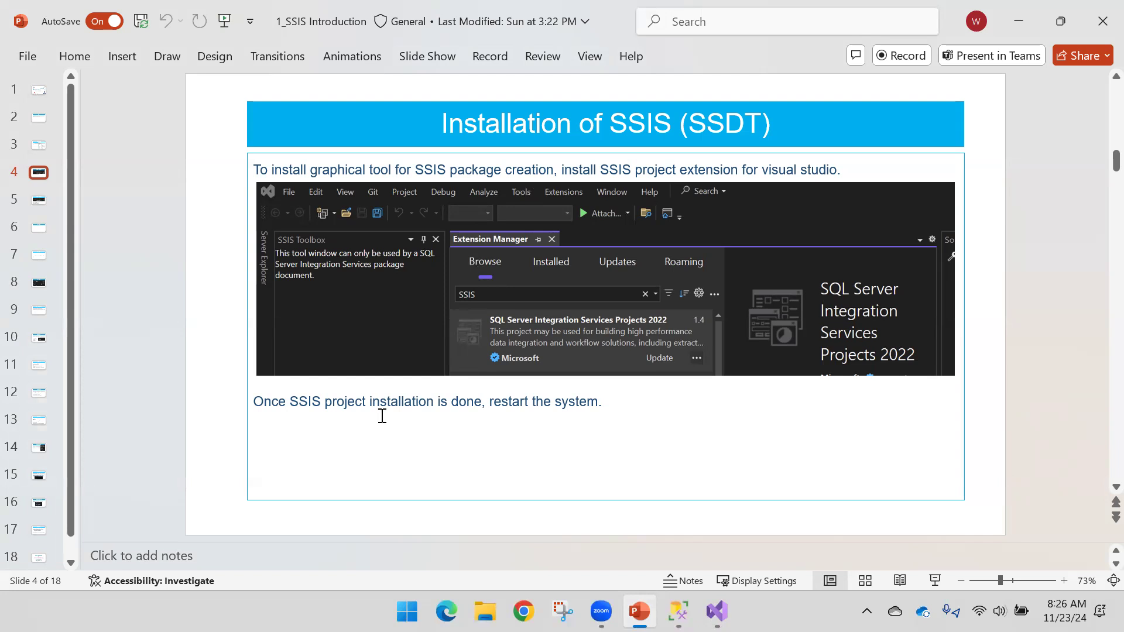
scroll(382, 415, down, 1)
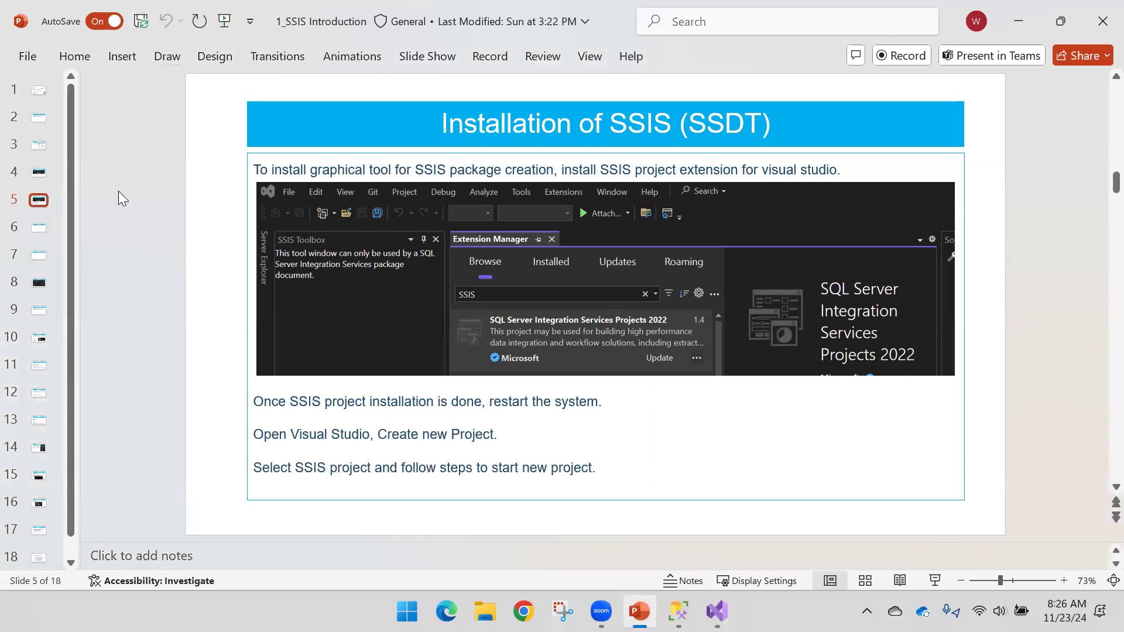
scroll(110, 187, down, 1)
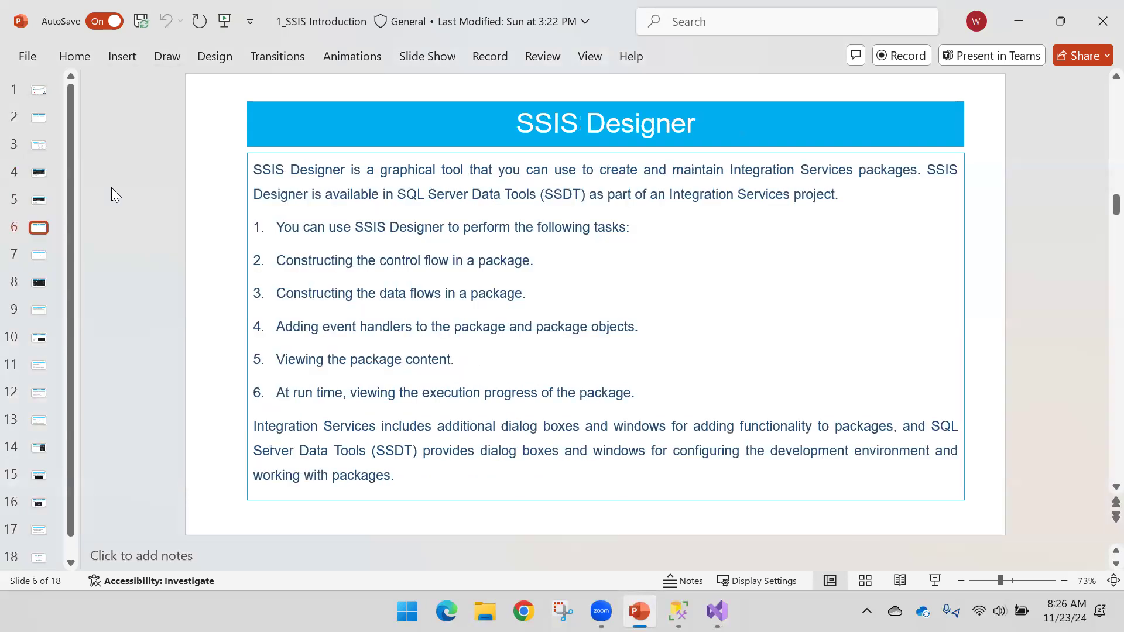
- Switch to Visual Studio, close the Extension Manager and start a new project
click(717, 611)
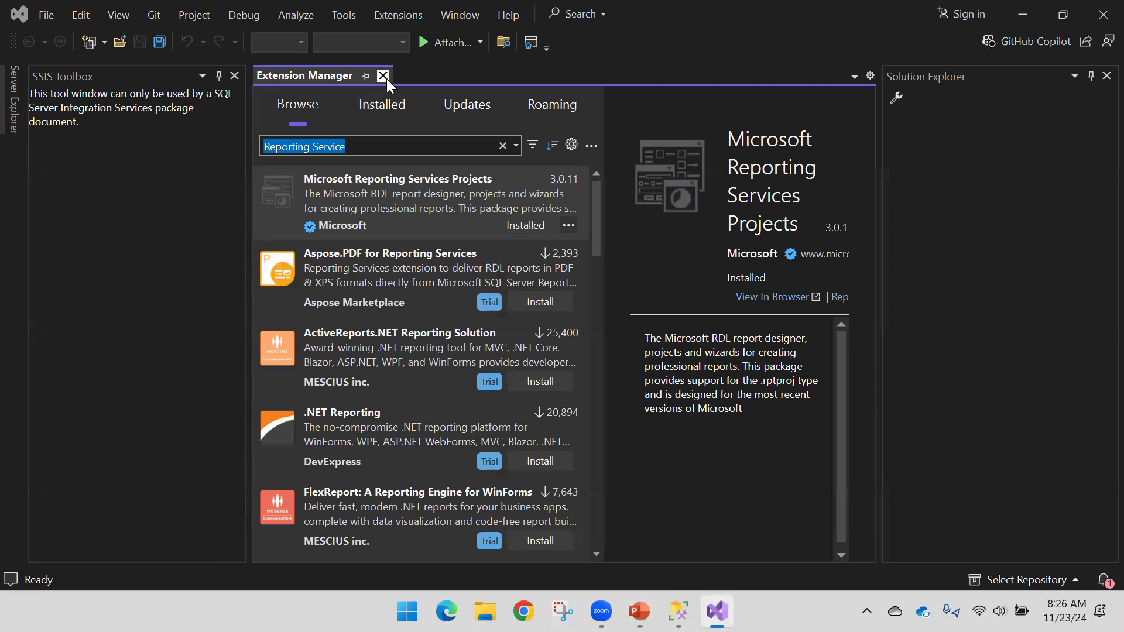
click(383, 76)
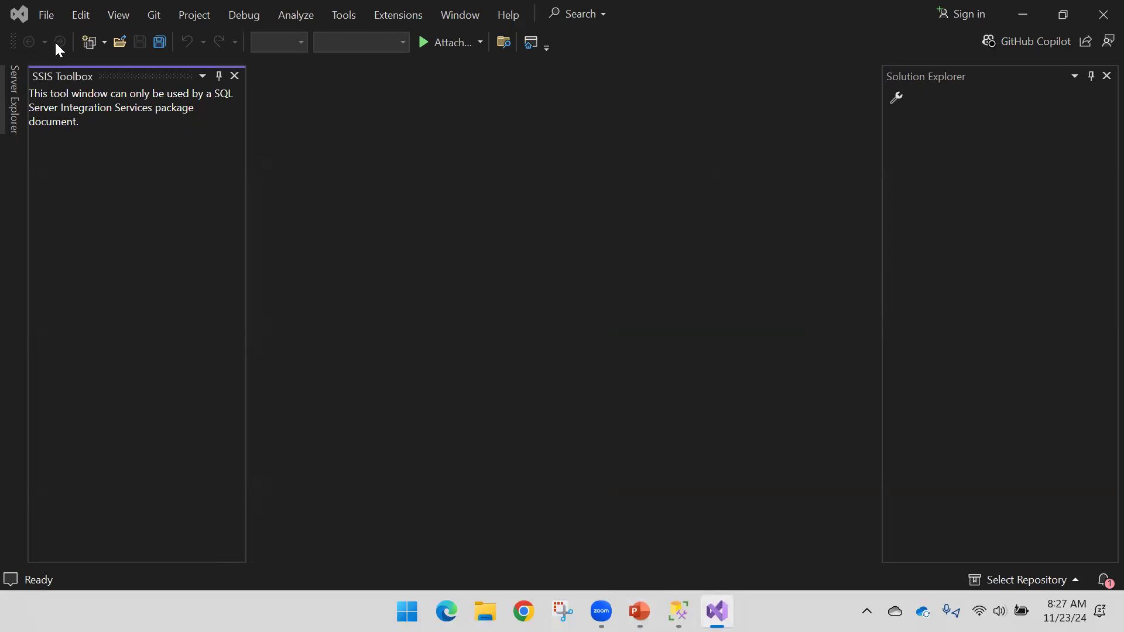
click(47, 15)
mouse_move(119, 42)
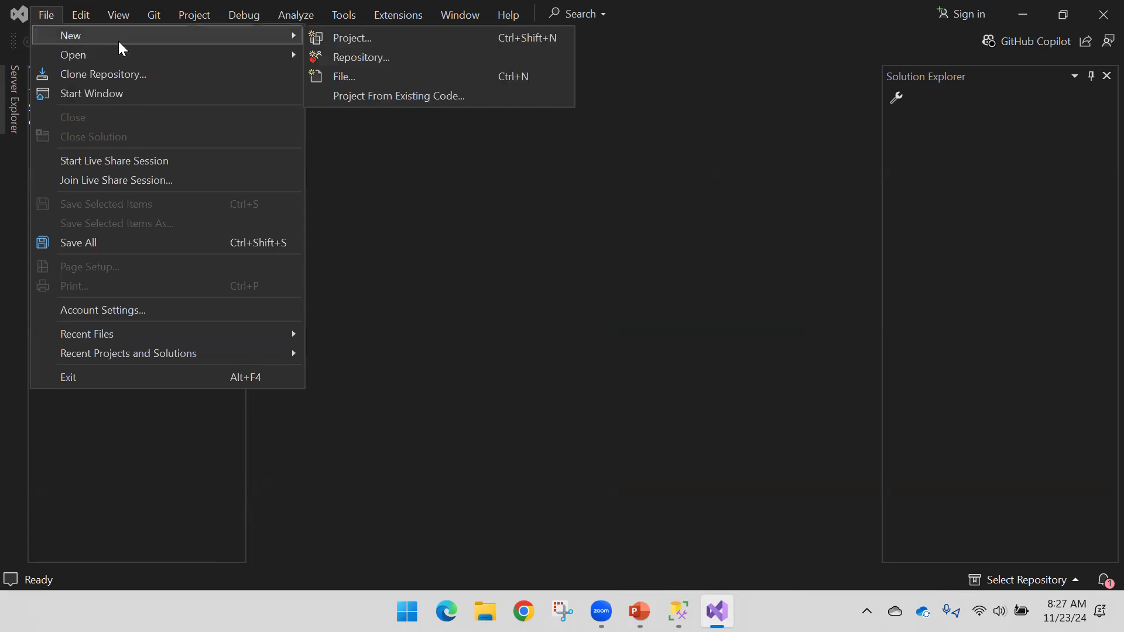
click(356, 39)
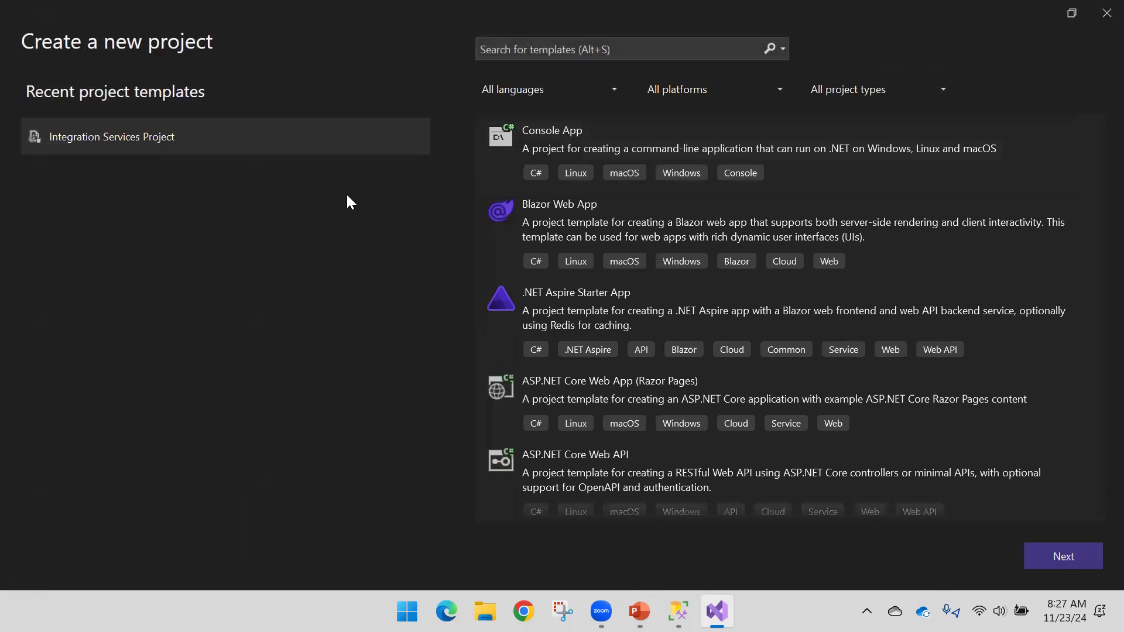
- Search the project templates for "integration" and choose the Integration Services Project template
click(528, 50)
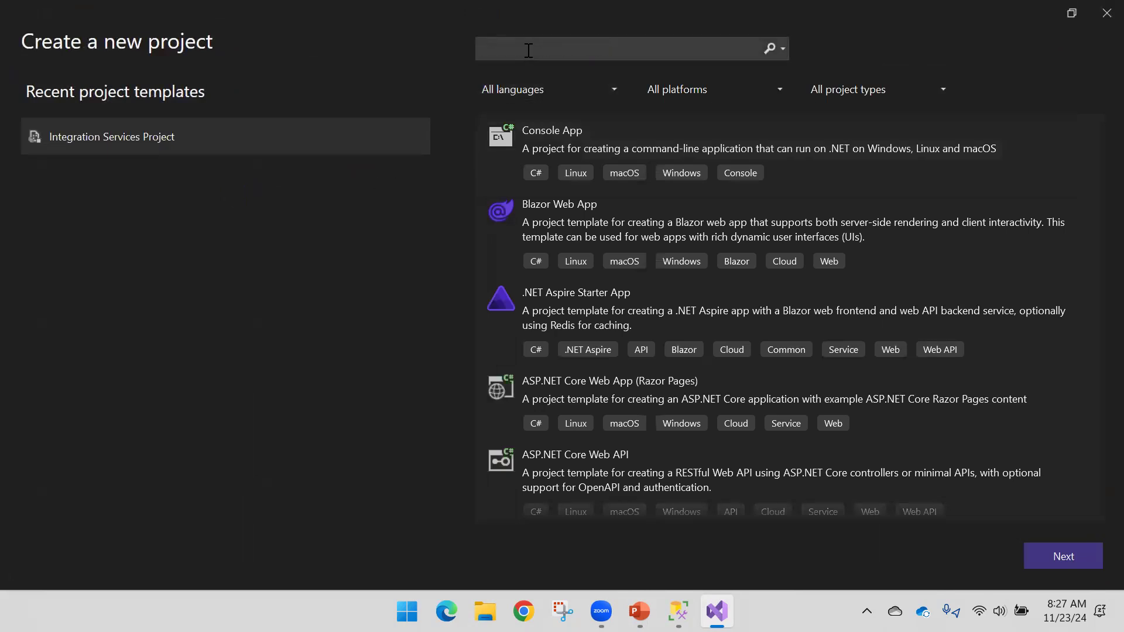
text(INT)
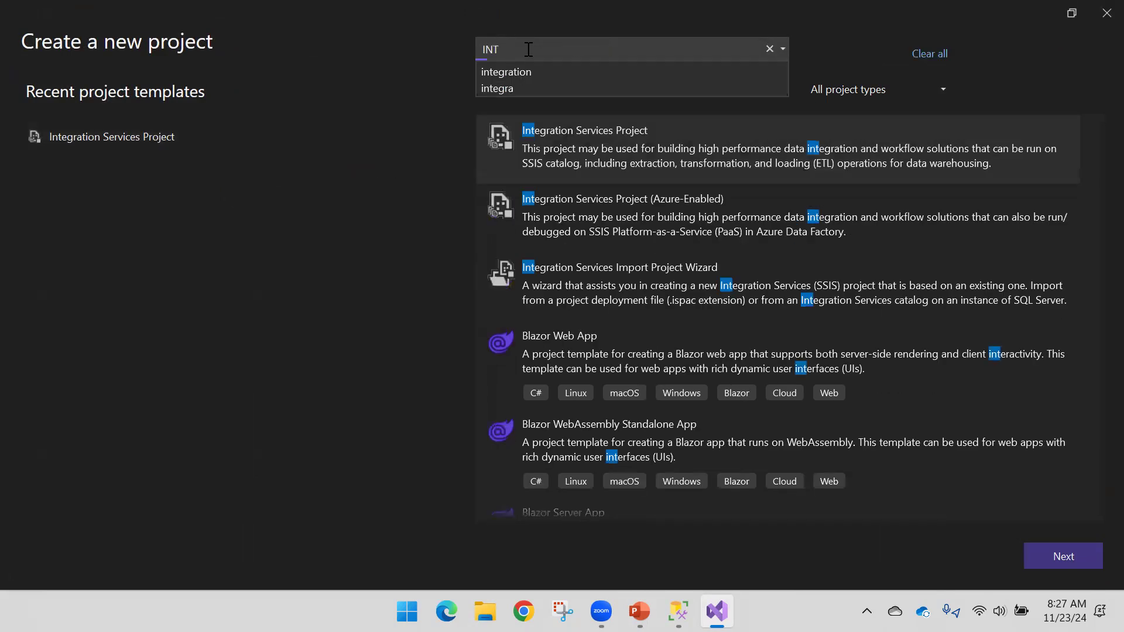
click(526, 73)
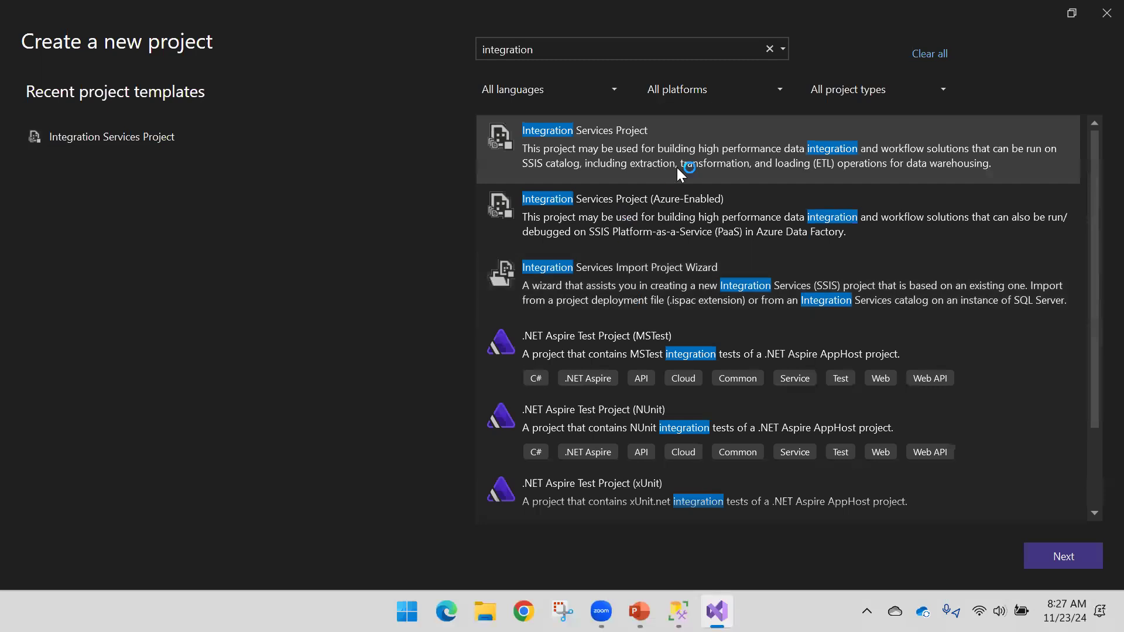
click(1038, 557)
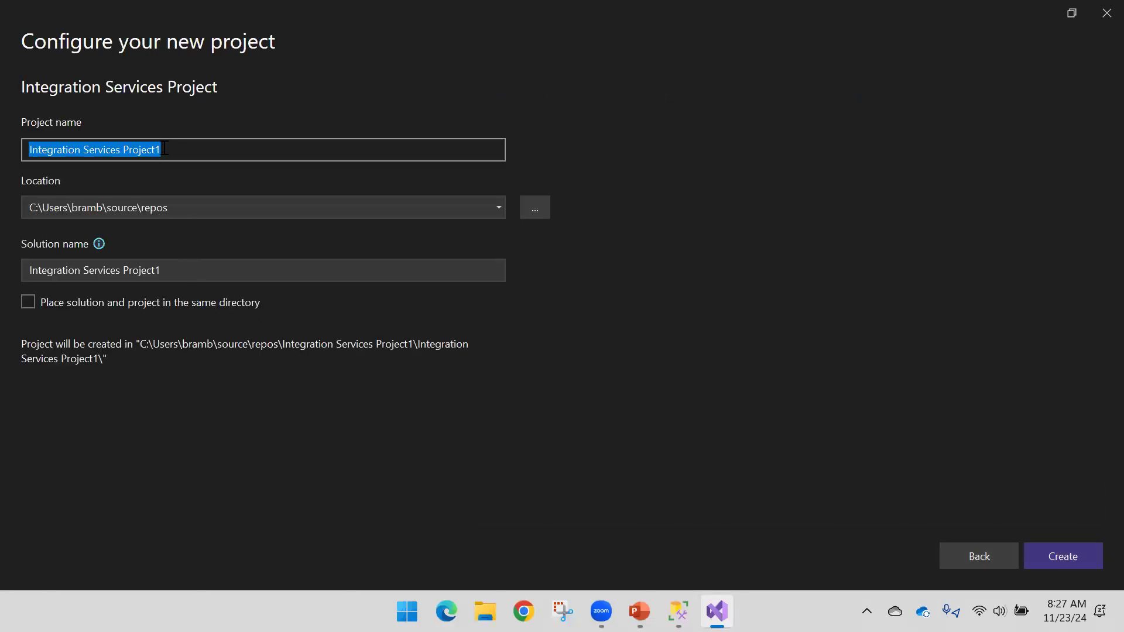
- Name the project Integration Services Project Demo, create it and close the Getting Started (SSIS) window
click(185, 152)
key(BackSpace)
text(Demo)
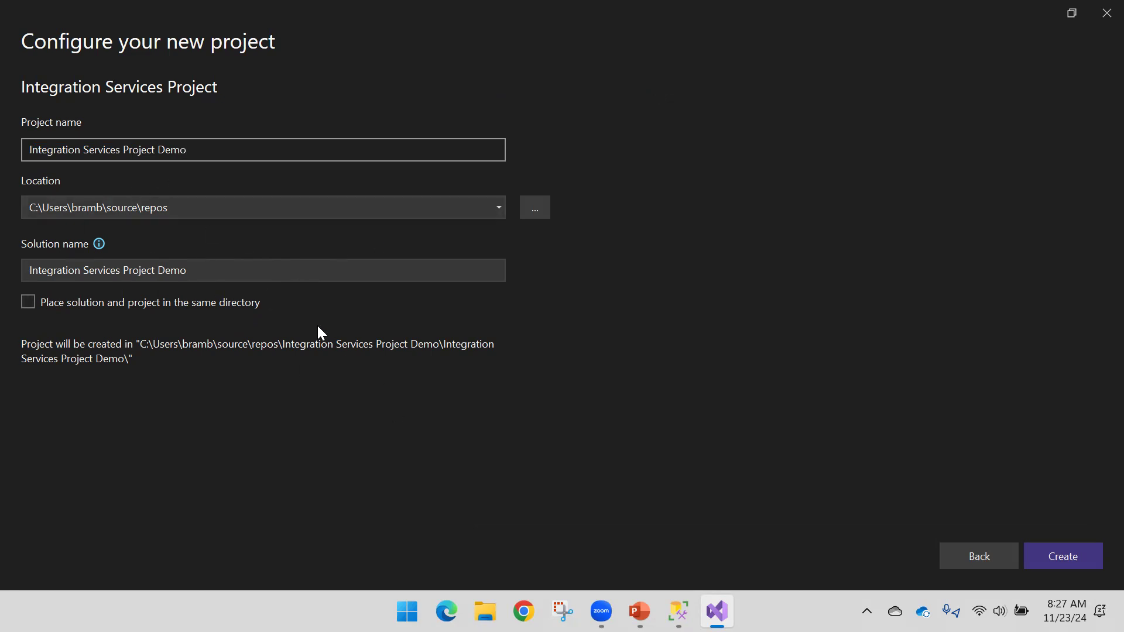
click(1061, 563)
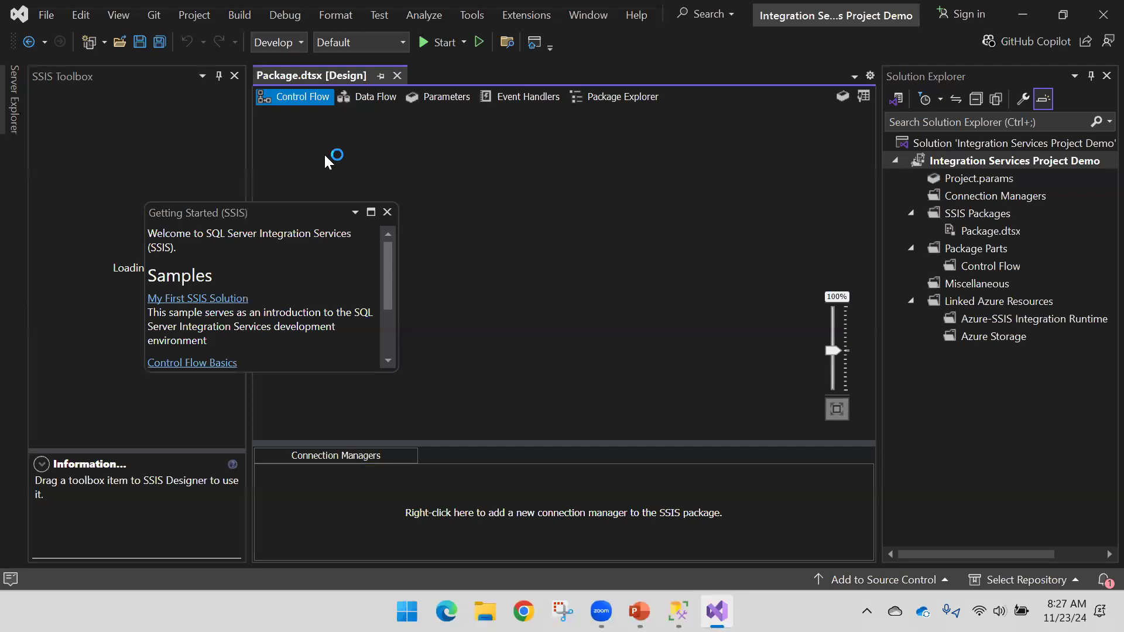
click(393, 215)
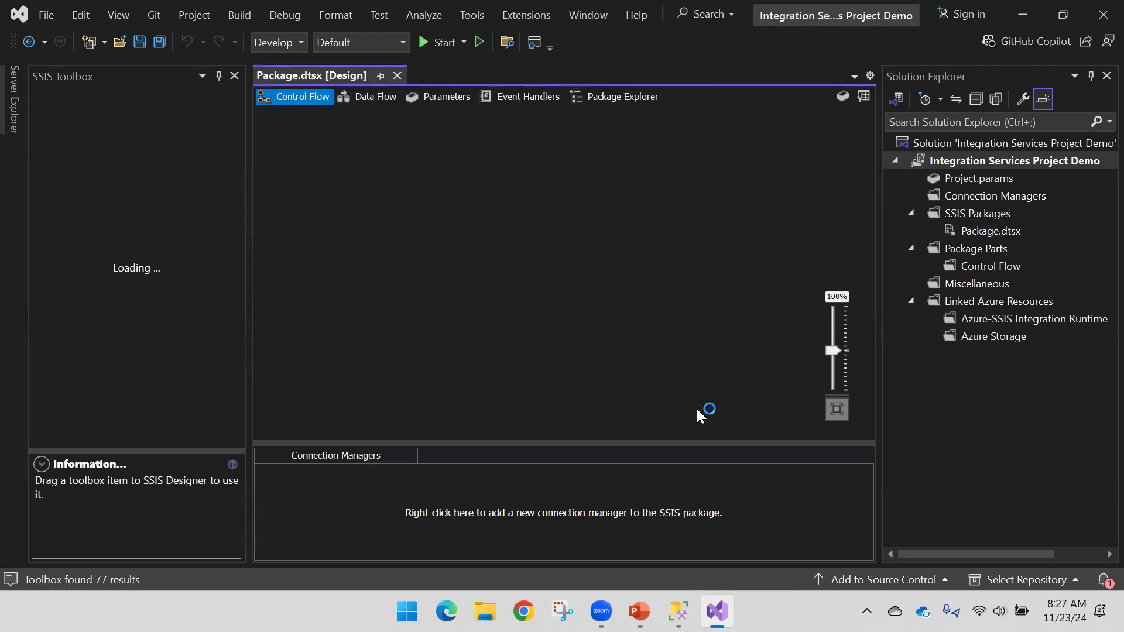
- Compare the SSIS Designer slides in PowerPoint with the package designer and toolbox in Visual Studio
click(639, 611)
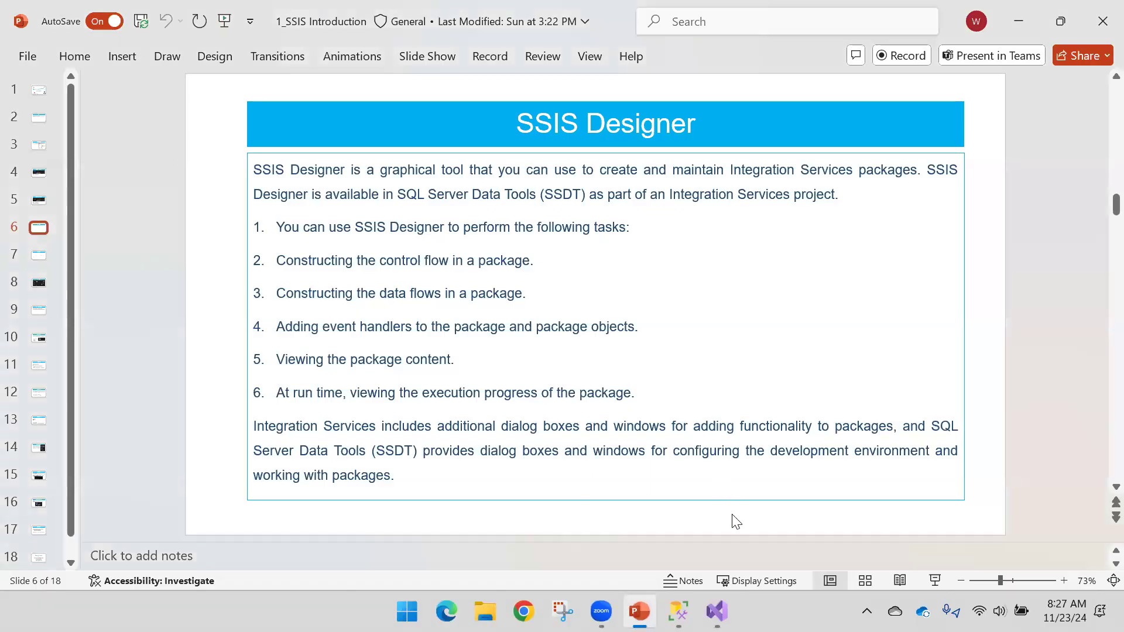
click(718, 611)
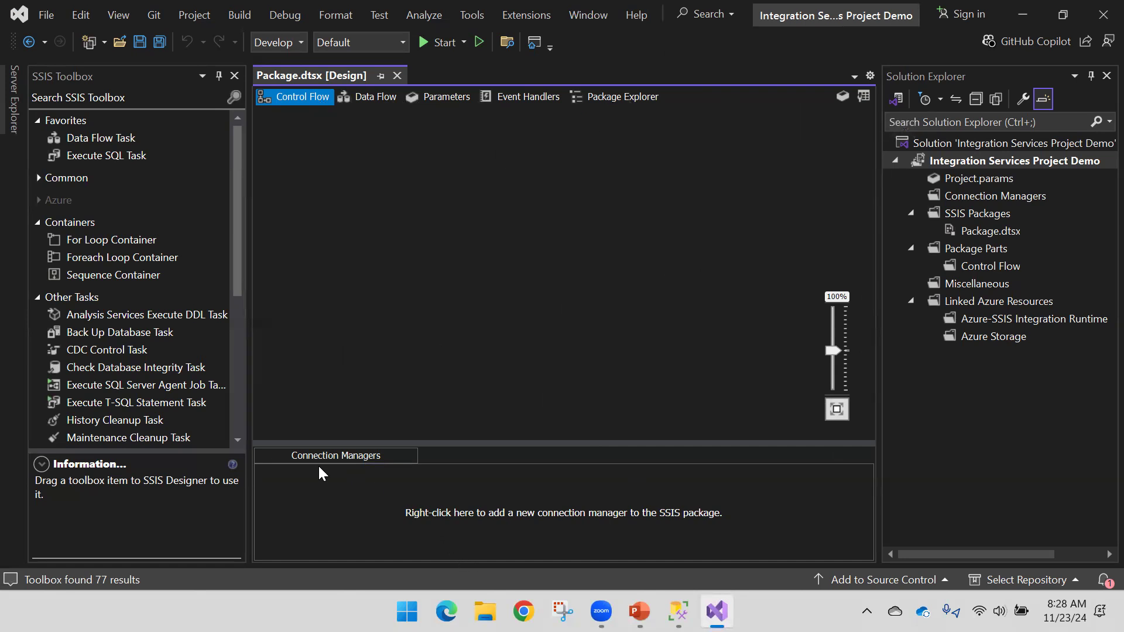
click(639, 611)
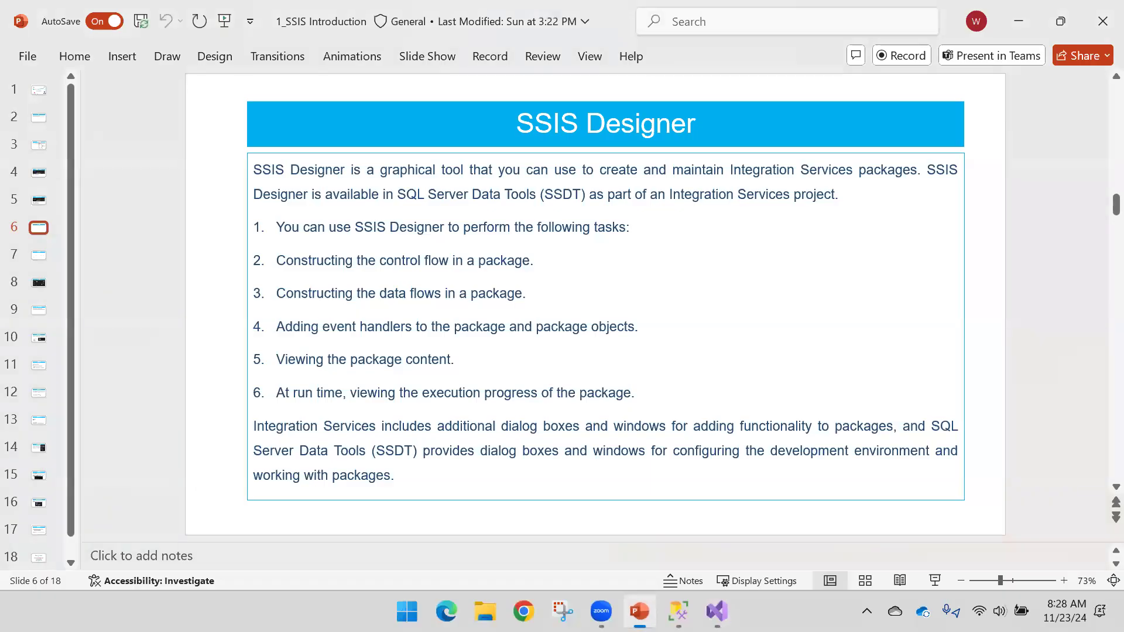
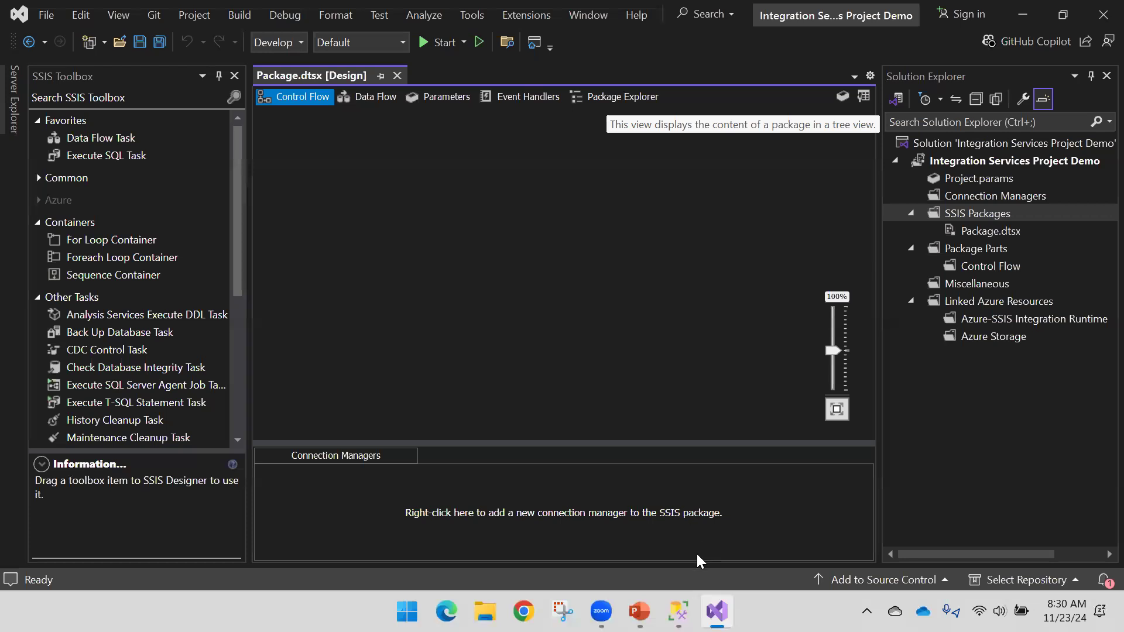
click(639, 611)
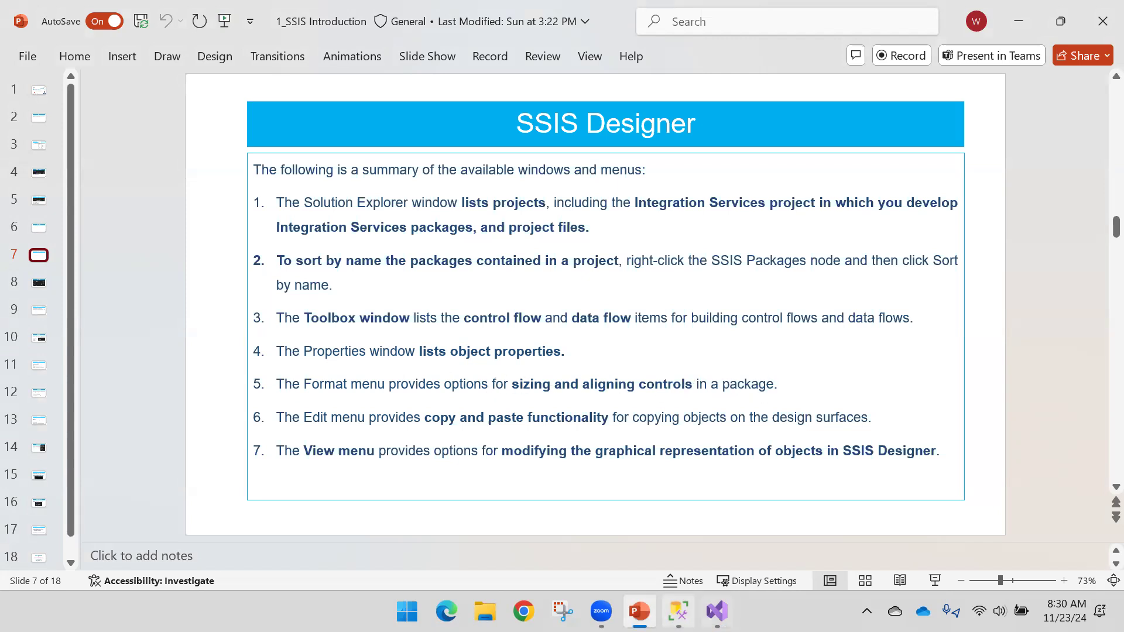
- Switch to Visual Studio and review the list of windows and view options available for the package
mouse_move(717, 611)
click(717, 611)
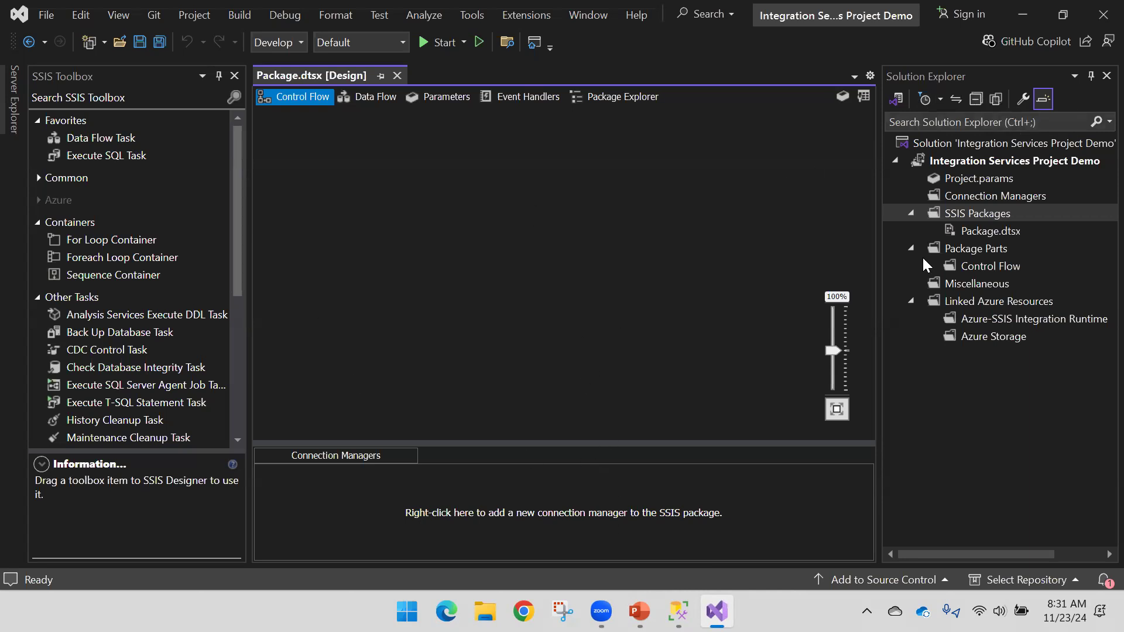
click(129, 17)
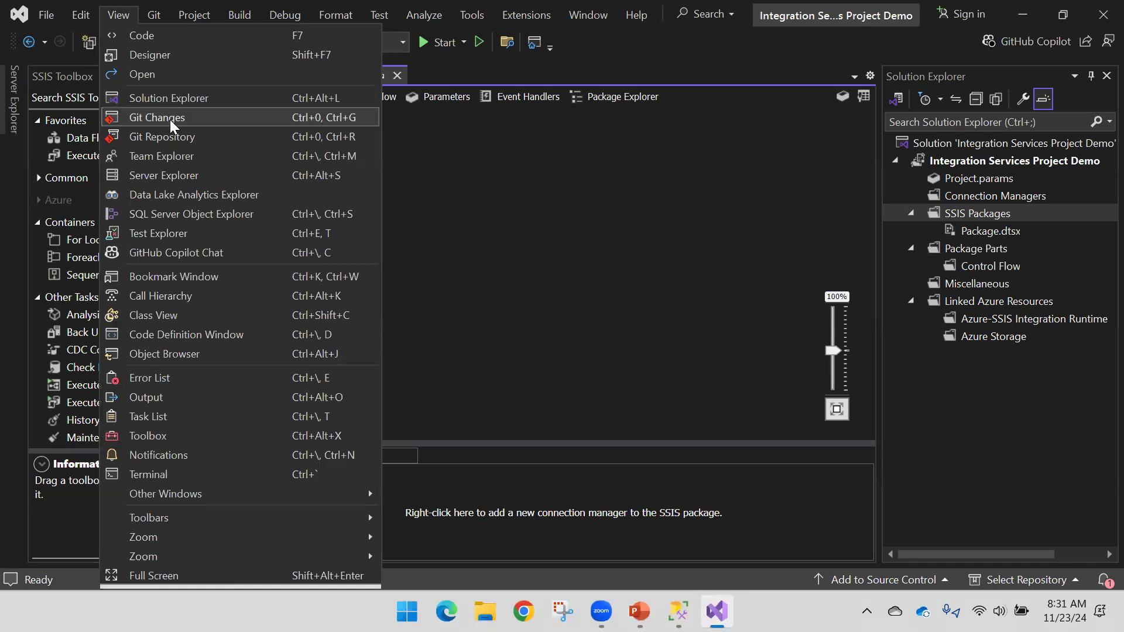
scroll(205, 246, down, 3)
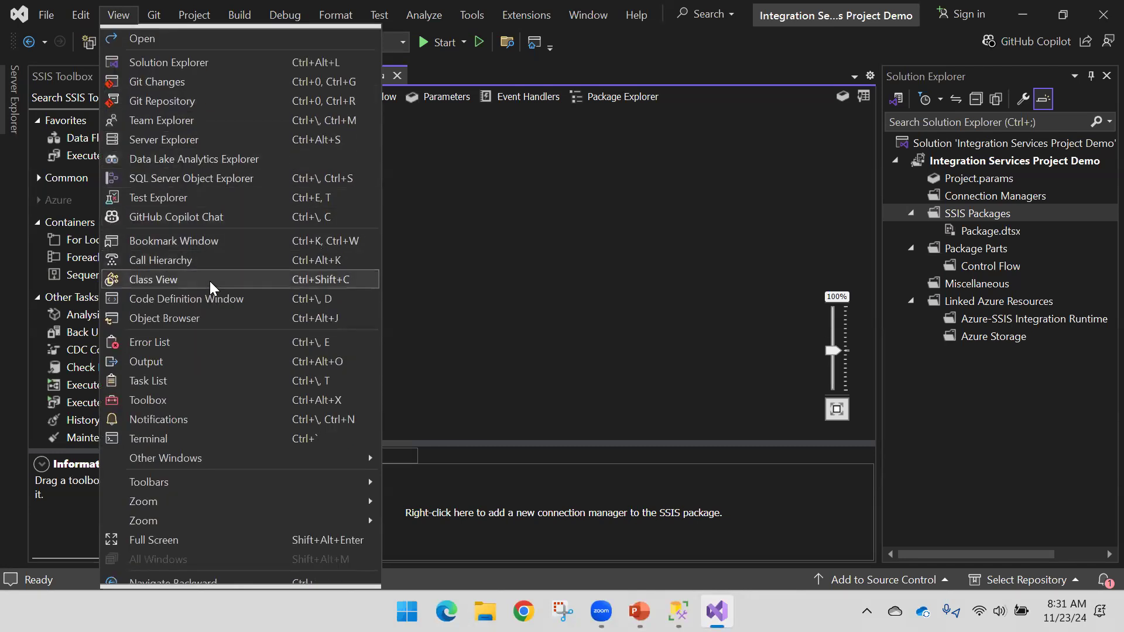
scroll(205, 377, down, 1)
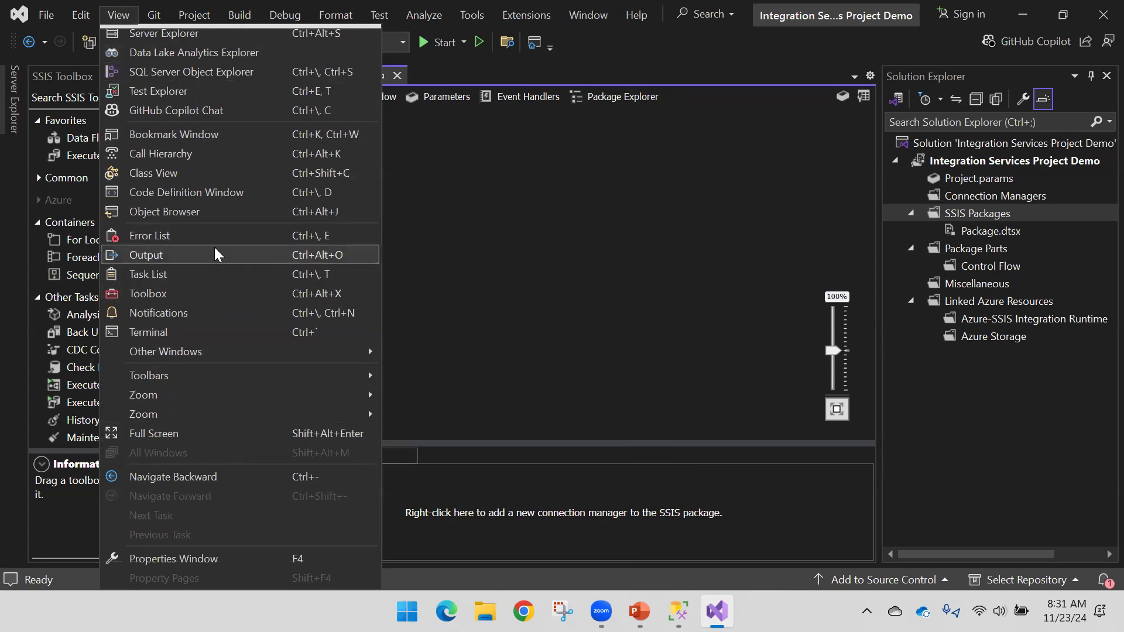
click(603, 143)
- Check the PowerPoint summary of SSIS Designer windows and menus against the open package in Visual Studio
click(640, 611)
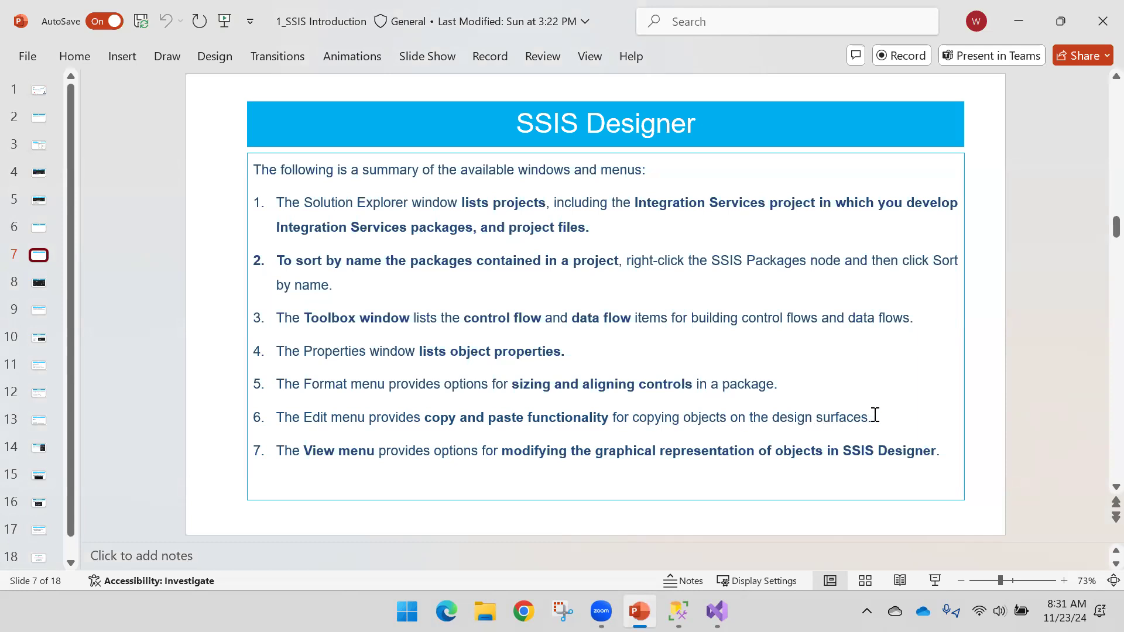
click(717, 611)
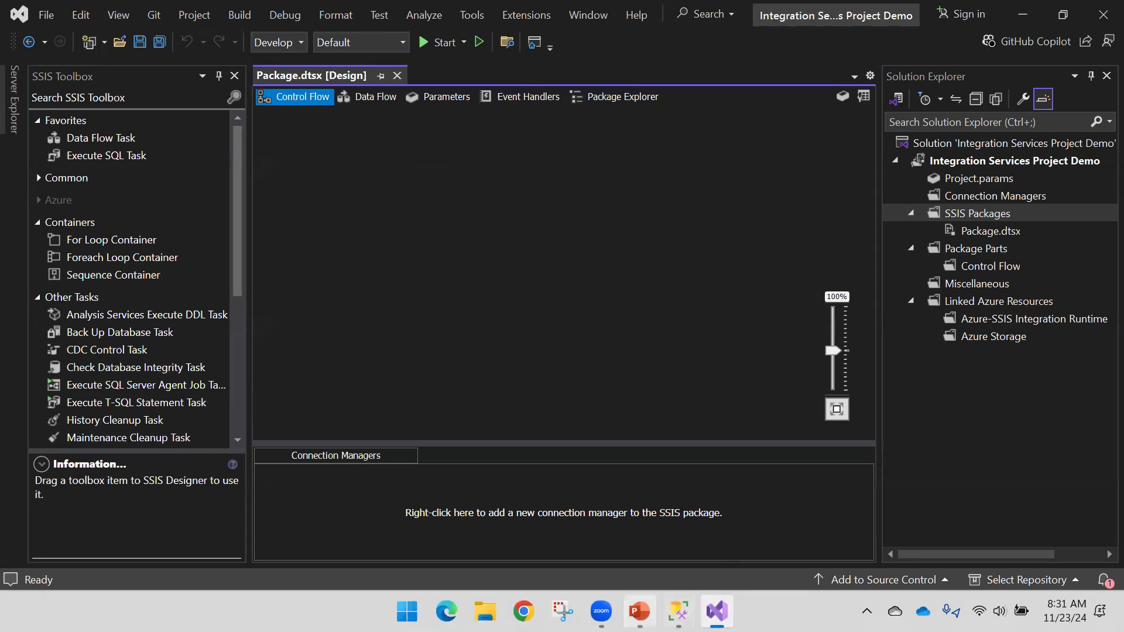
click(639, 611)
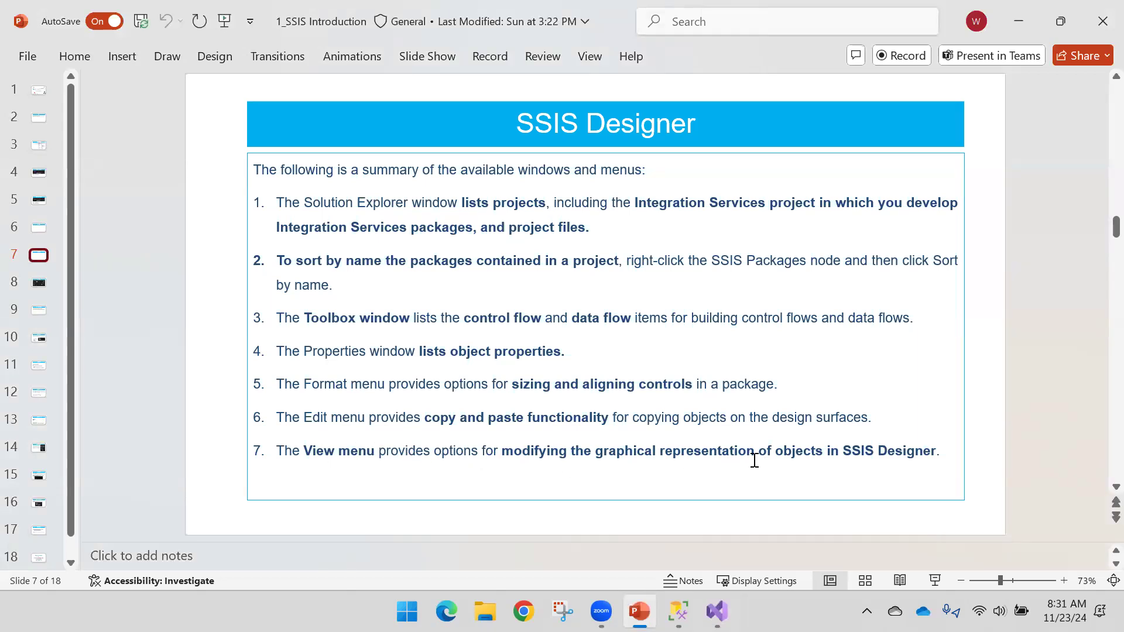
click(718, 611)
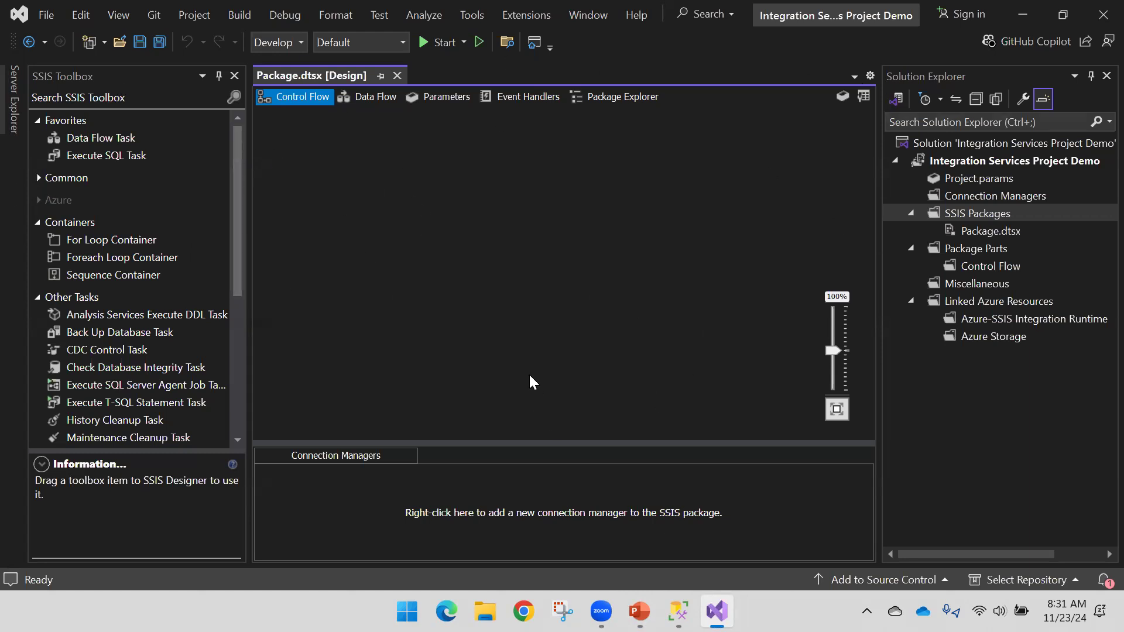
mouse_move(639, 612)
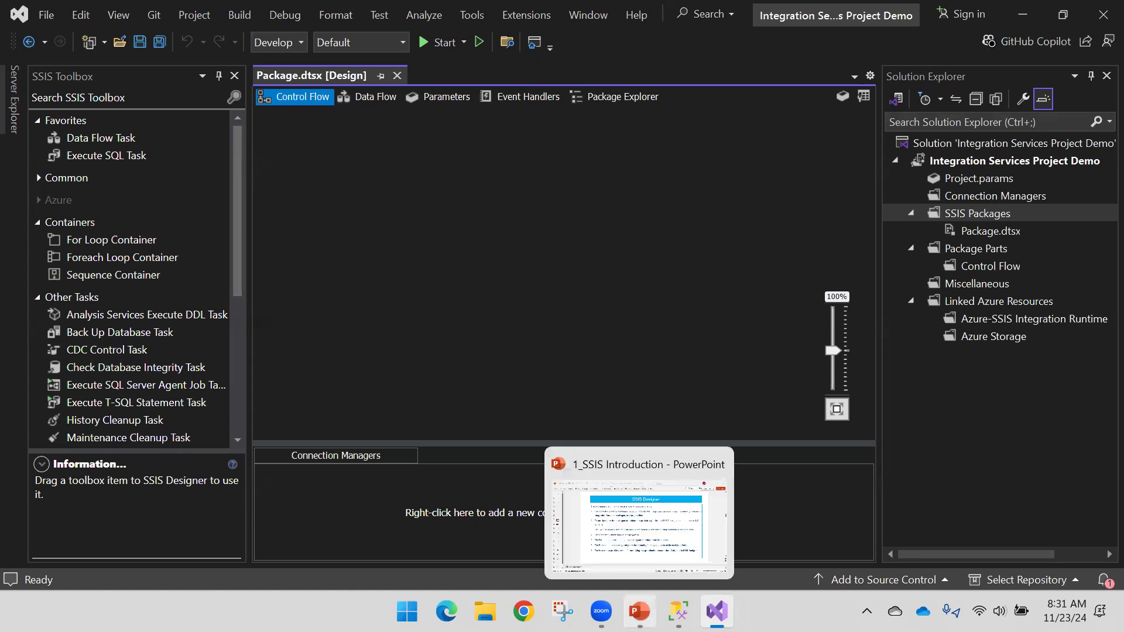
click(660, 565)
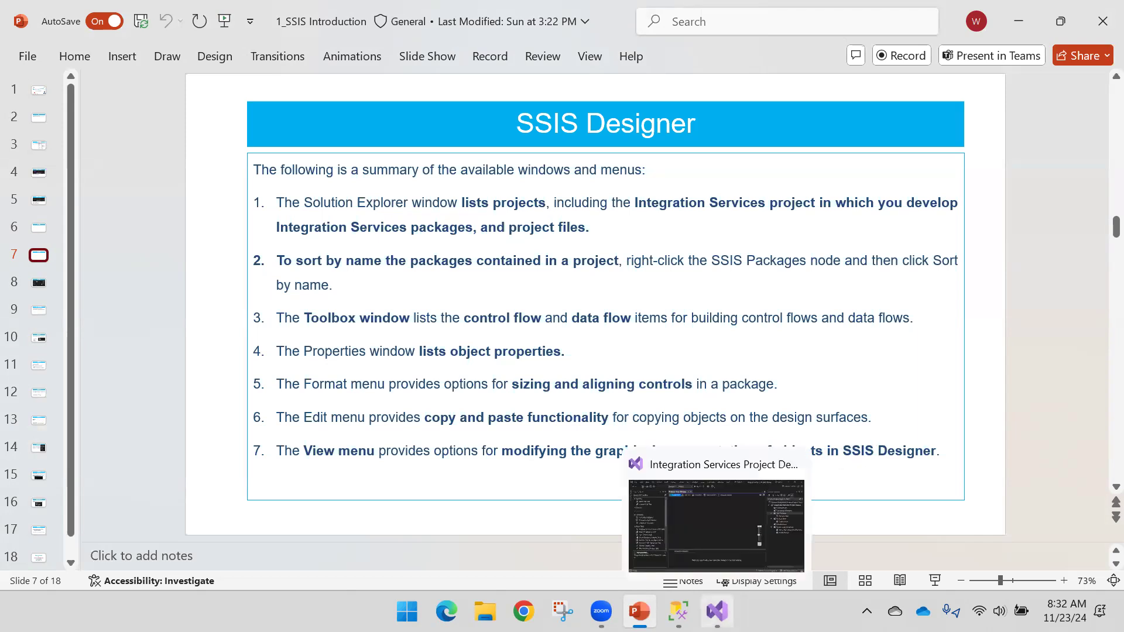
- Return to Visual Studio, look through the available windows and bring up the Solution Explorer
click(716, 611)
click(112, 14)
mouse_move(153, 14)
mouse_move(119, 19)
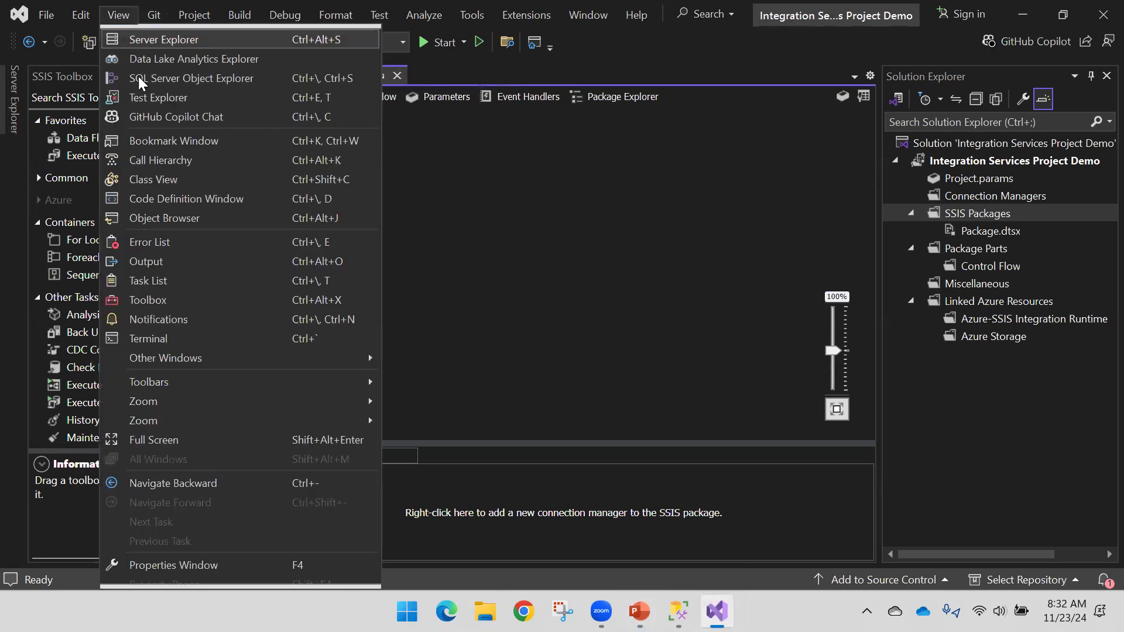
scroll(176, 136, up, 3)
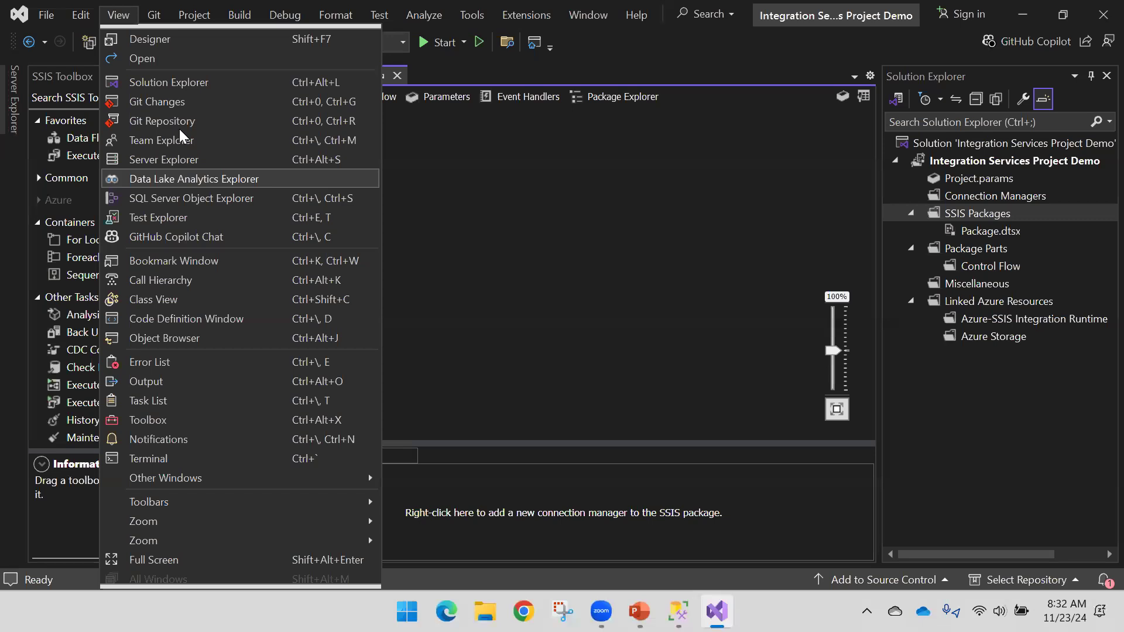
scroll(163, 219, down, 1)
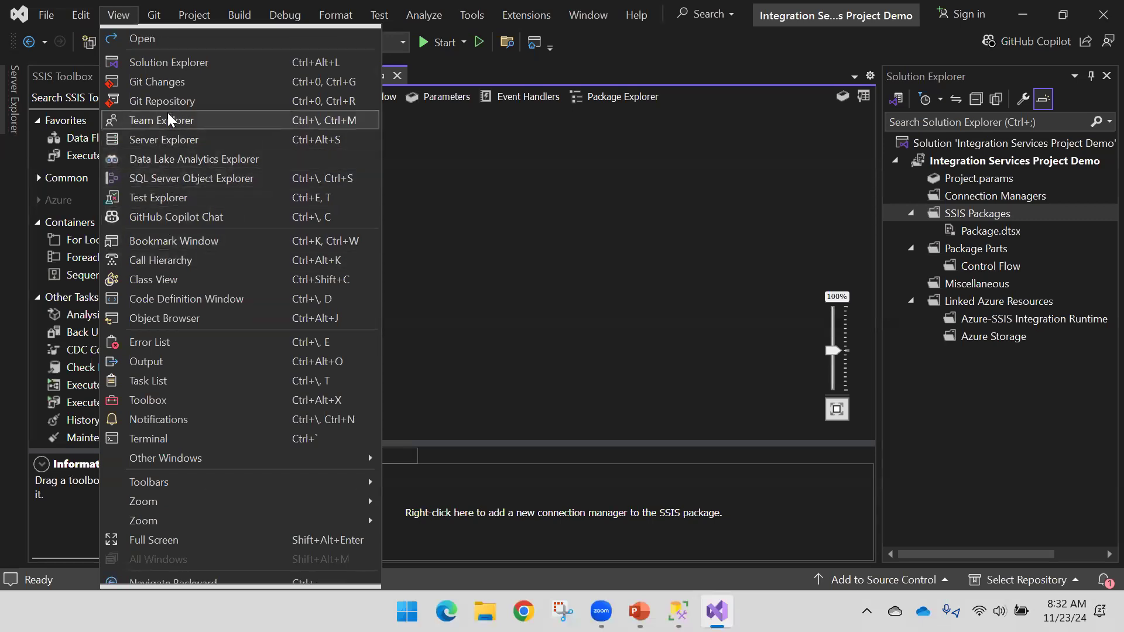
click(182, 62)
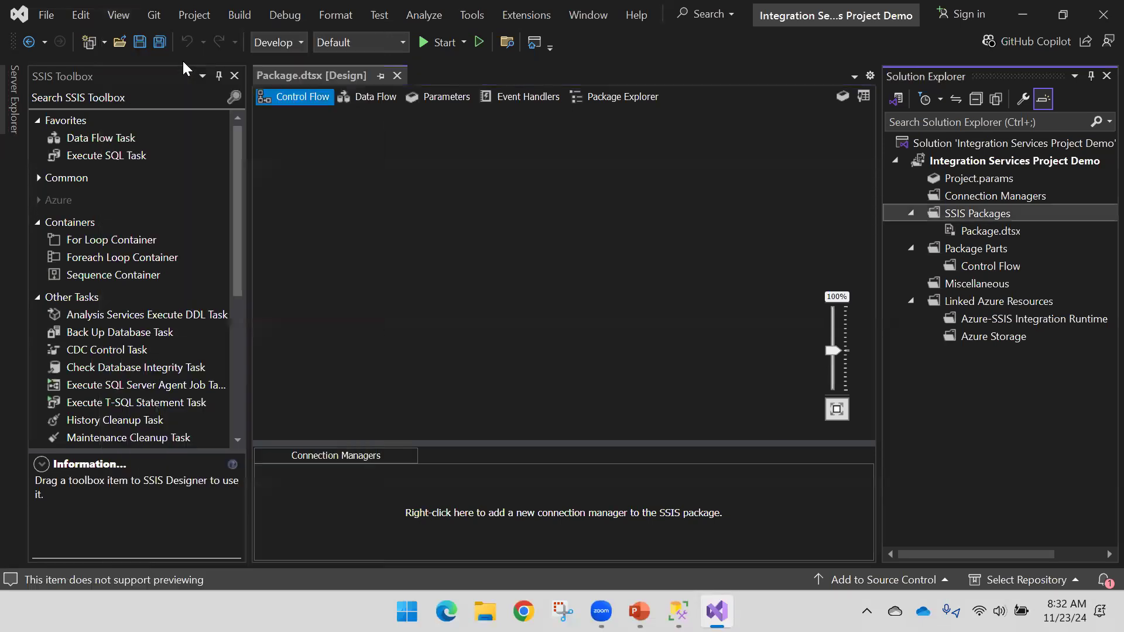
- Close and reopen the Solution Explorer twice, and look over the remaining view options
click(1102, 76)
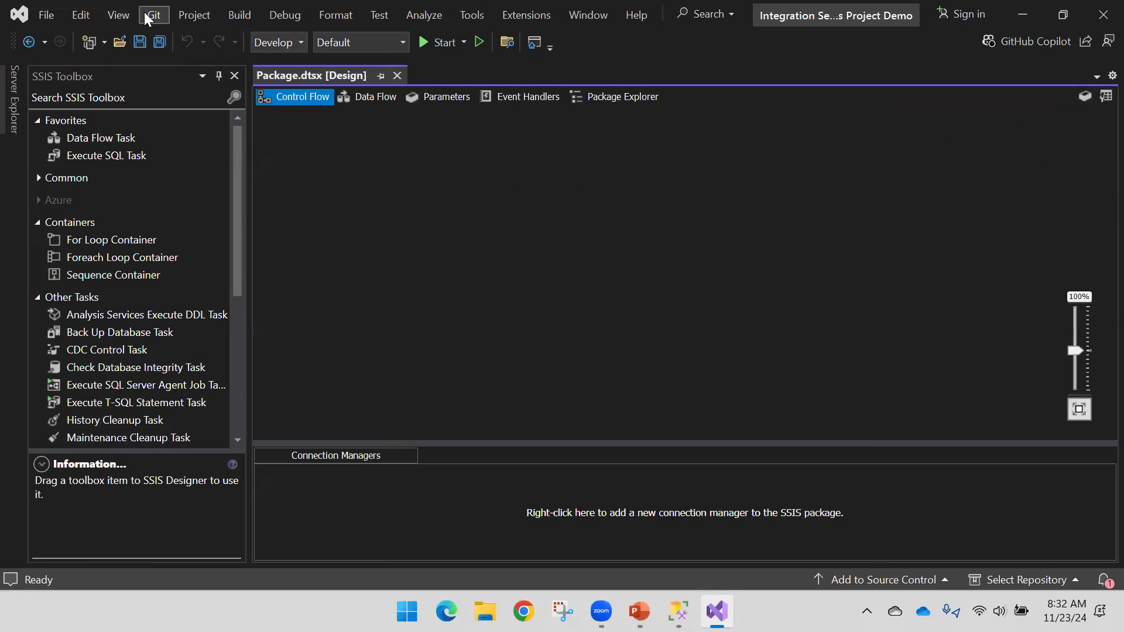
click(128, 15)
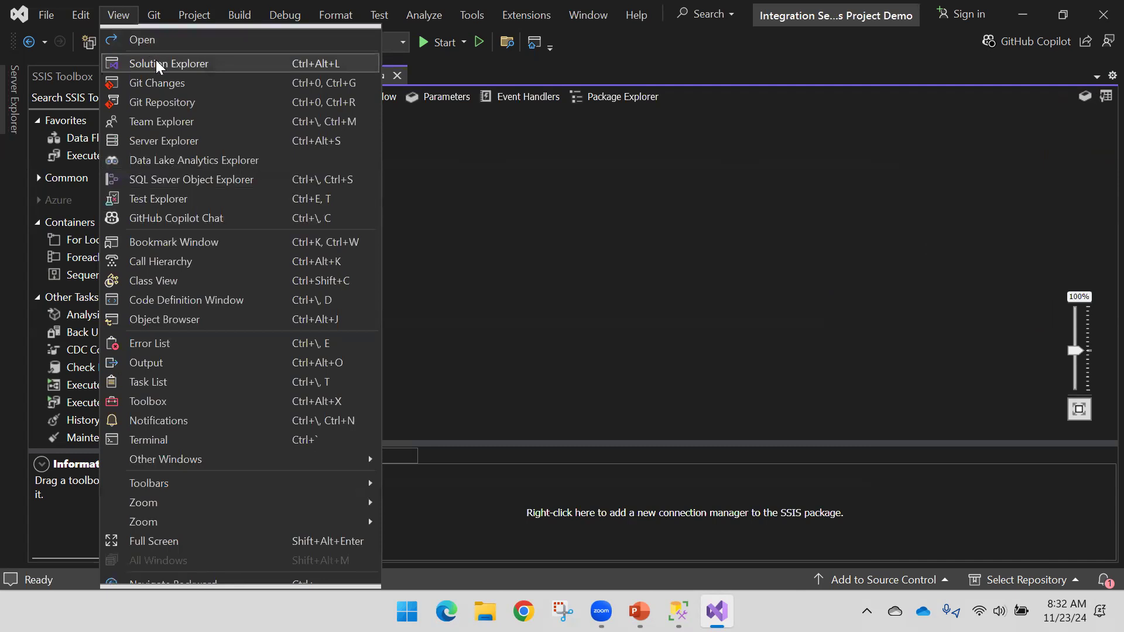
click(156, 62)
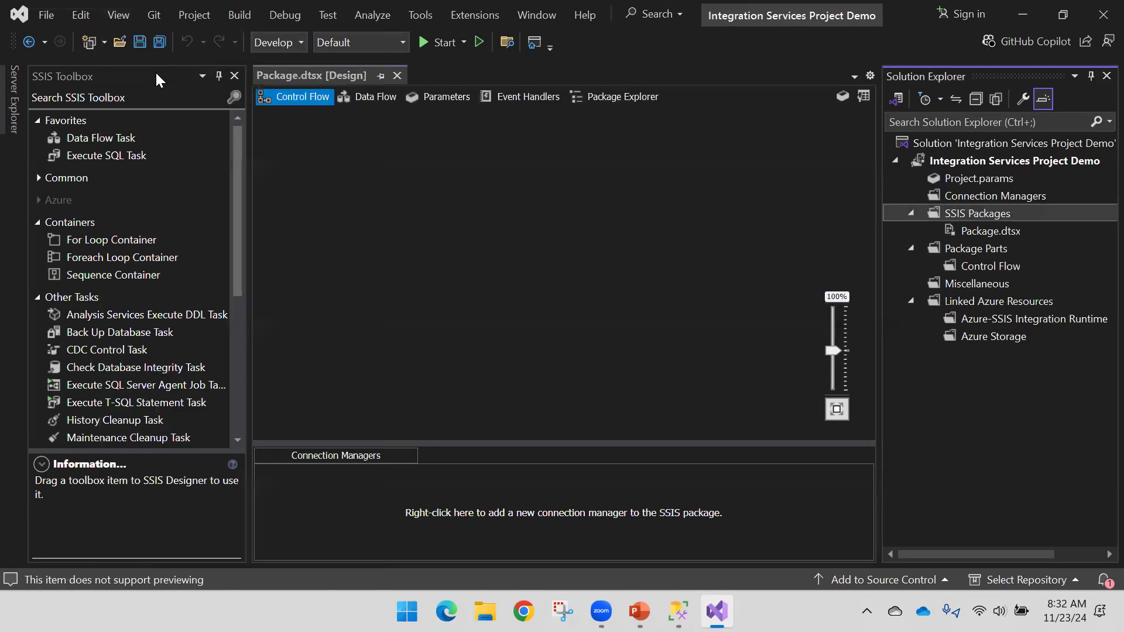
click(1106, 76)
click(132, 15)
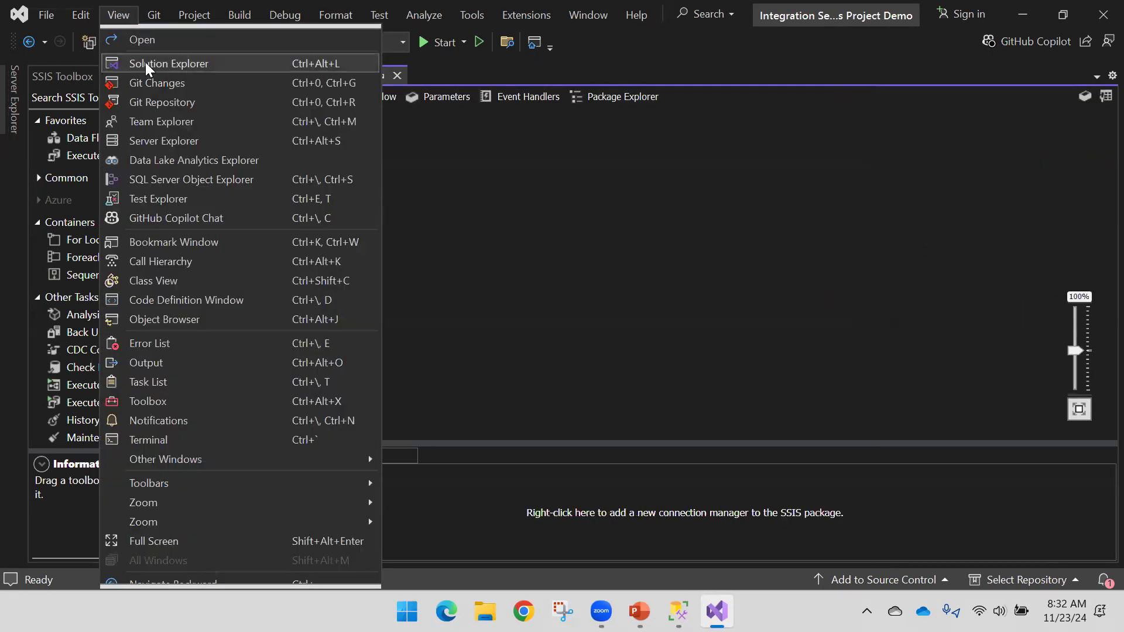
click(145, 62)
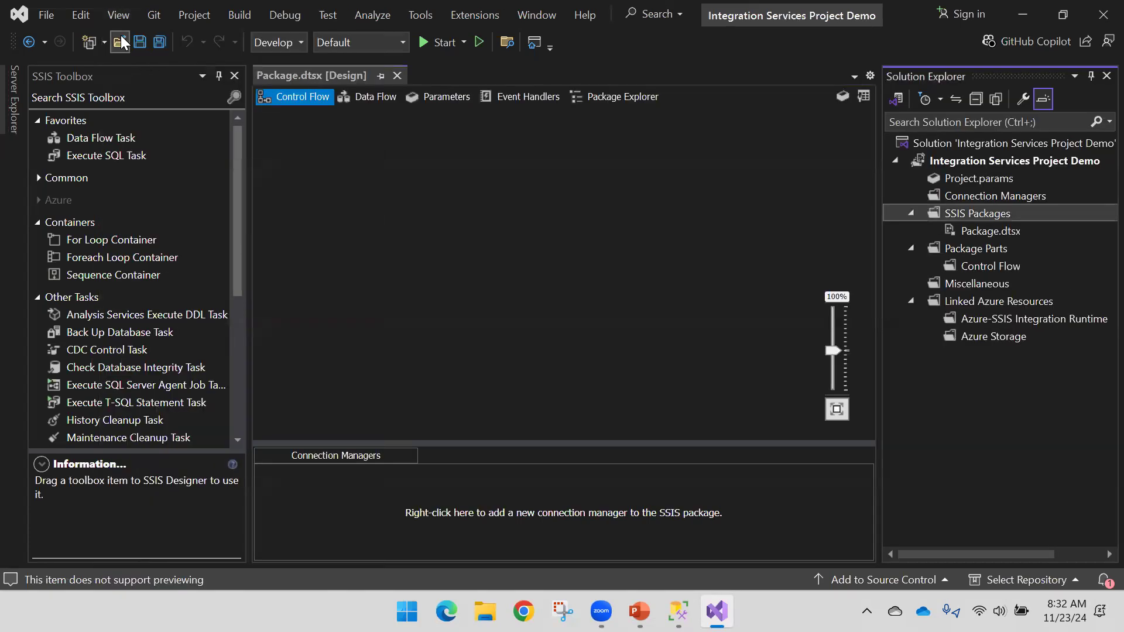
click(119, 19)
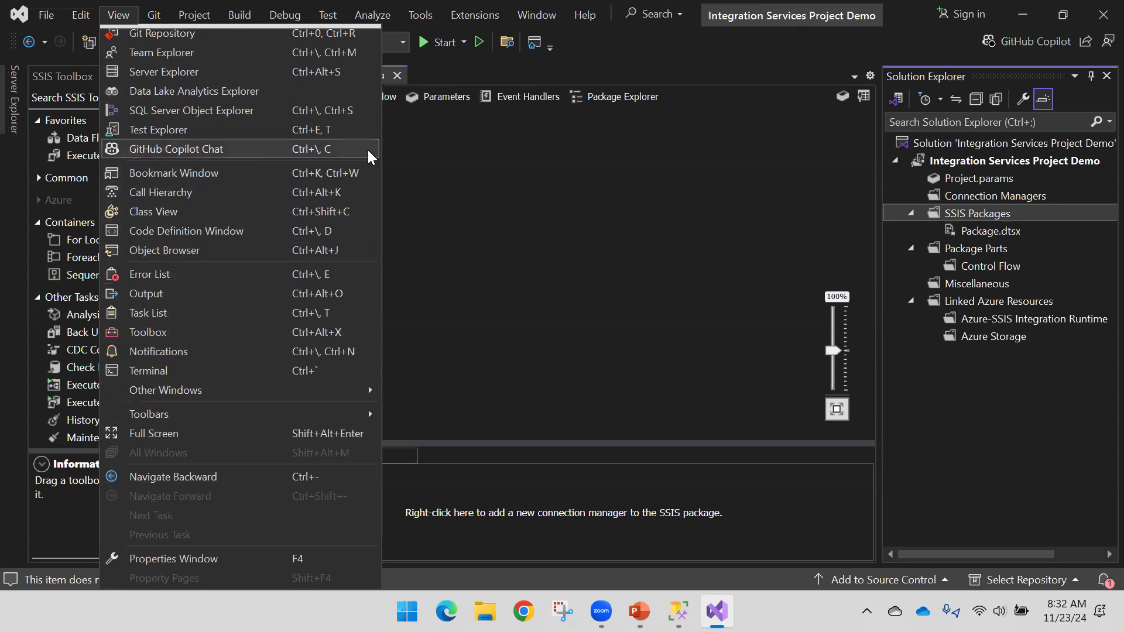
click(557, 195)
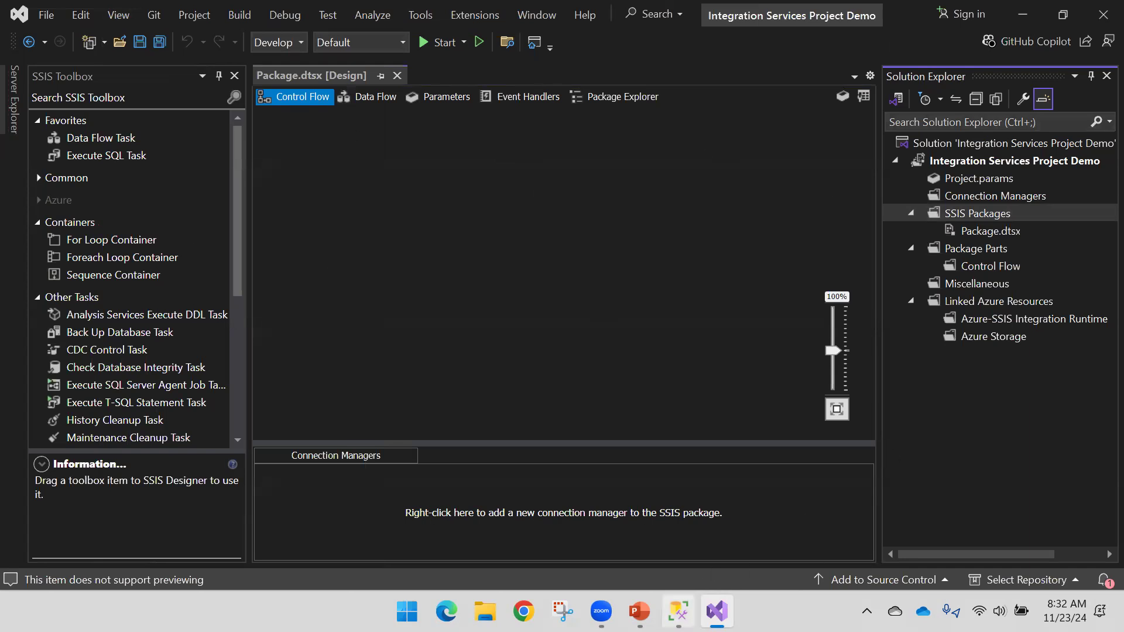
- Switch to PowerPoint and advance from the windows and menus summary to the SSIS Designer screenshot slide
mouse_move(678, 610)
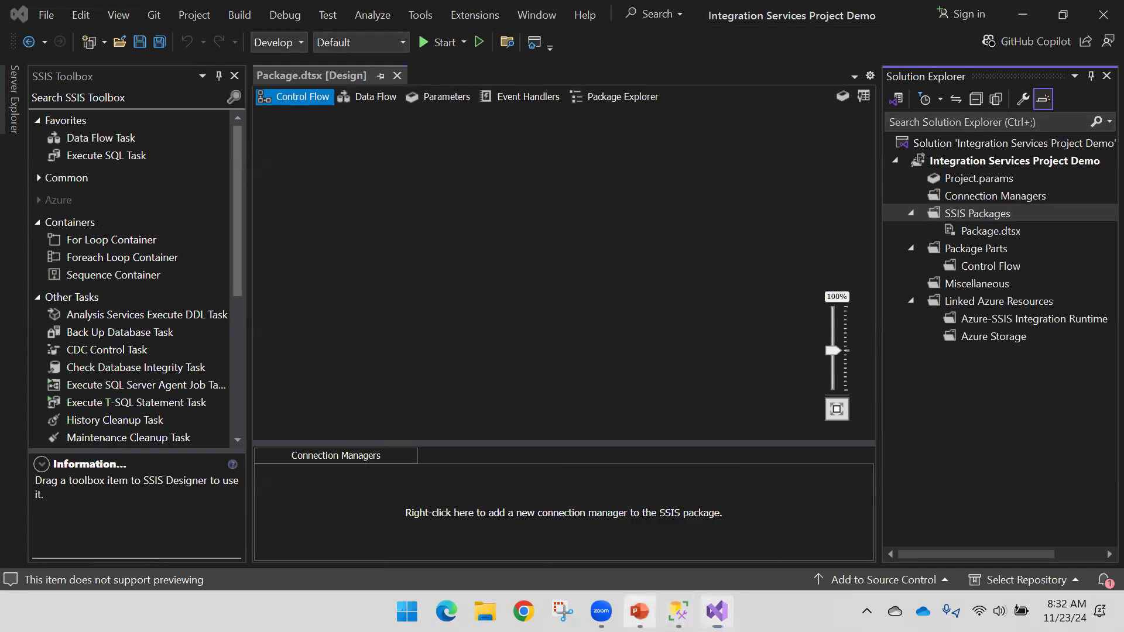
click(639, 611)
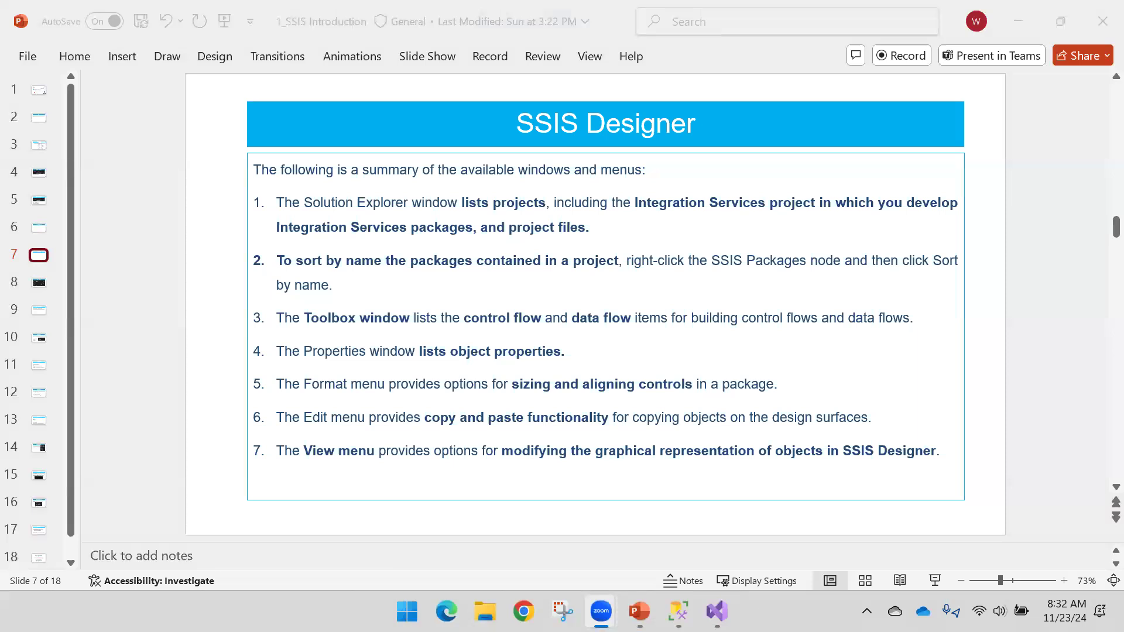
scroll(378, 351, down, 1)
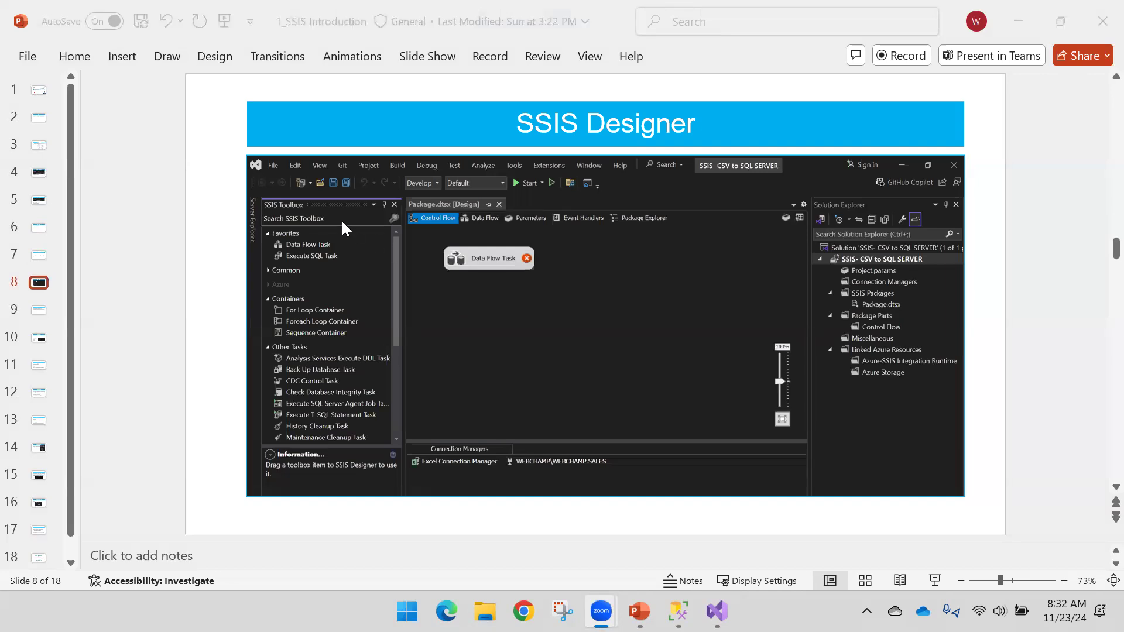
- Return to Visual Studio and compare the toolbox contents offered for the Data Flow and Control Flow views
click(717, 611)
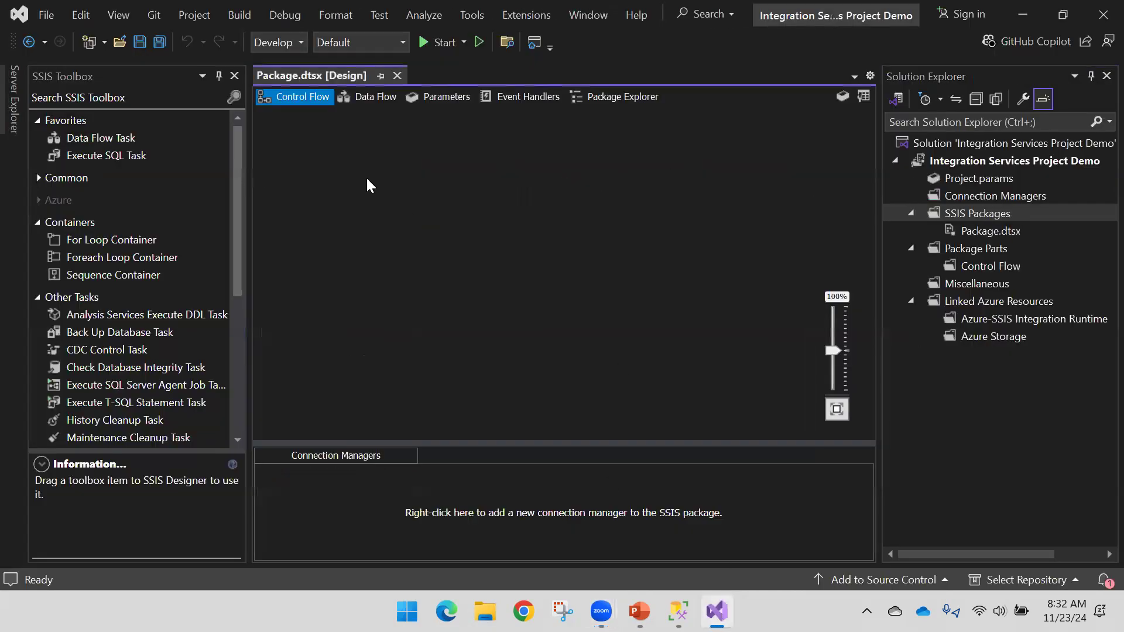
click(375, 100)
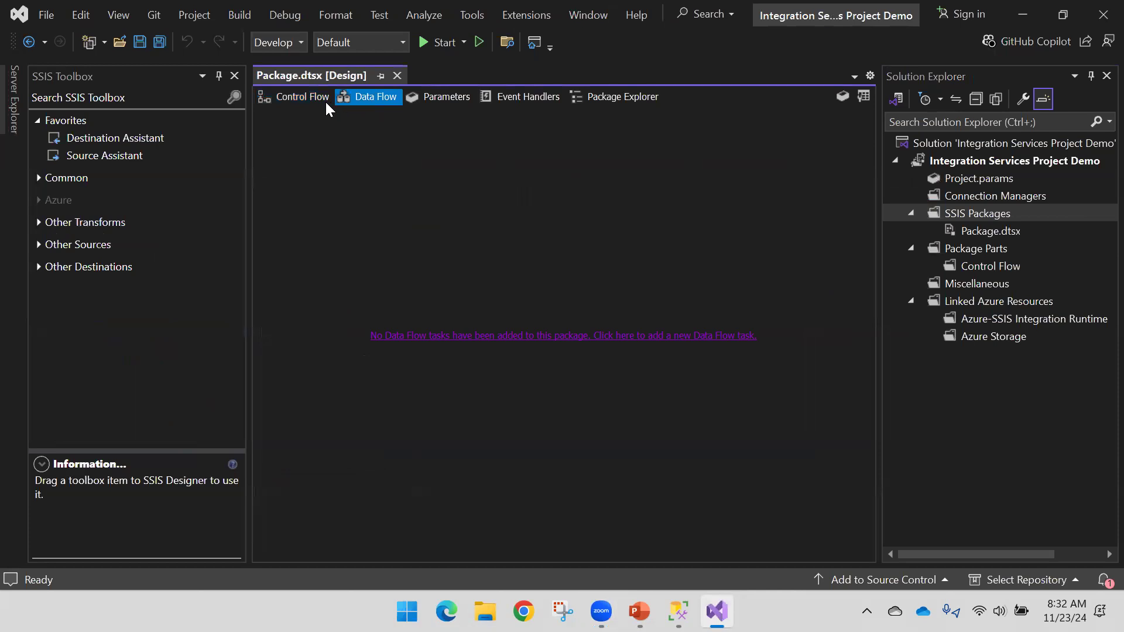
click(308, 97)
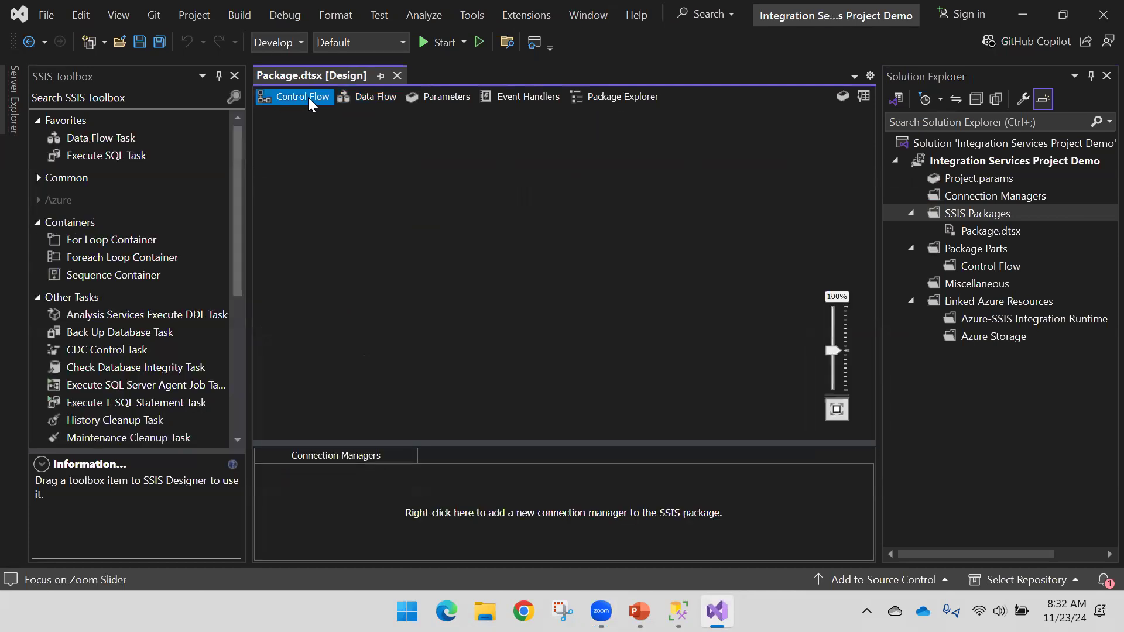
click(352, 97)
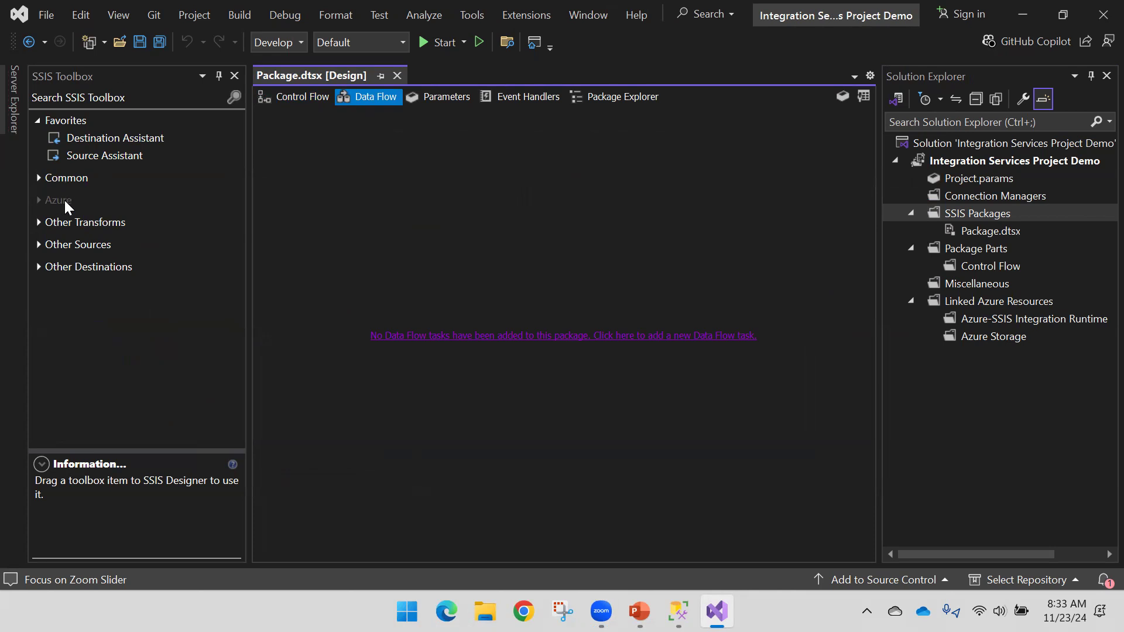
- Expand the Other Sources and Other Destinations groups in the SSIS Toolbox and review their items
click(63, 223)
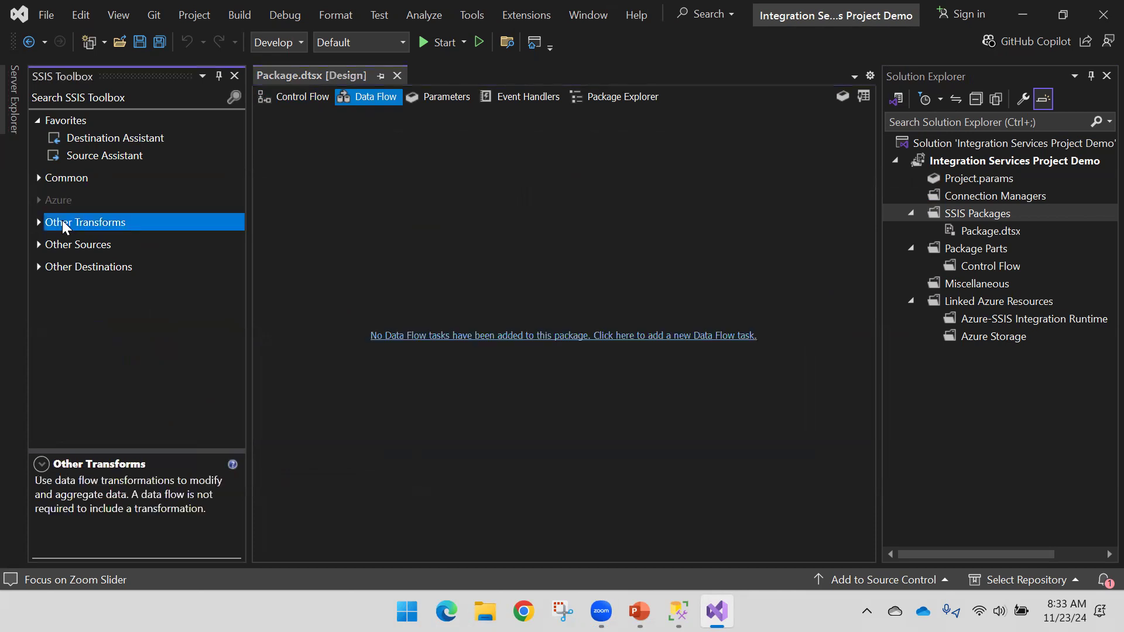
click(39, 244)
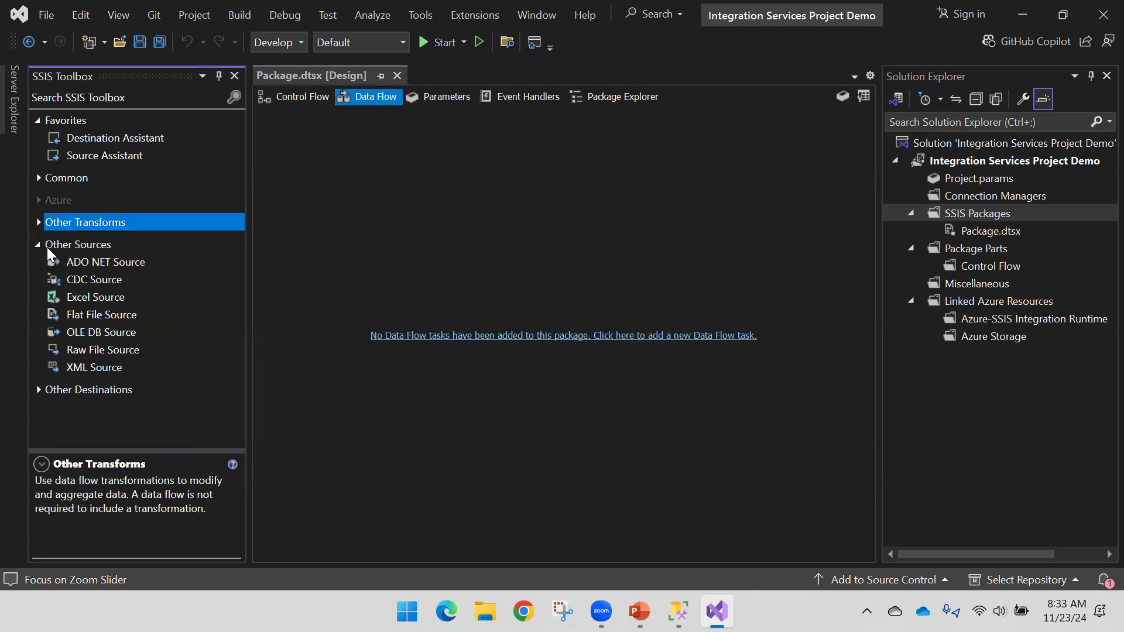
click(46, 245)
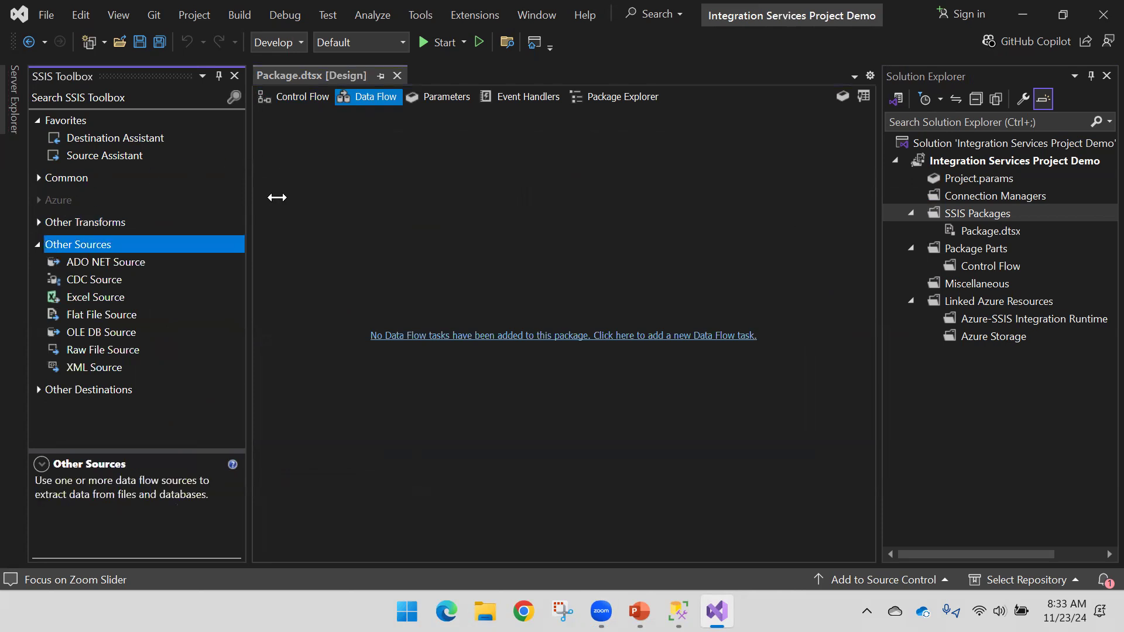
click(48, 391)
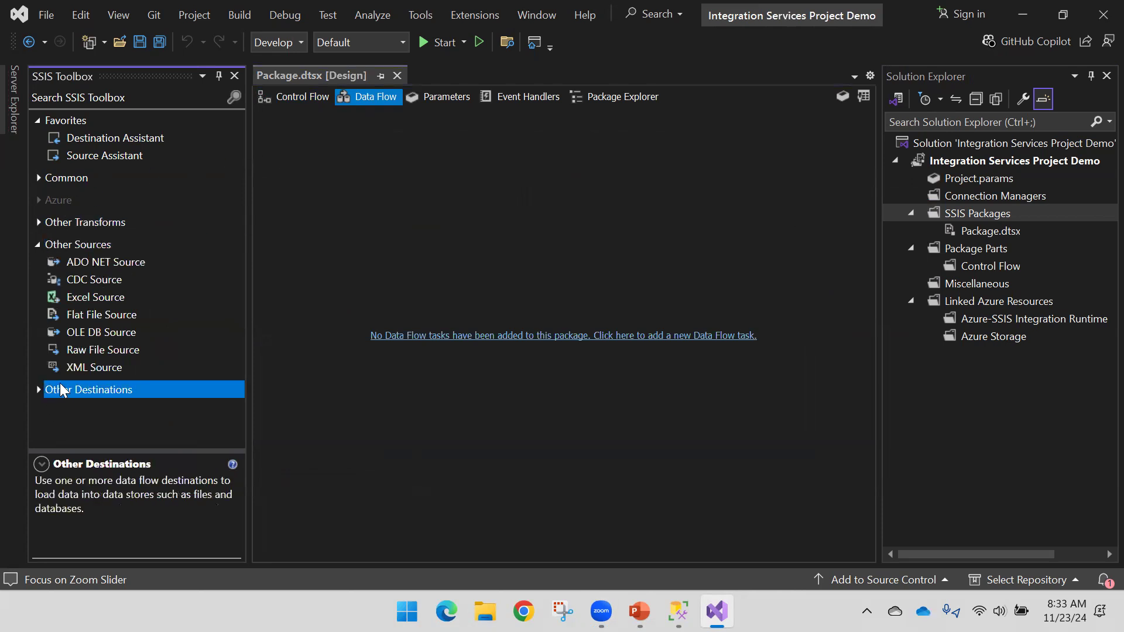
click(39, 389)
scroll(113, 263, down, 3)
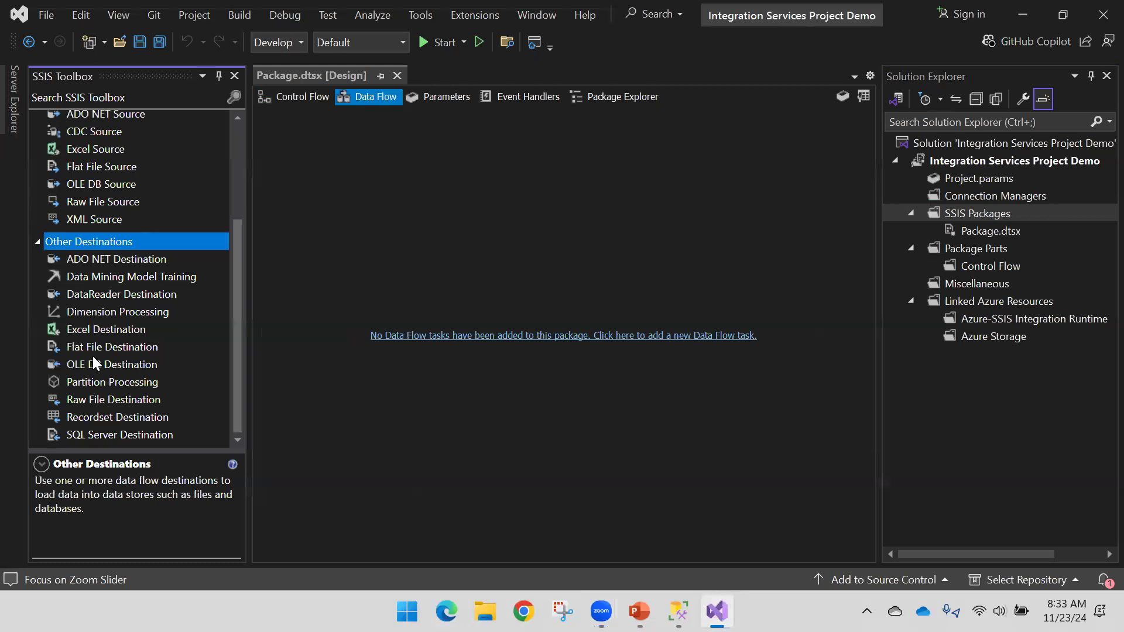
scroll(104, 274, up, 3)
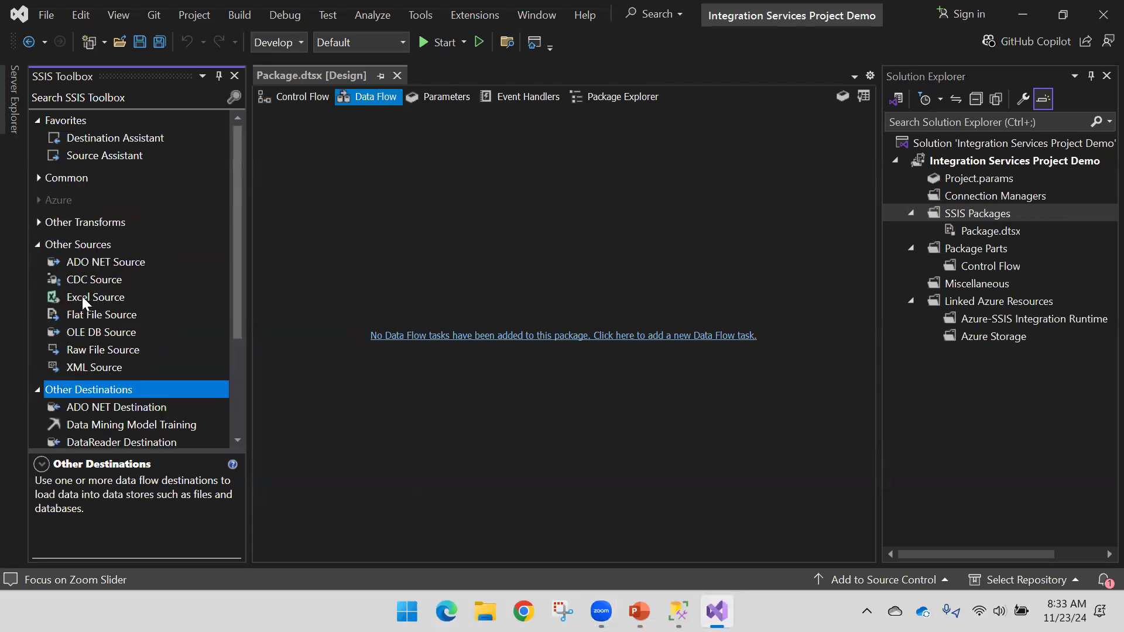
- Try to place an Excel Source in the empty data flow, and add a Data Flow Task to the package's control flow
drag(82, 296, 275, 283)
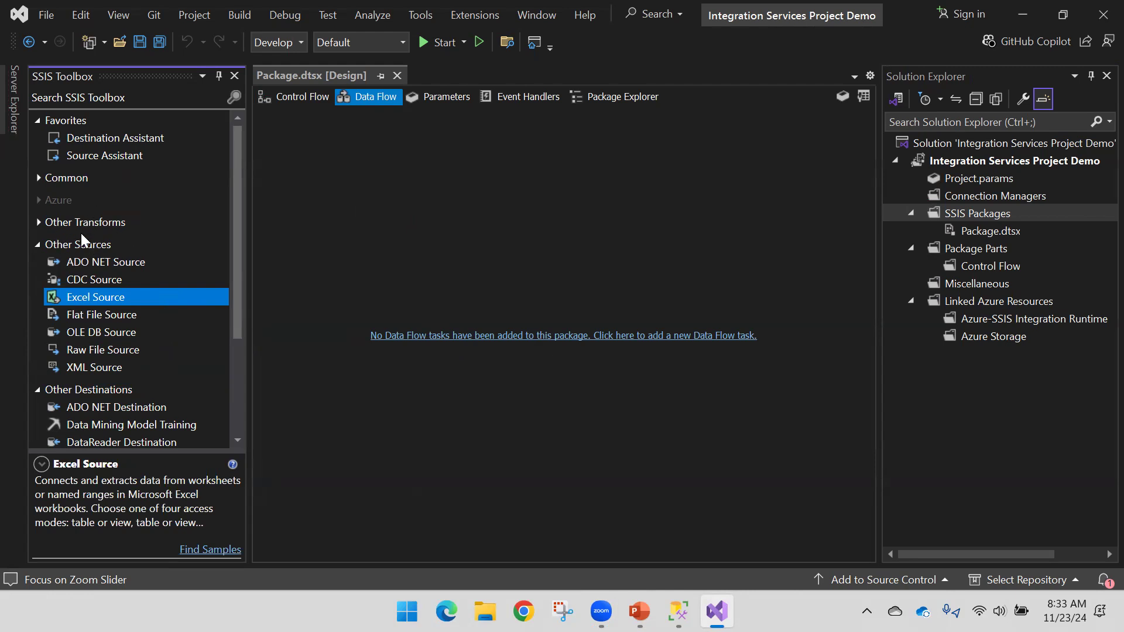
click(302, 99)
click(107, 137)
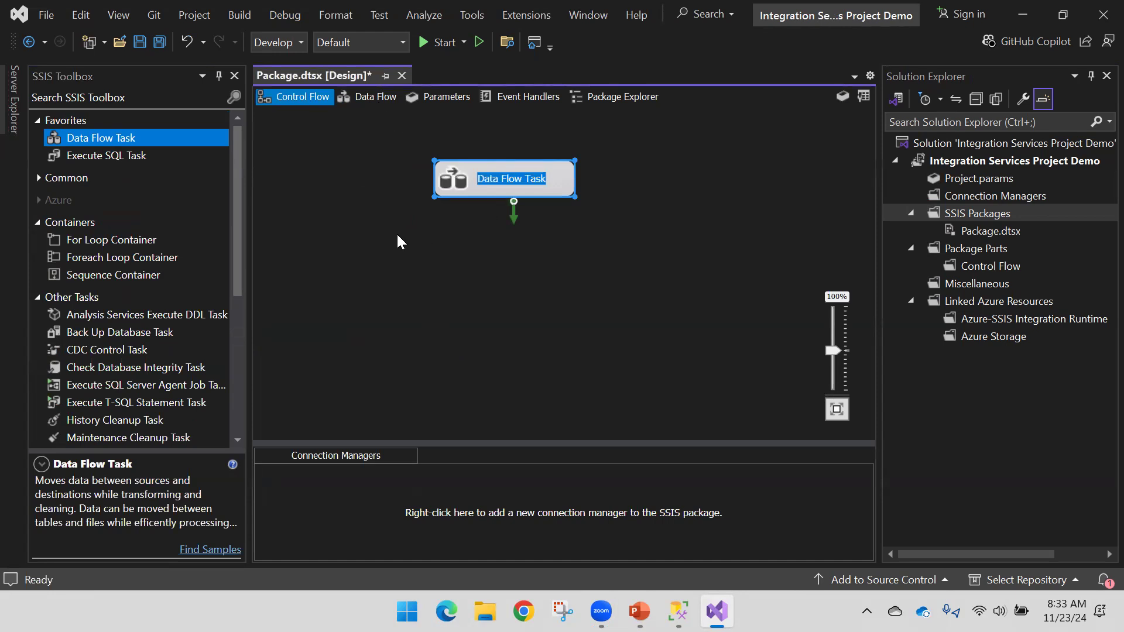
click(426, 218)
click(499, 178)
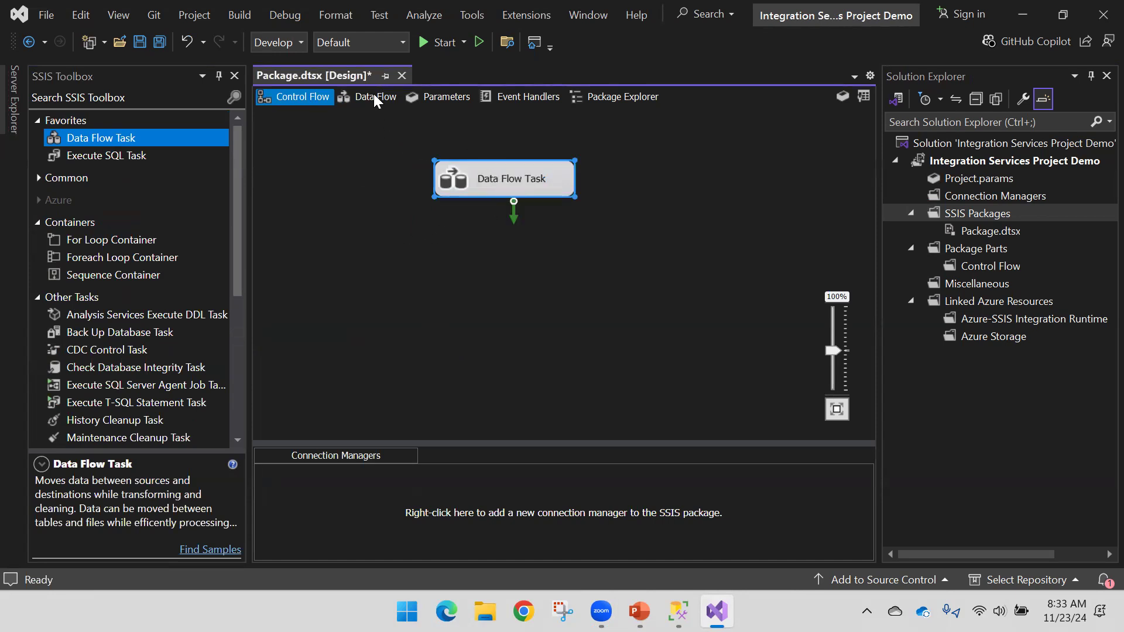
- Add an Excel Source and an OLE DB Destination inside the Data Flow Task
click(375, 99)
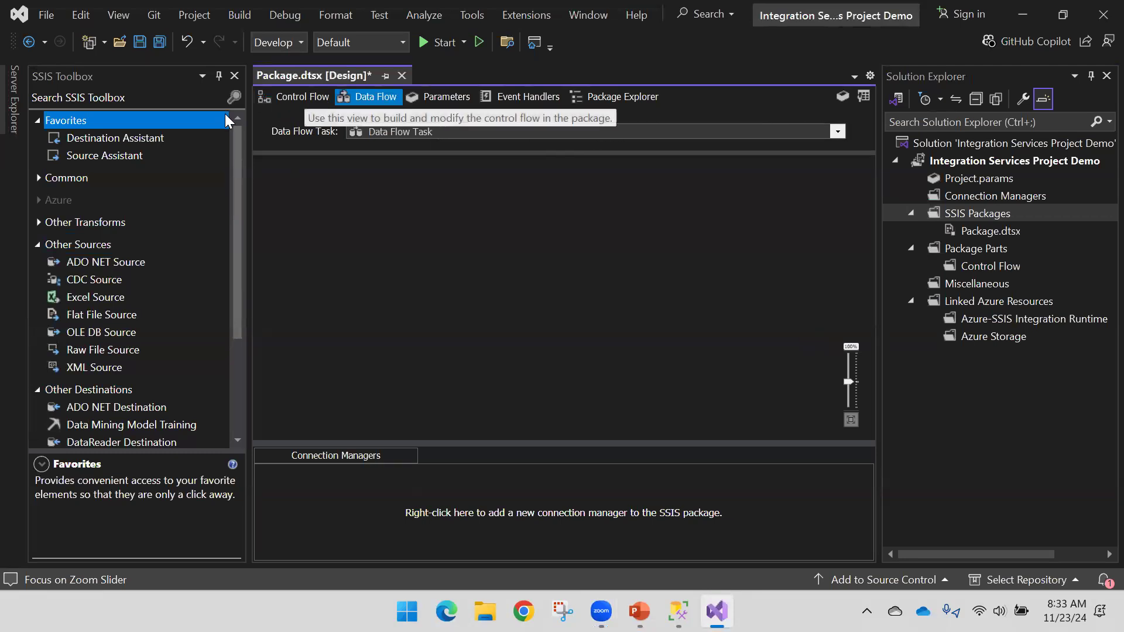
drag(96, 296, 326, 246)
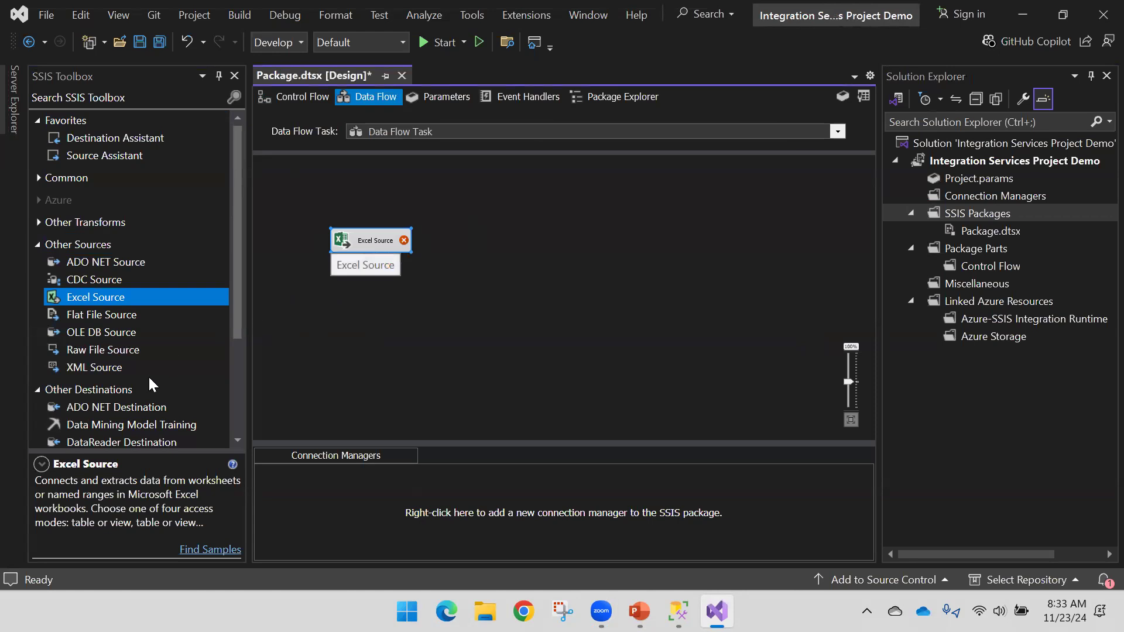
scroll(150, 383, down, 3)
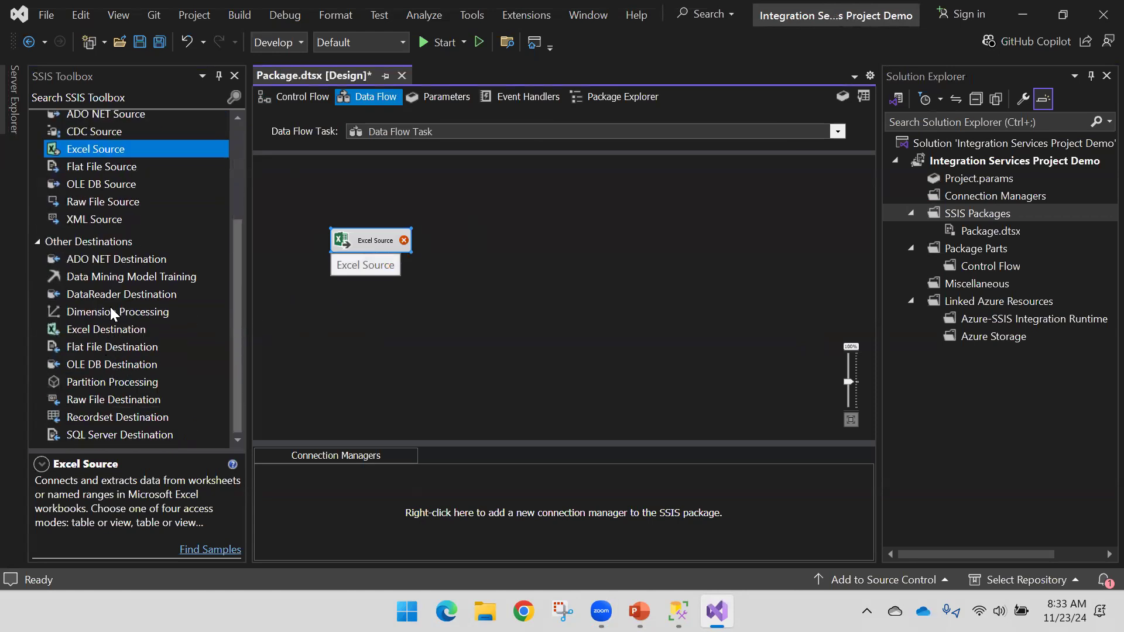
drag(115, 370, 516, 315)
- Enlarge the Excel Source, connect its data output to the OLE DB Destination, and move the destination closer to the source
drag(370, 248, 297, 181)
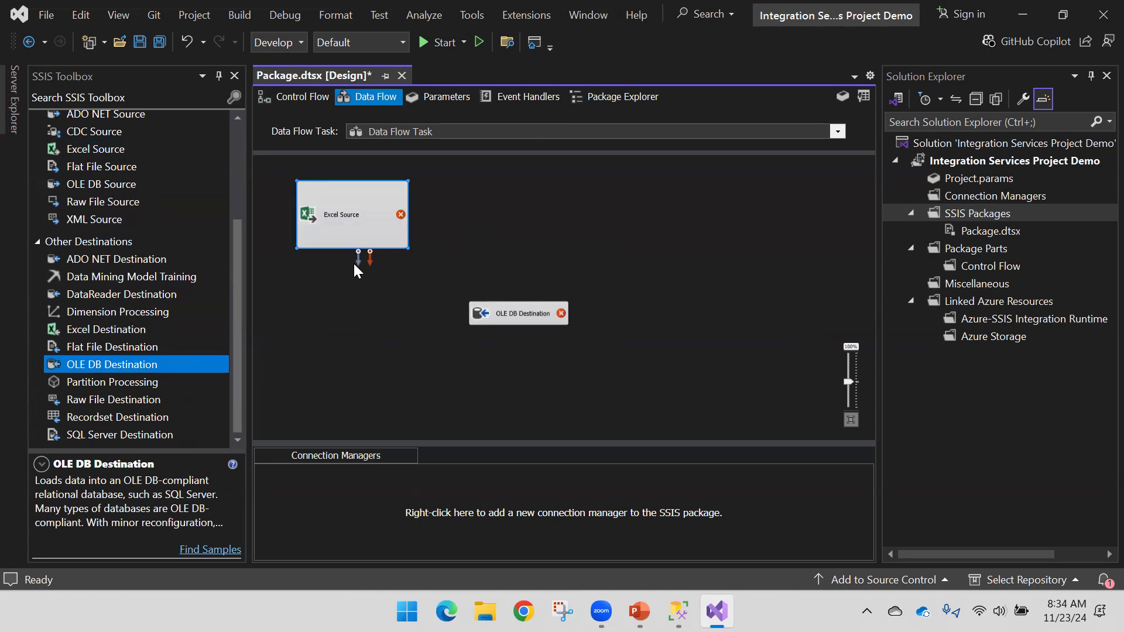
drag(359, 264, 526, 298)
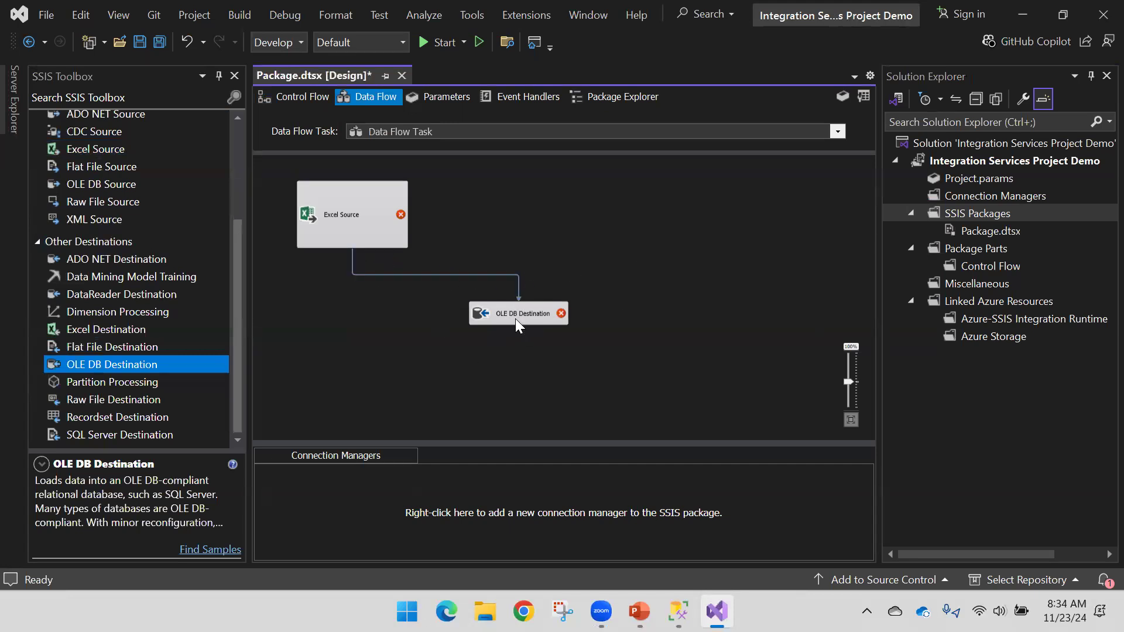
drag(515, 318, 443, 316)
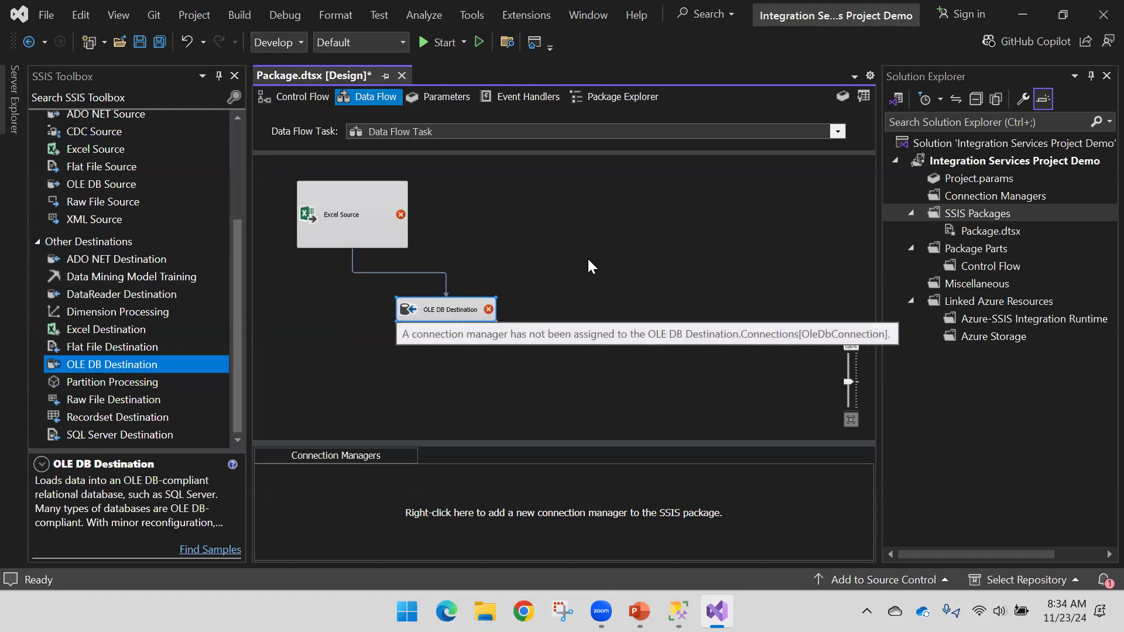
- Switch to PowerPoint and advance to the Parts of the SSIS Designer slide
mouse_move(639, 612)
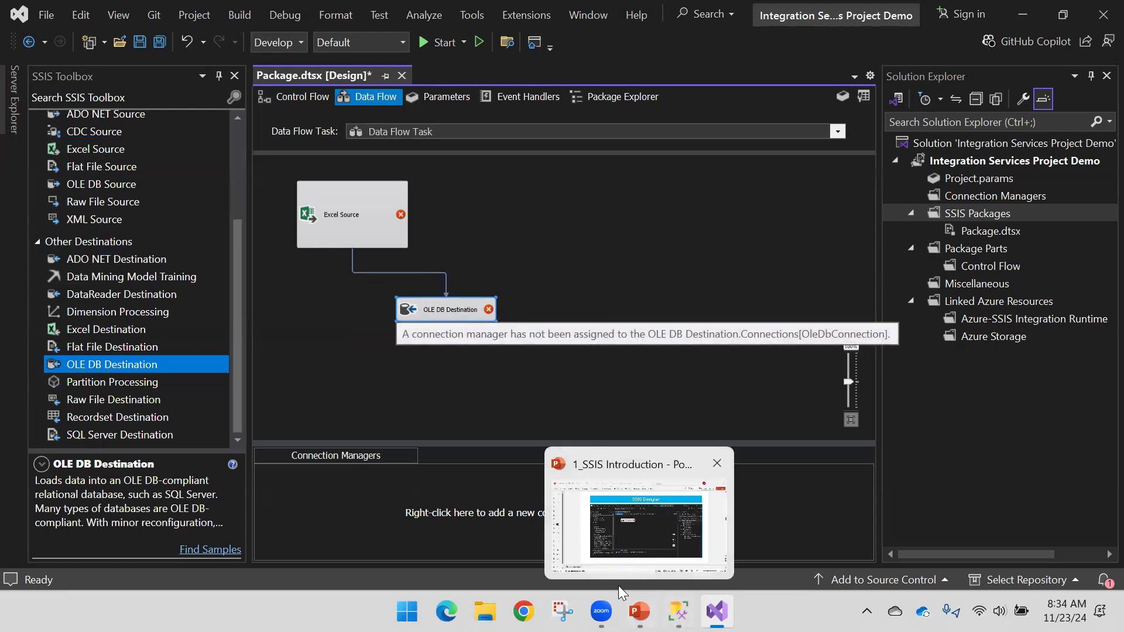
click(641, 608)
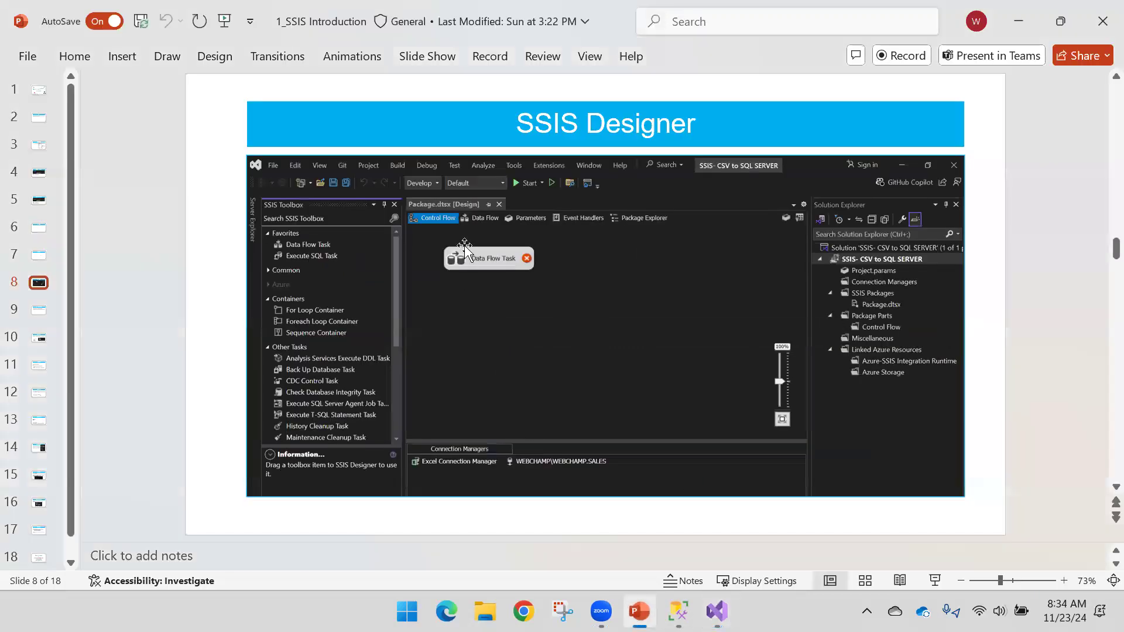
scroll(465, 249, down, 1)
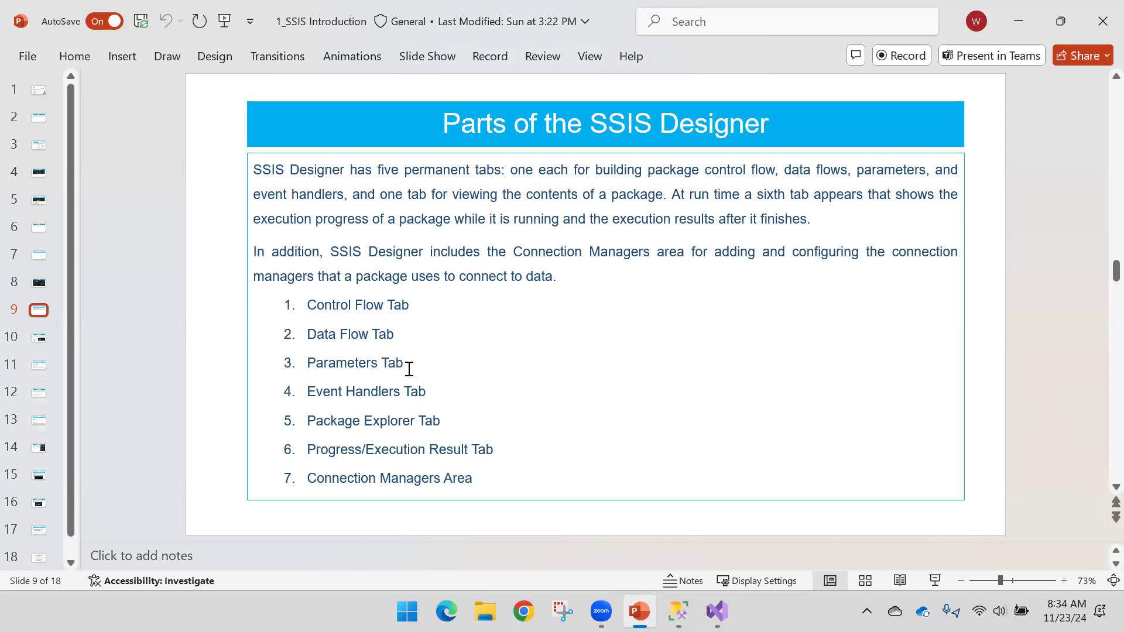
- Compare the slide's list of designer parts with the package's Control Flow, Data Flow, Parameters and Event Handlers views in Visual Studio
click(717, 611)
click(326, 98)
click(378, 94)
click(453, 94)
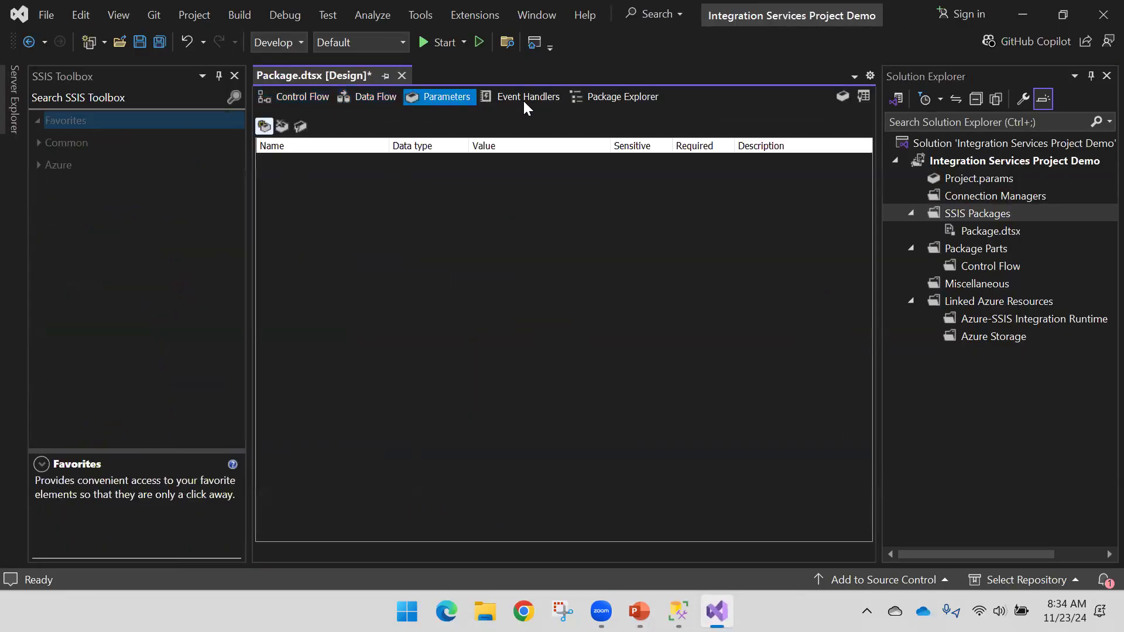
click(639, 611)
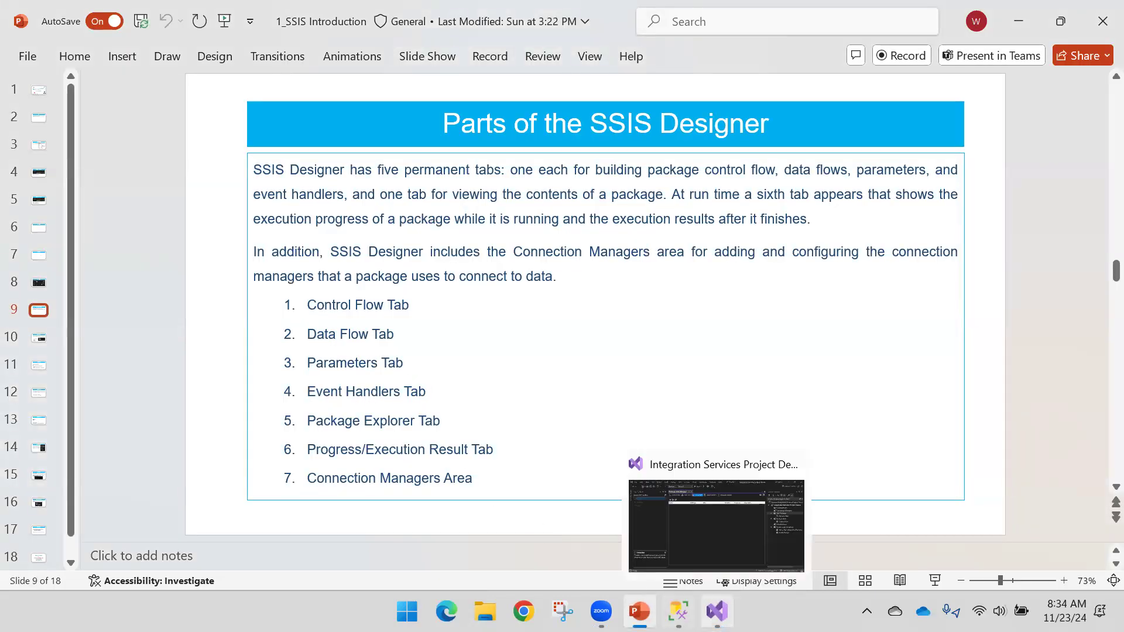
click(717, 611)
click(520, 97)
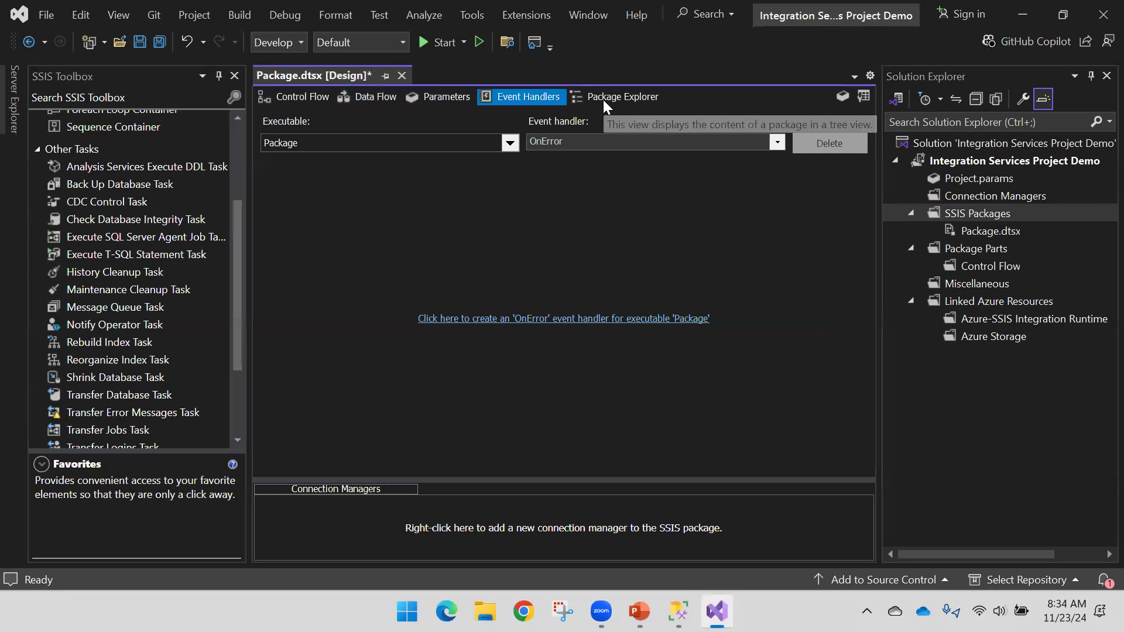
- Review the package's Package Explorer, Control Flow and Data Flow views, check the designer parts list in PowerPoint, and return to Visual Studio
click(603, 100)
click(309, 96)
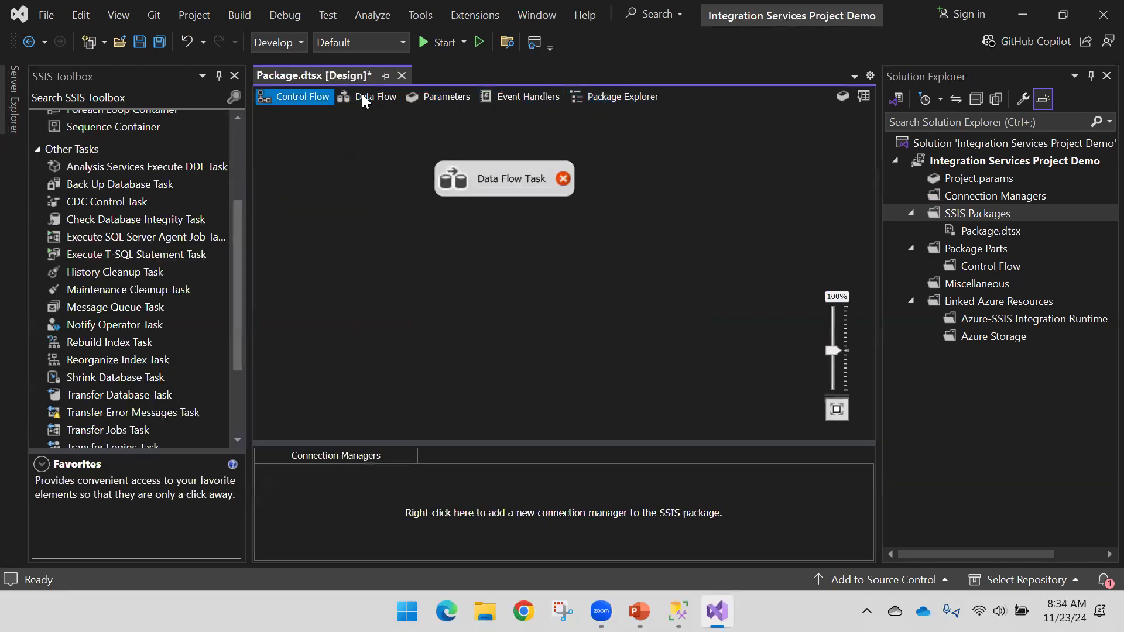
click(366, 97)
mouse_move(678, 612)
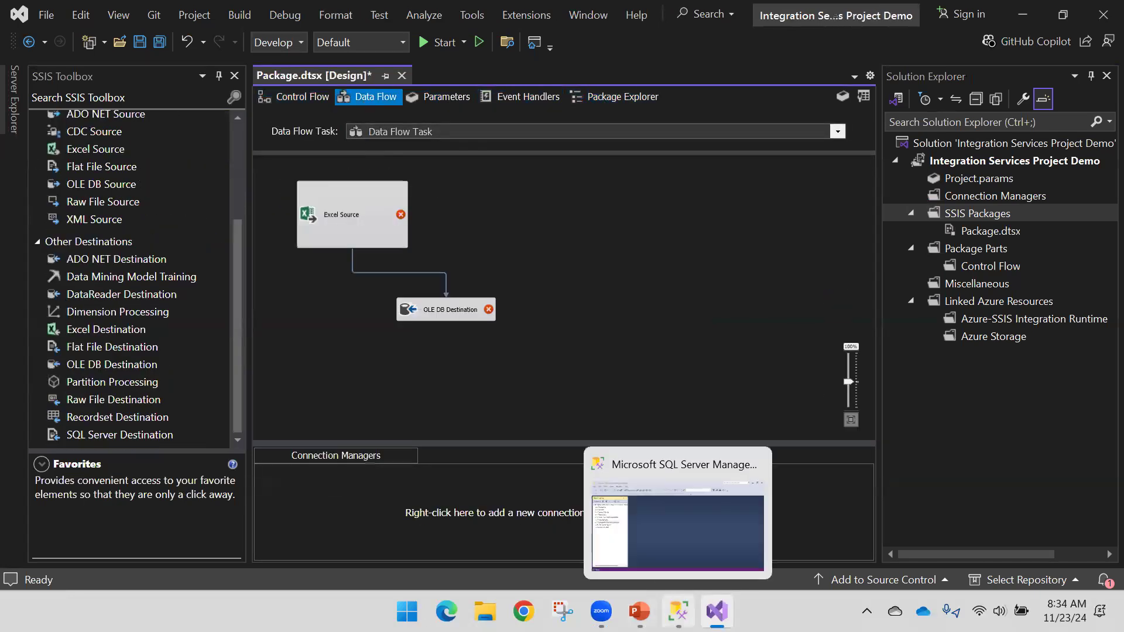
click(639, 611)
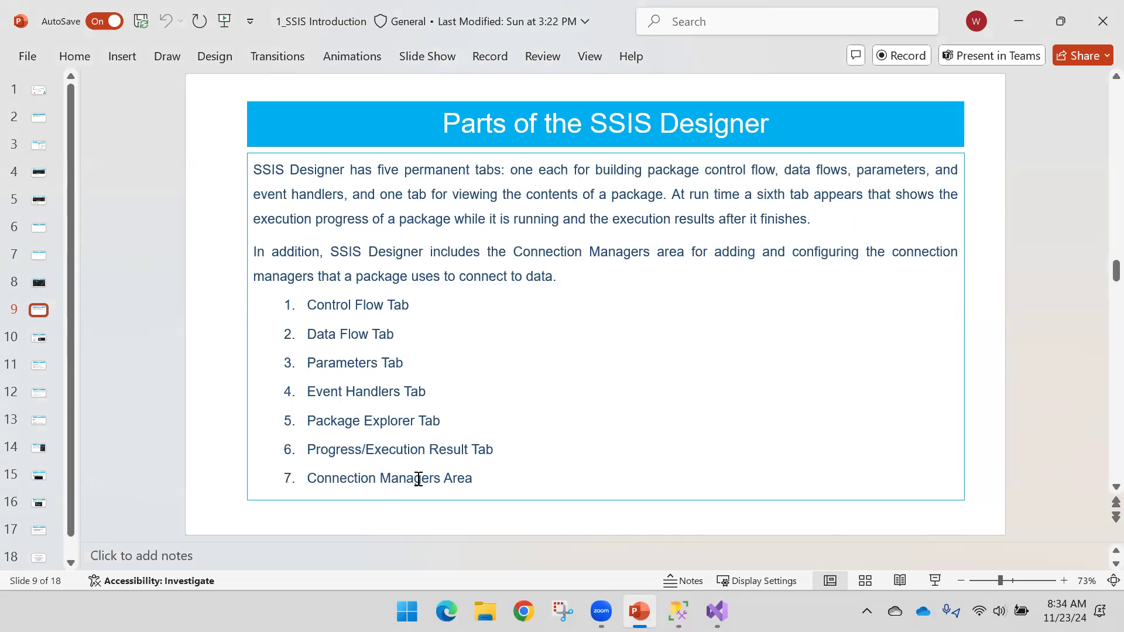
mouse_move(717, 611)
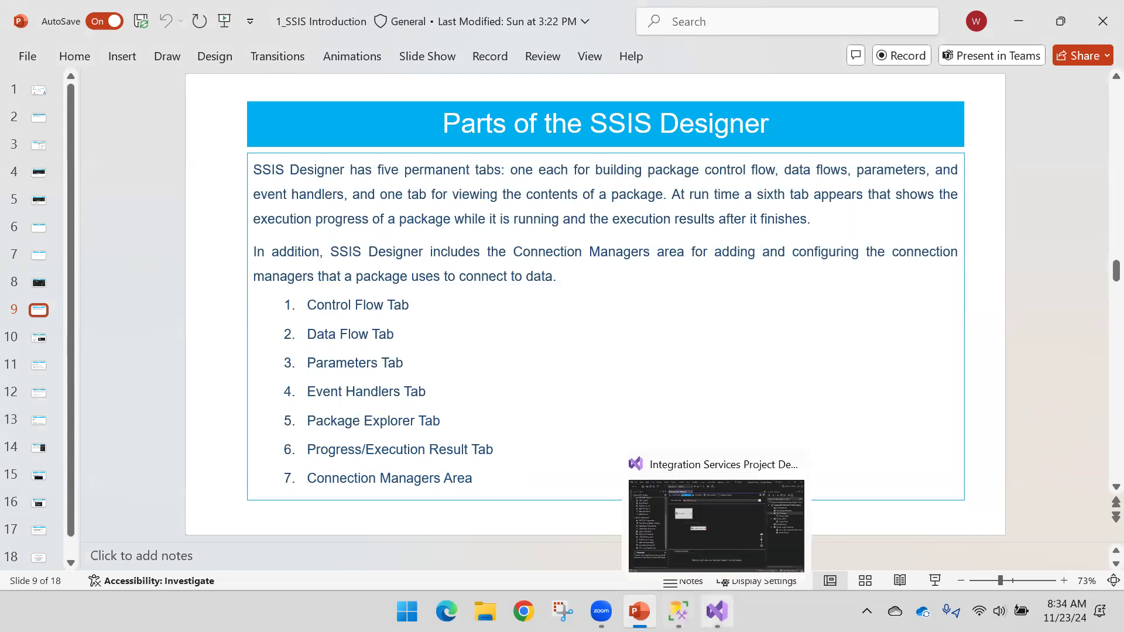
click(729, 521)
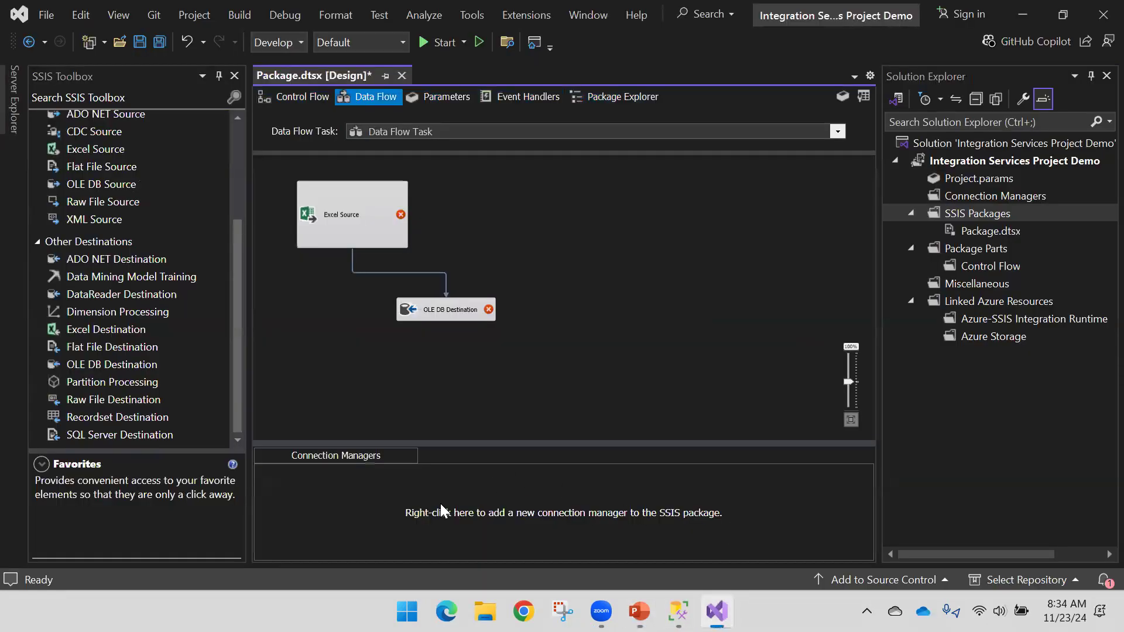
- Enlarge the Connection Managers area and add a new connection manager of type EXCEL to the package
drag(467, 446, 456, 383)
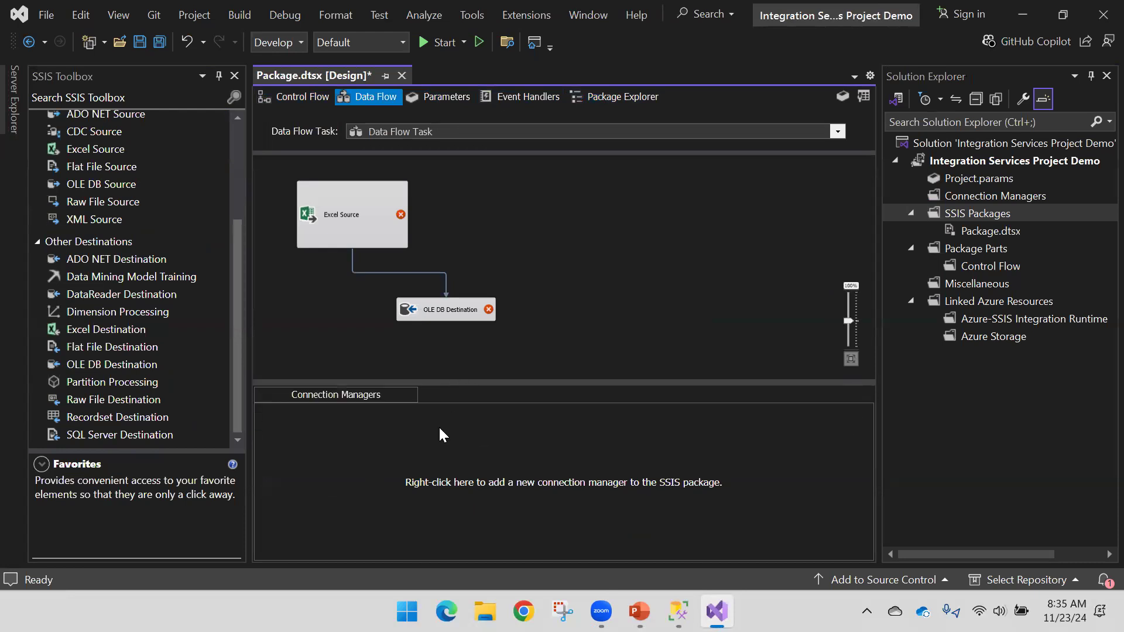
right_click(429, 456)
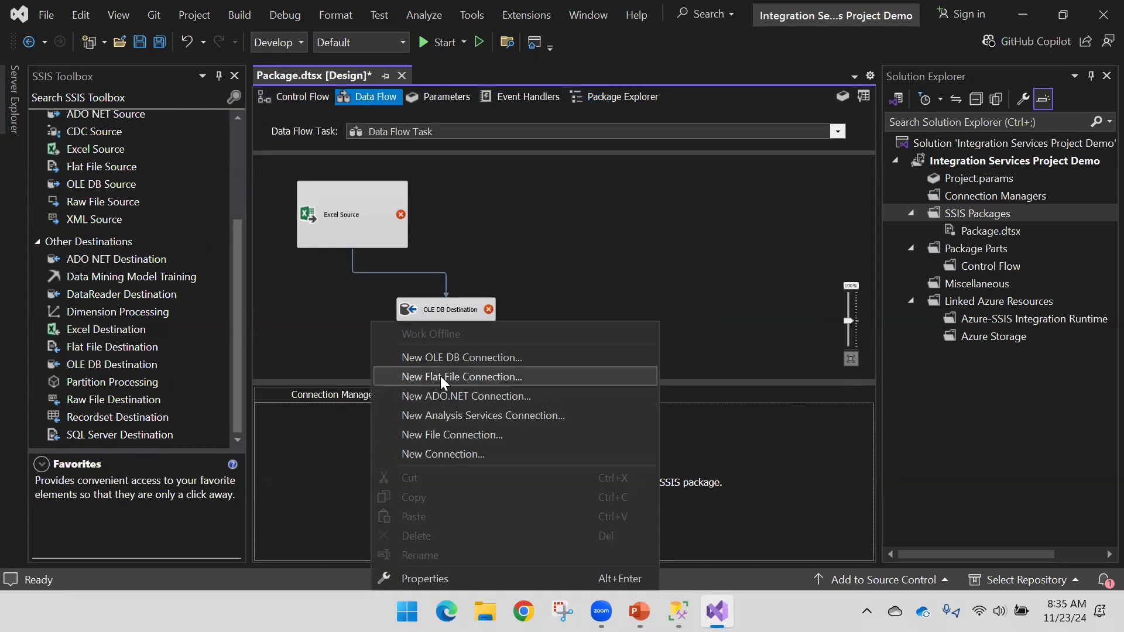
click(453, 454)
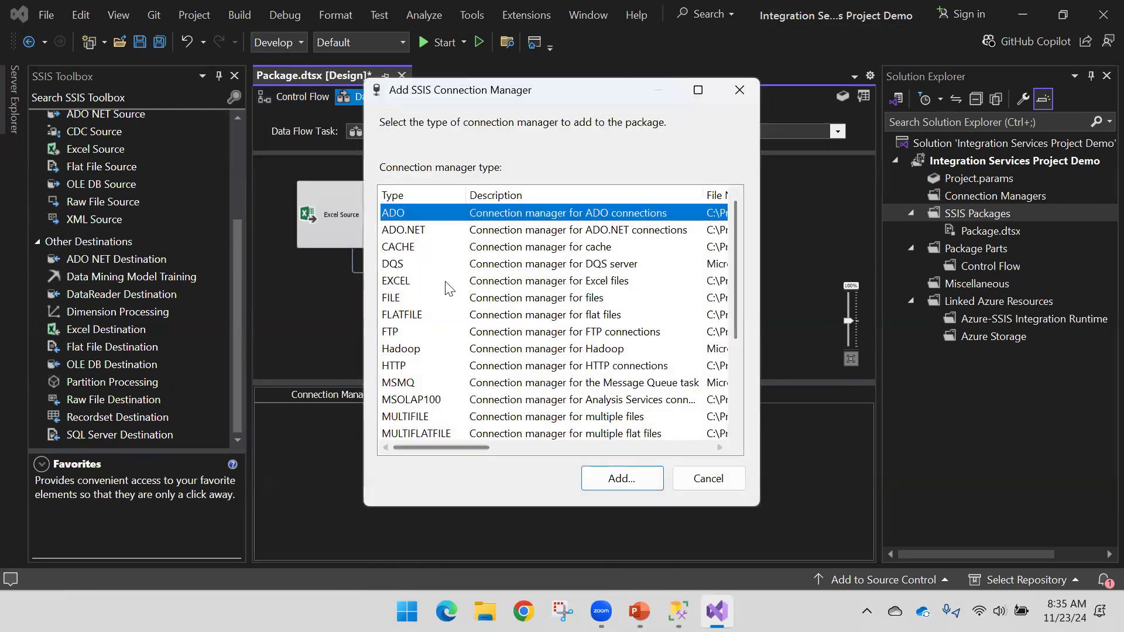
scroll(462, 271, down, 1)
scroll(463, 271, down, 2)
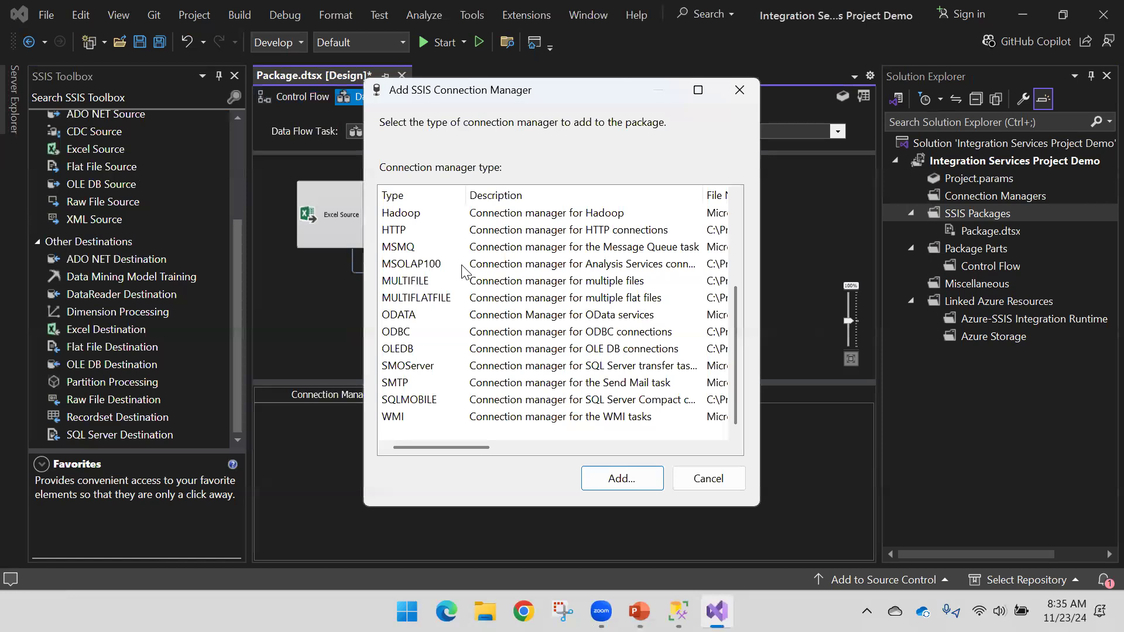
scroll(463, 275, up, 3)
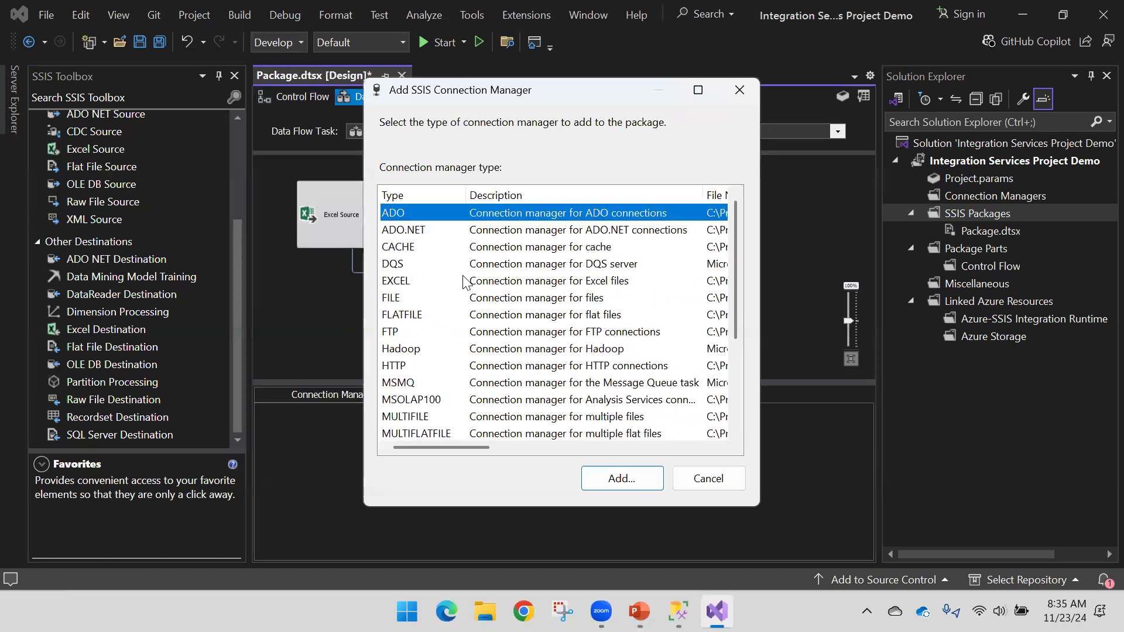
click(409, 282)
click(621, 477)
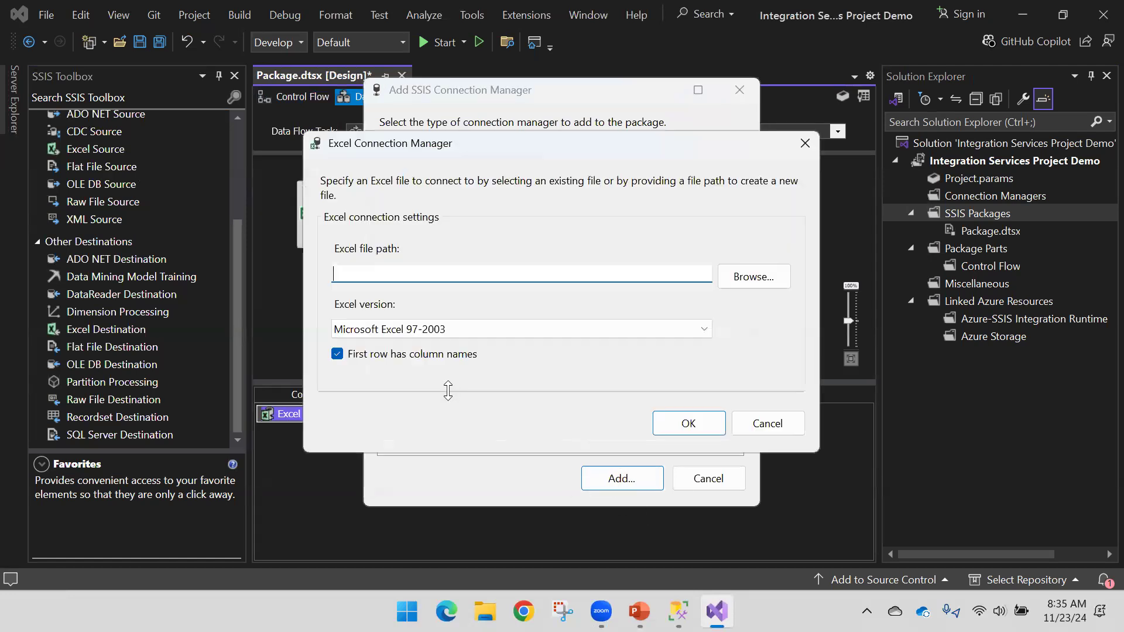
- Point the Excel connection to Sales report final.xlsx in Downloads, set the version to Microsoft Excel 2016, and confirm
click(756, 276)
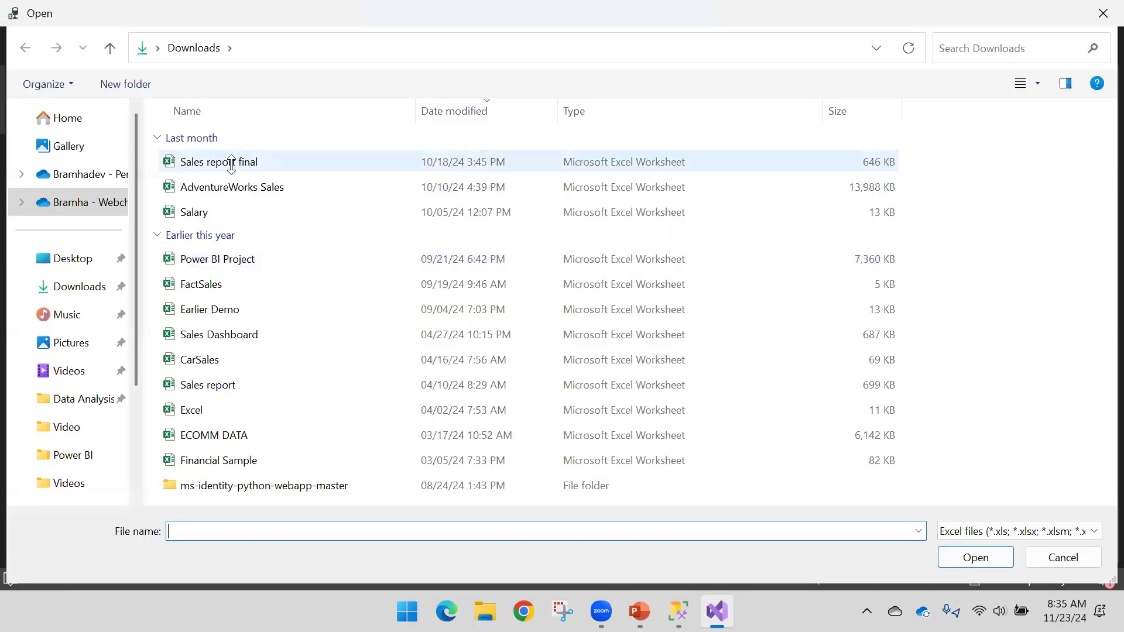
click(231, 165)
click(972, 557)
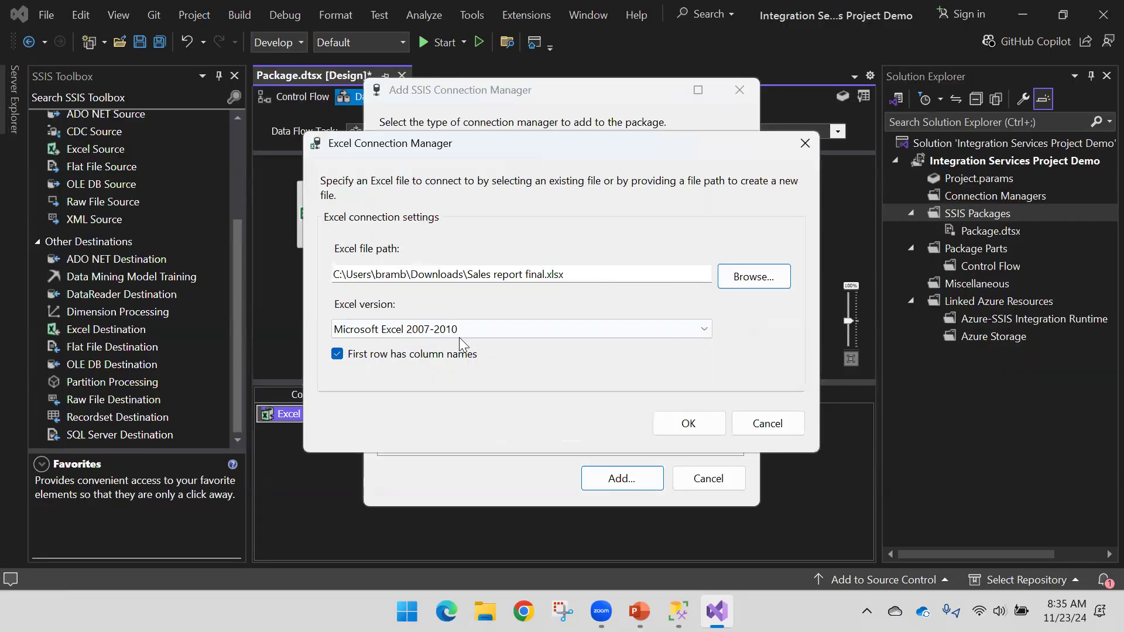
click(466, 329)
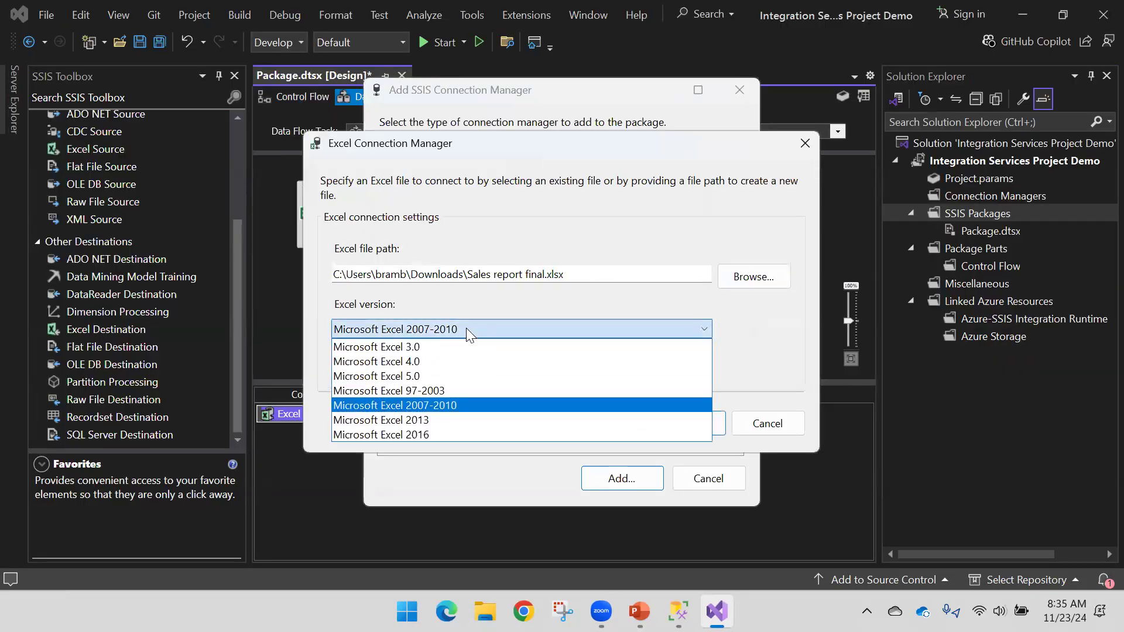
click(434, 433)
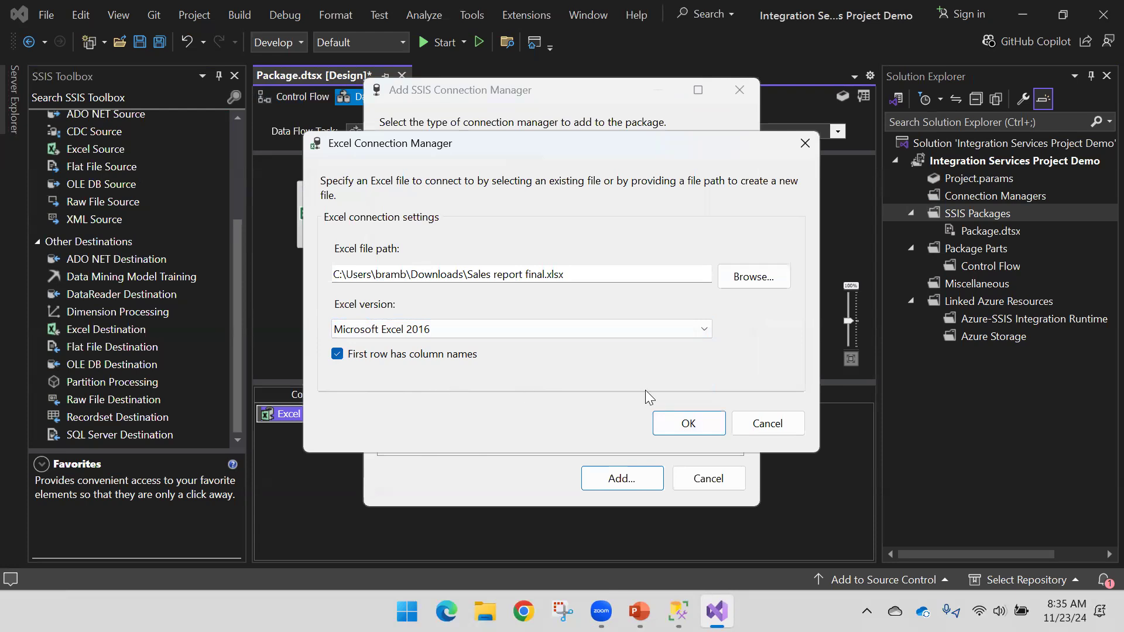
click(679, 425)
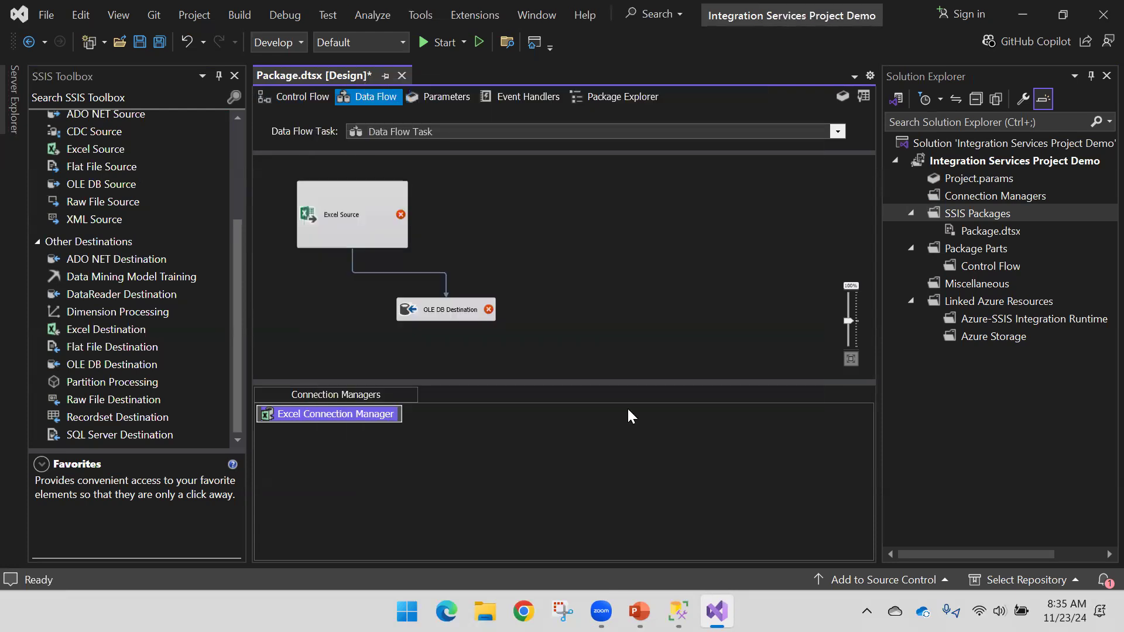
- Reopen the Excel Connection Manager to review its file path and version, and close it without changes
click(462, 449)
click(325, 414)
double_click(362, 416)
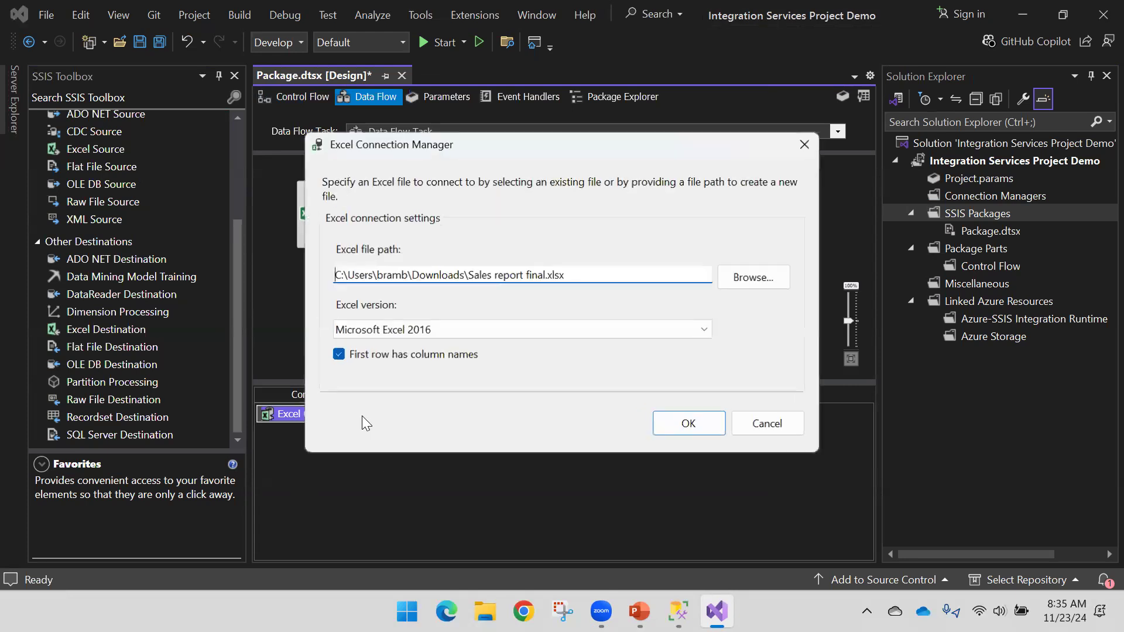
click(779, 426)
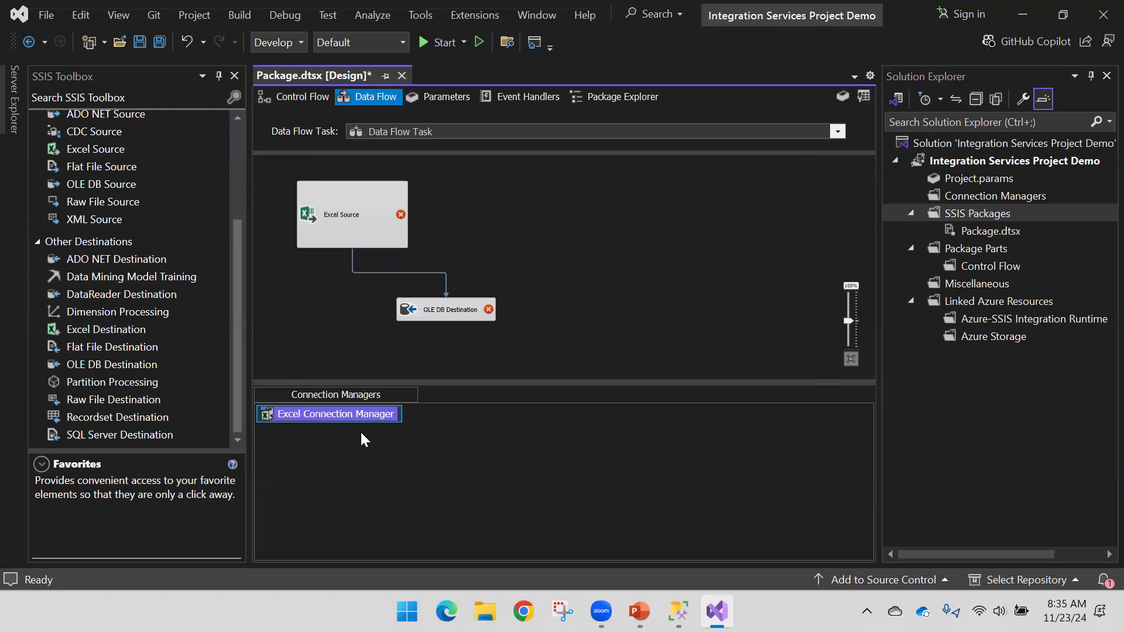
- Rename the Excel Connection Manager as Sales Data
right_click(353, 413)
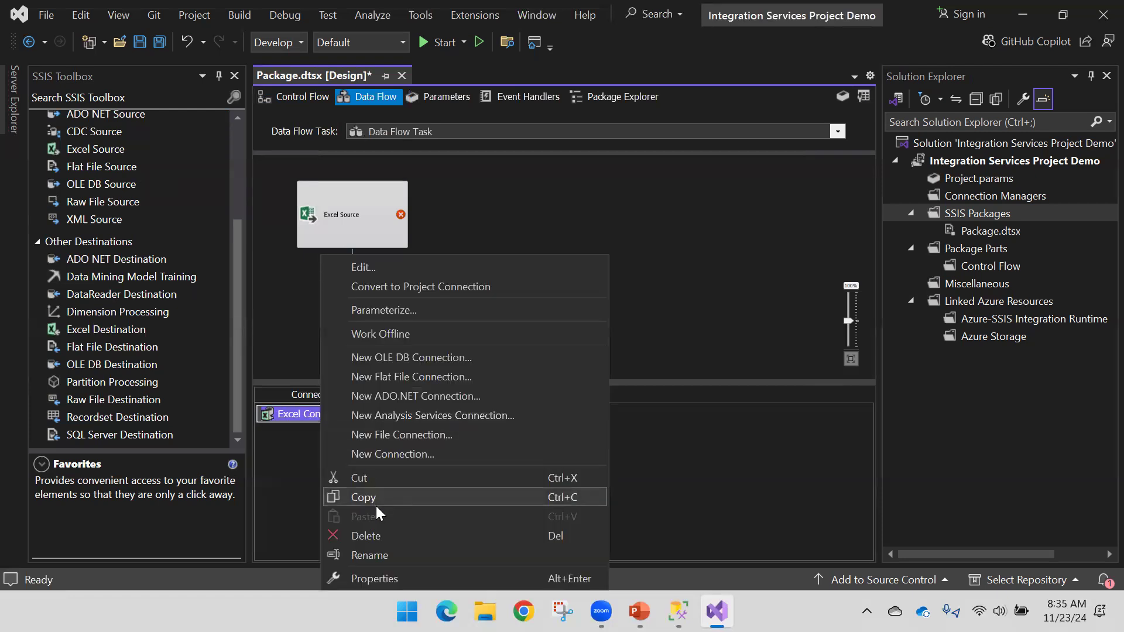
click(391, 555)
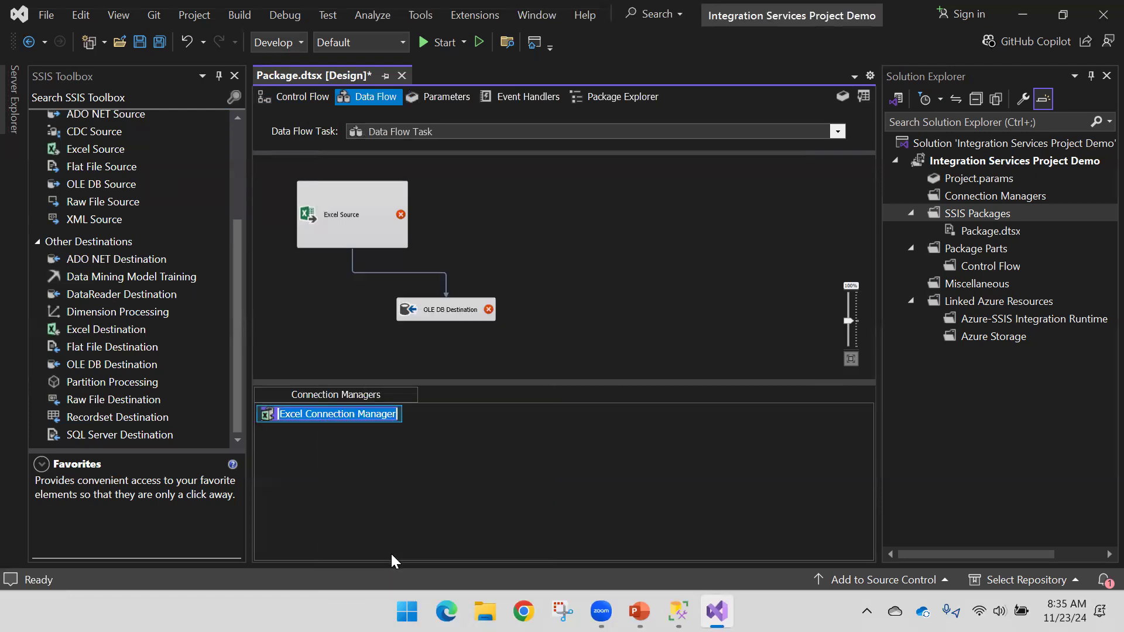
text(Sales Data)
key(Return)
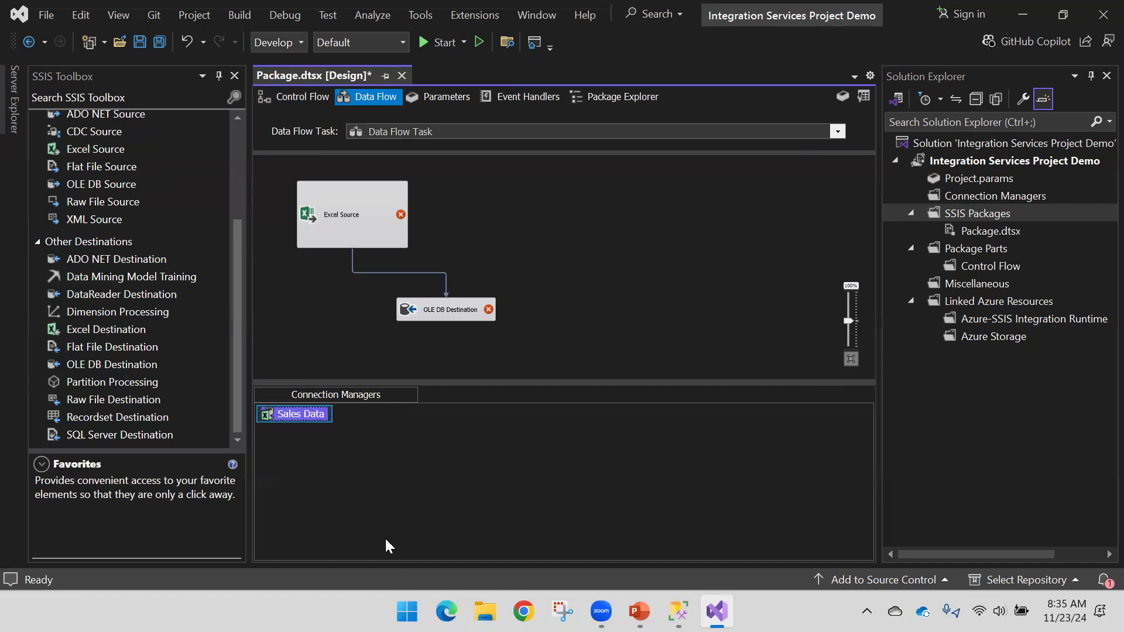
- Open the Excel Source for editing in the data flow and assign the Sales Data connection manager to it
click(339, 343)
click(345, 224)
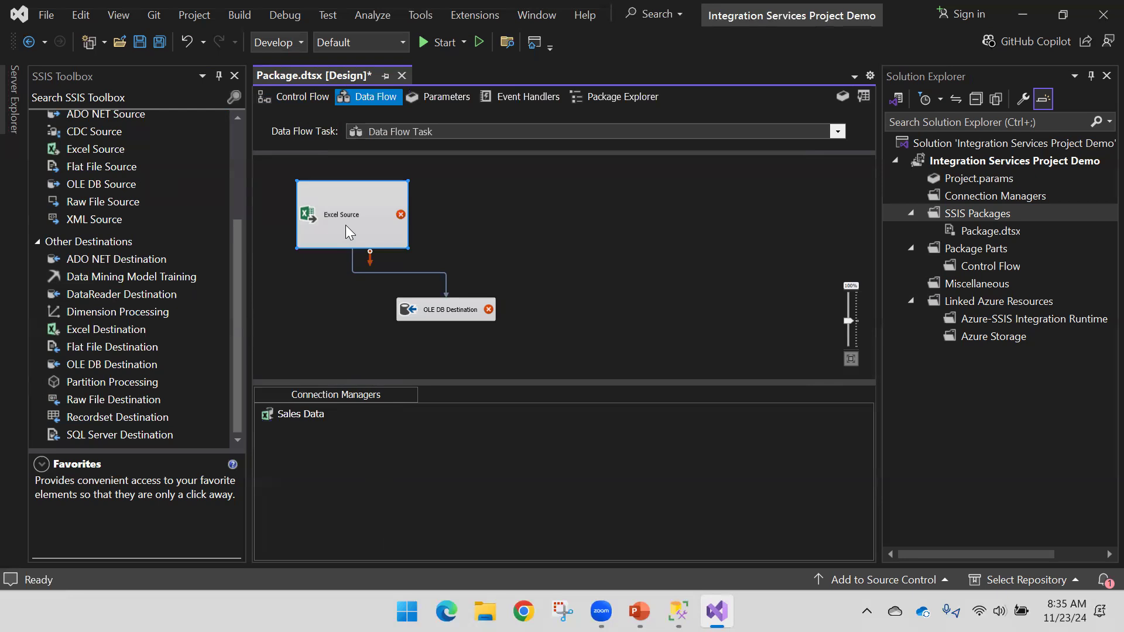
mouse_move(345, 221)
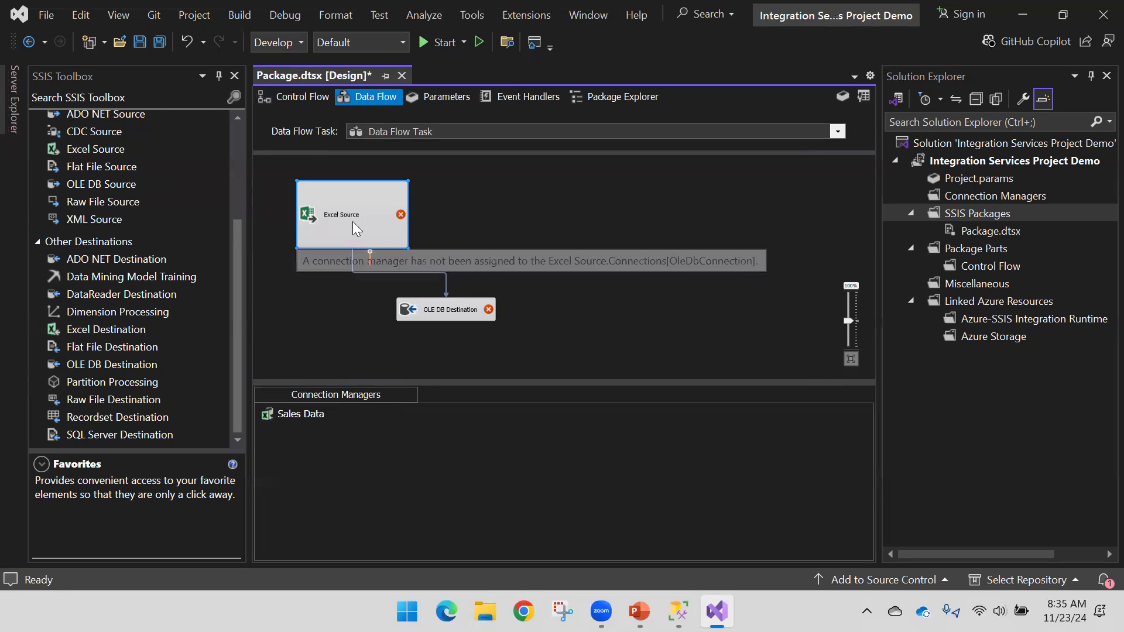
double_click(352, 221)
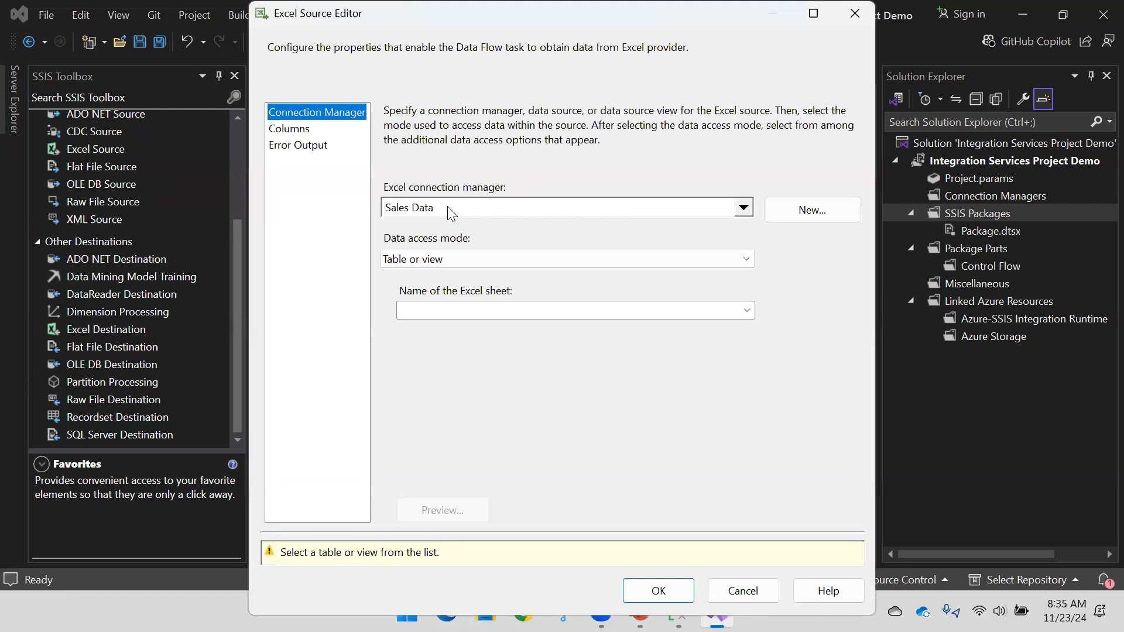
click(447, 209)
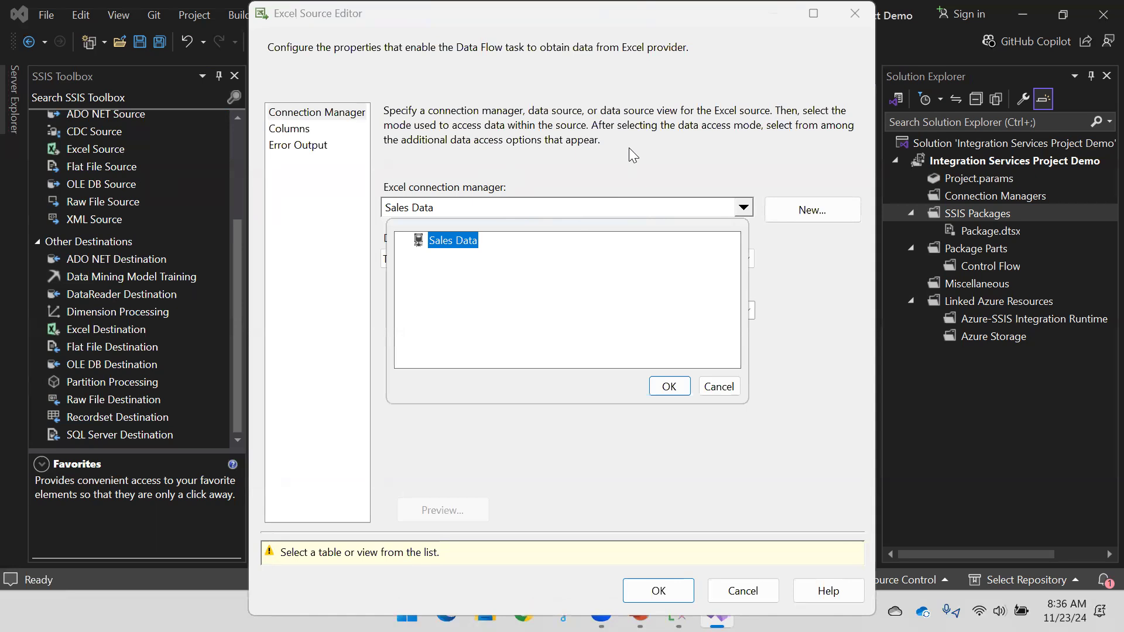
click(671, 388)
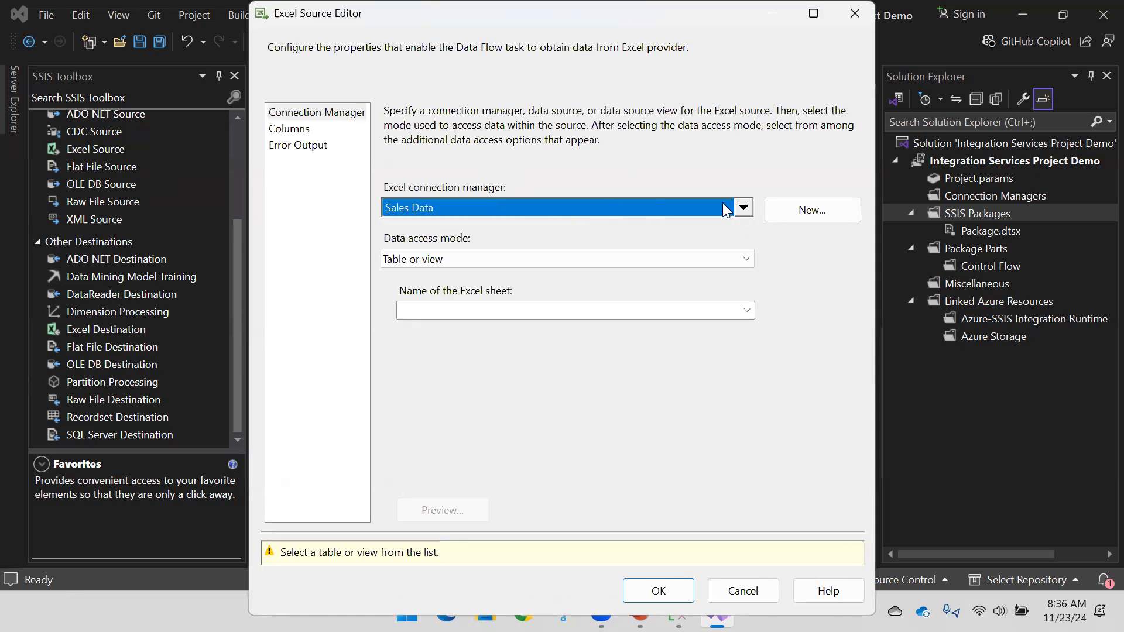
click(743, 208)
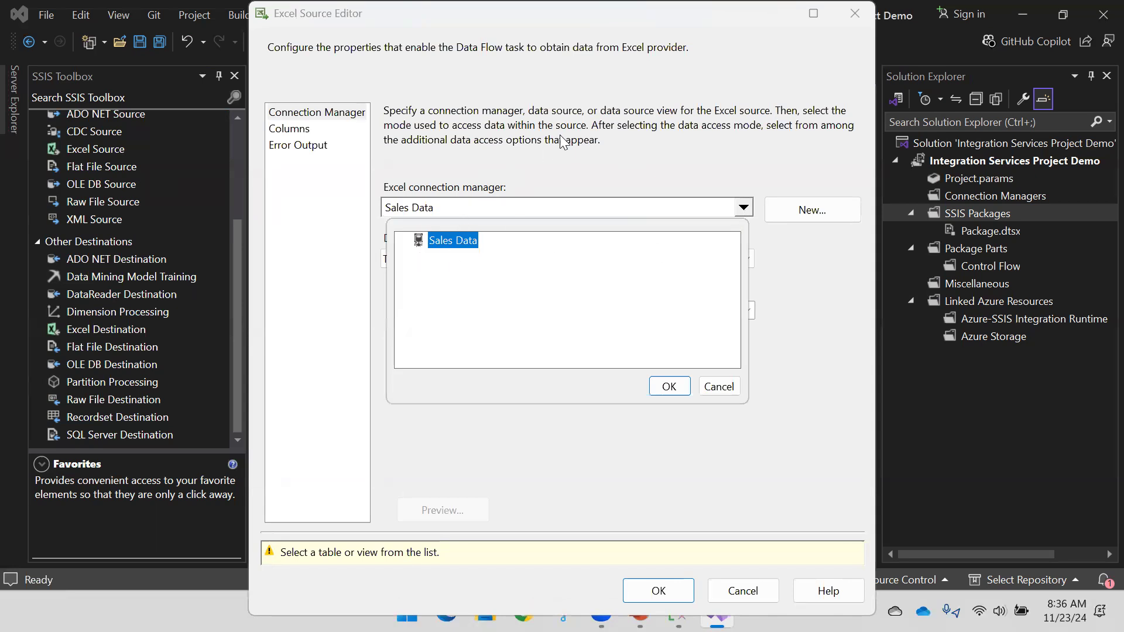
click(669, 386)
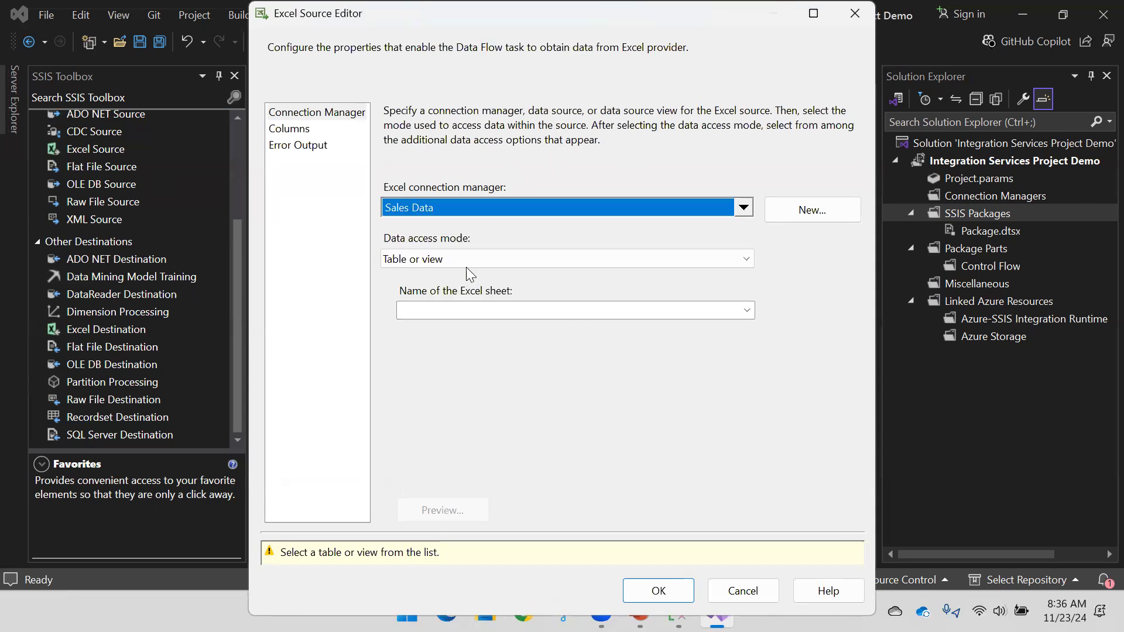
- Keep the Excel Source's data access mode as Table or view and choose the 'Sales report final$' sheet
click(458, 260)
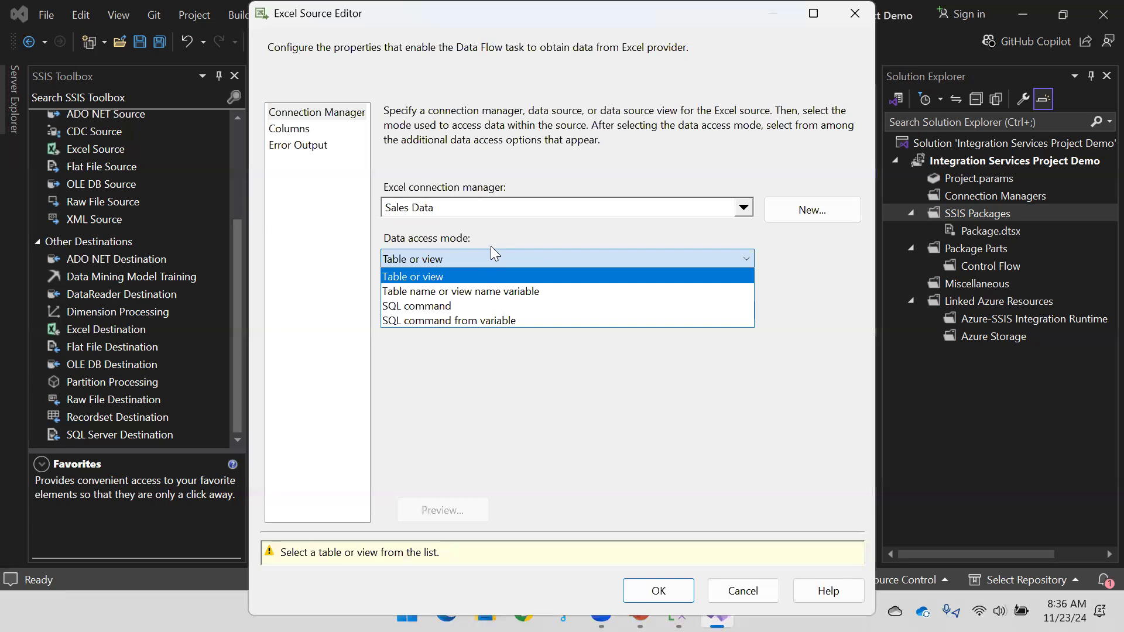
click(841, 263)
click(736, 311)
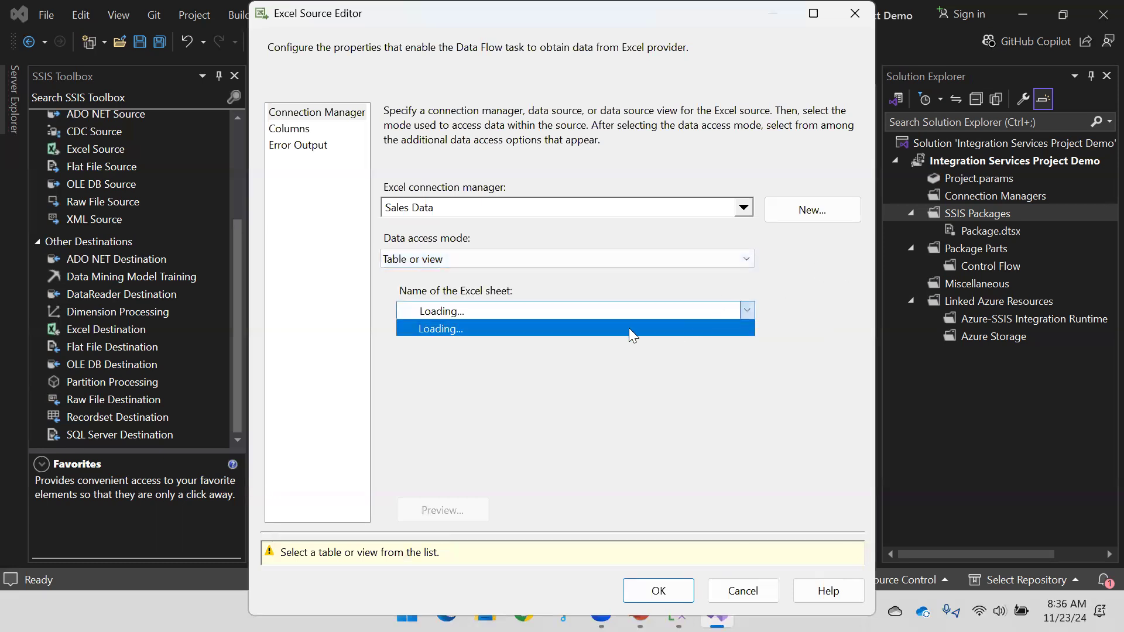
click(476, 332)
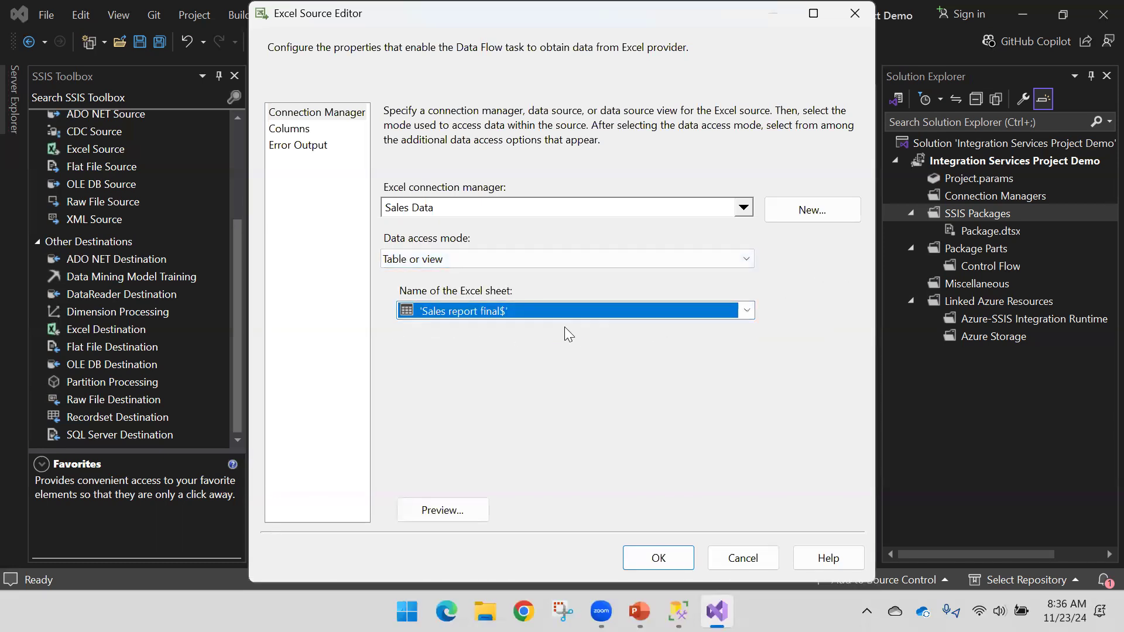
- Preview the selected sheet's data and accept the Excel Source settings
click(433, 518)
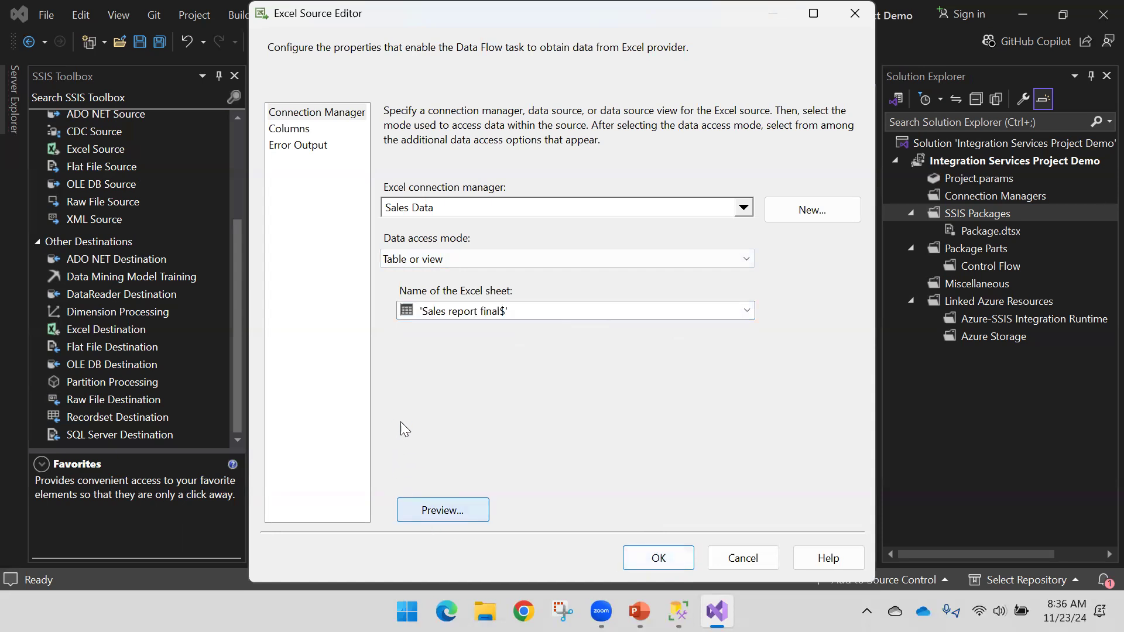
click(679, 468)
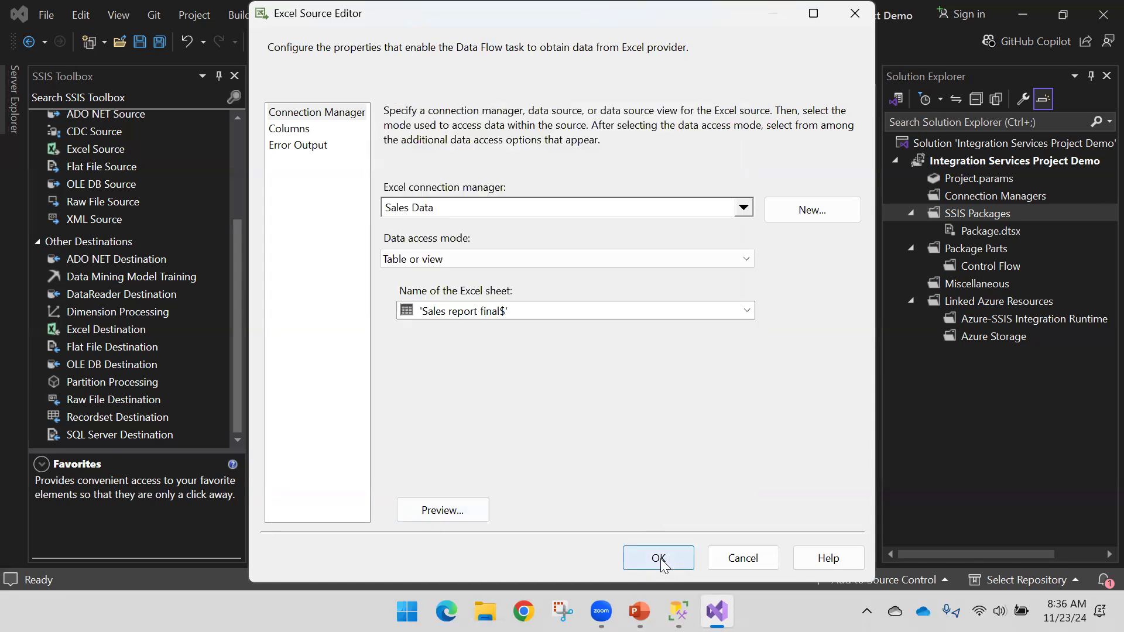
click(658, 559)
- Shift the Excel Source slightly left, move the OLE DB Destination up and to the right, and check the destination's error
drag(382, 227, 364, 229)
drag(442, 316, 494, 292)
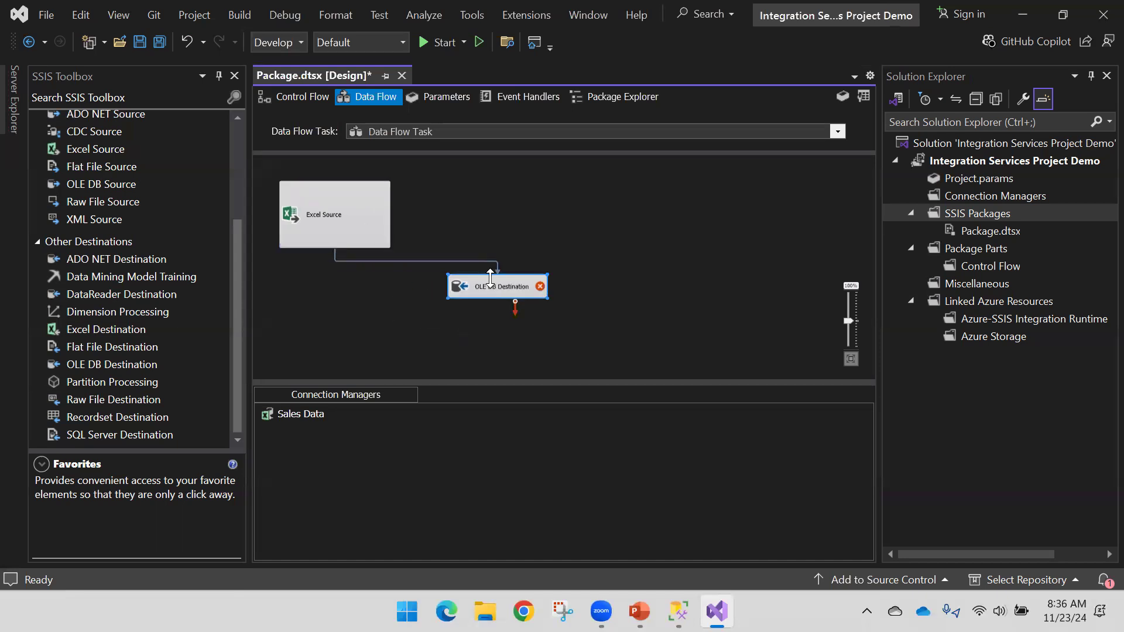
mouse_move(539, 292)
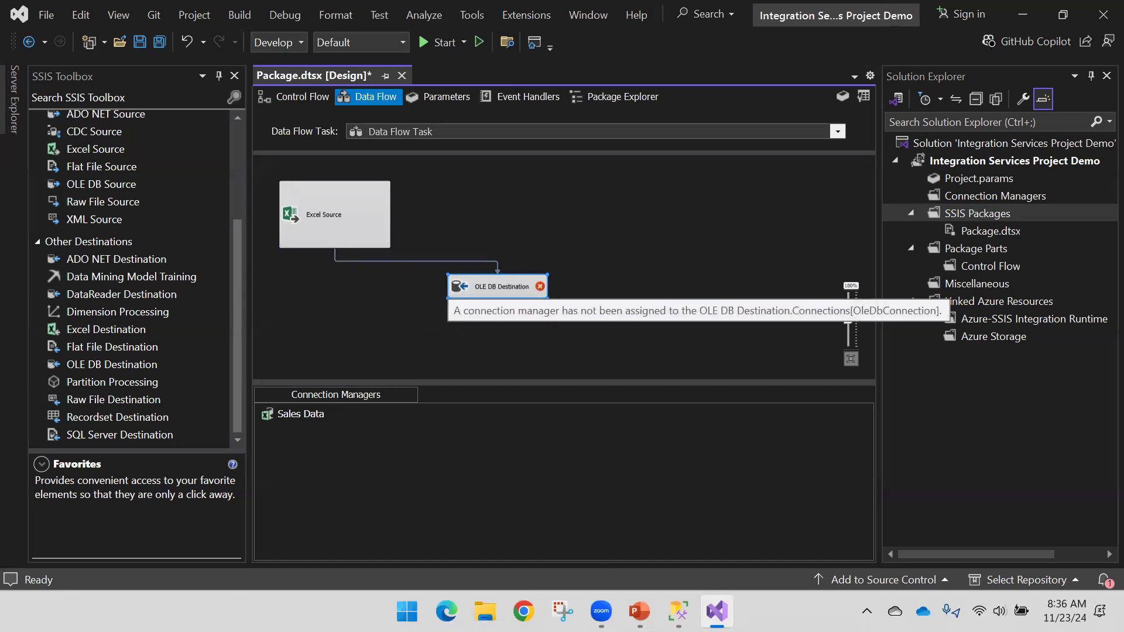
- Switch to the 1_SSIS Introduction presentation in PowerPoint and advance to the Control Flow tab slide
mouse_move(639, 611)
click(597, 536)
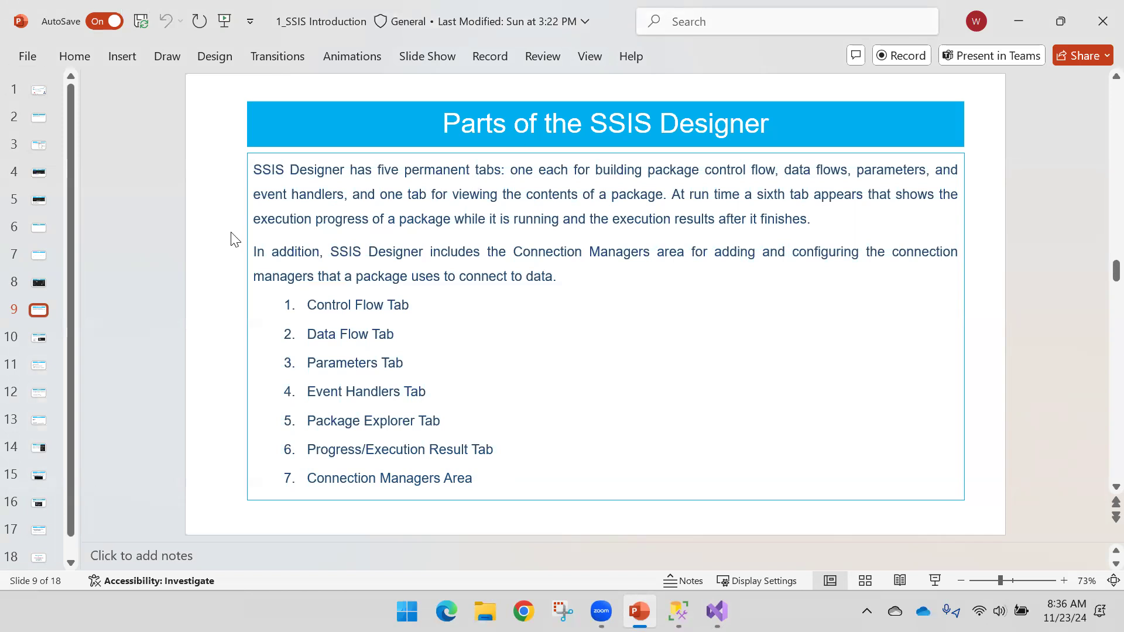
scroll(231, 239, down, 1)
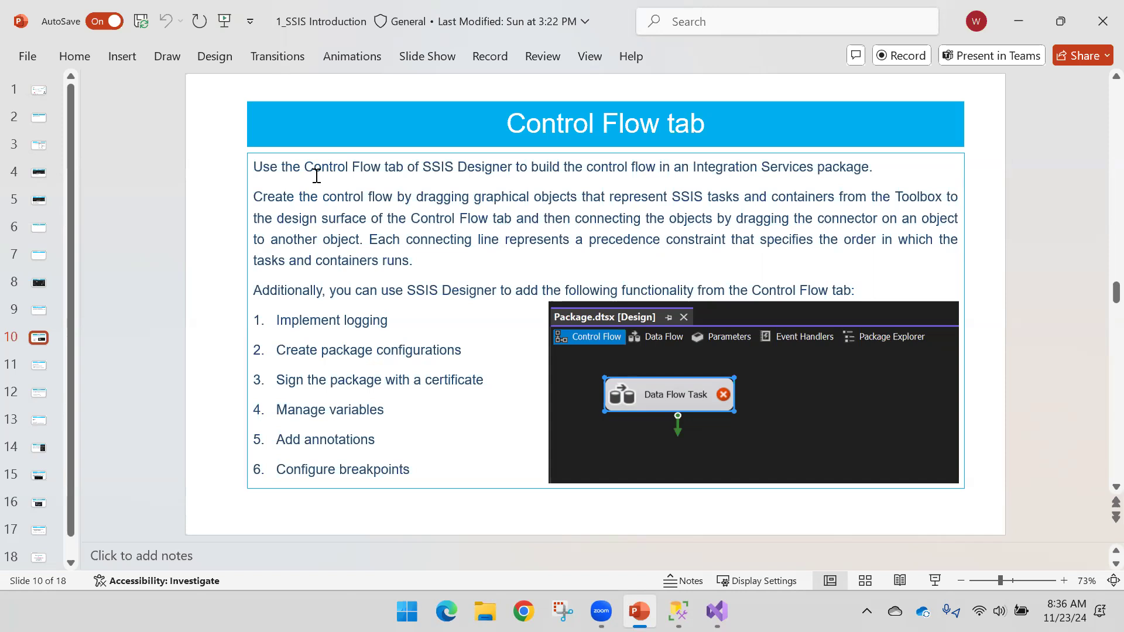
- Switch to Visual Studio, open the package's control flow, and examine the Common tasks available in the SSIS Toolbox
click(715, 610)
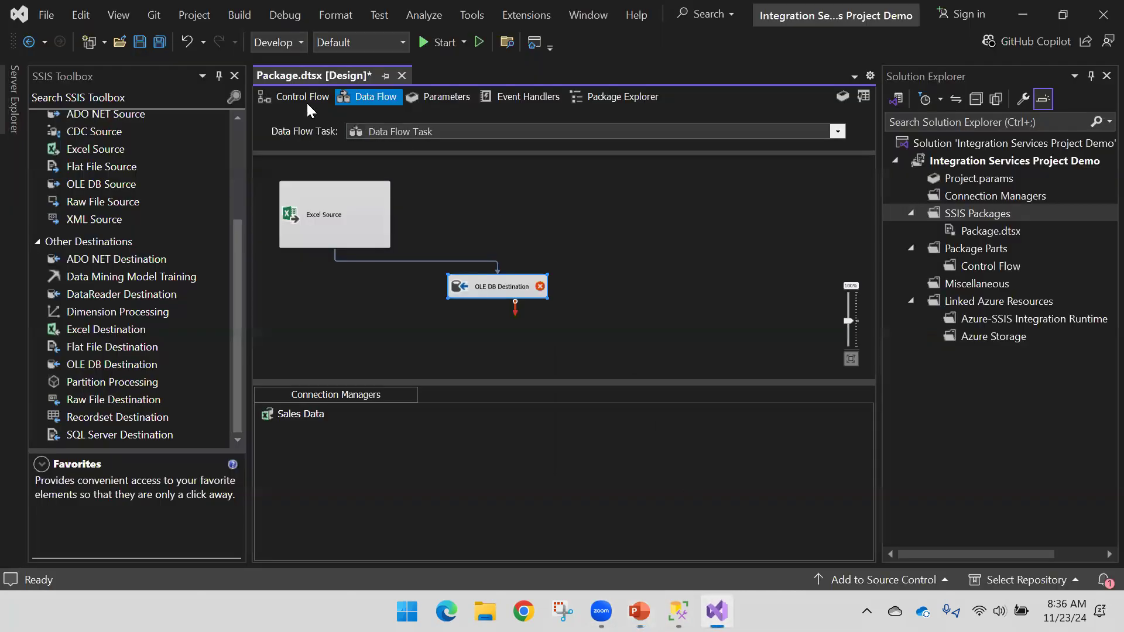
click(303, 97)
scroll(94, 246, up, 4)
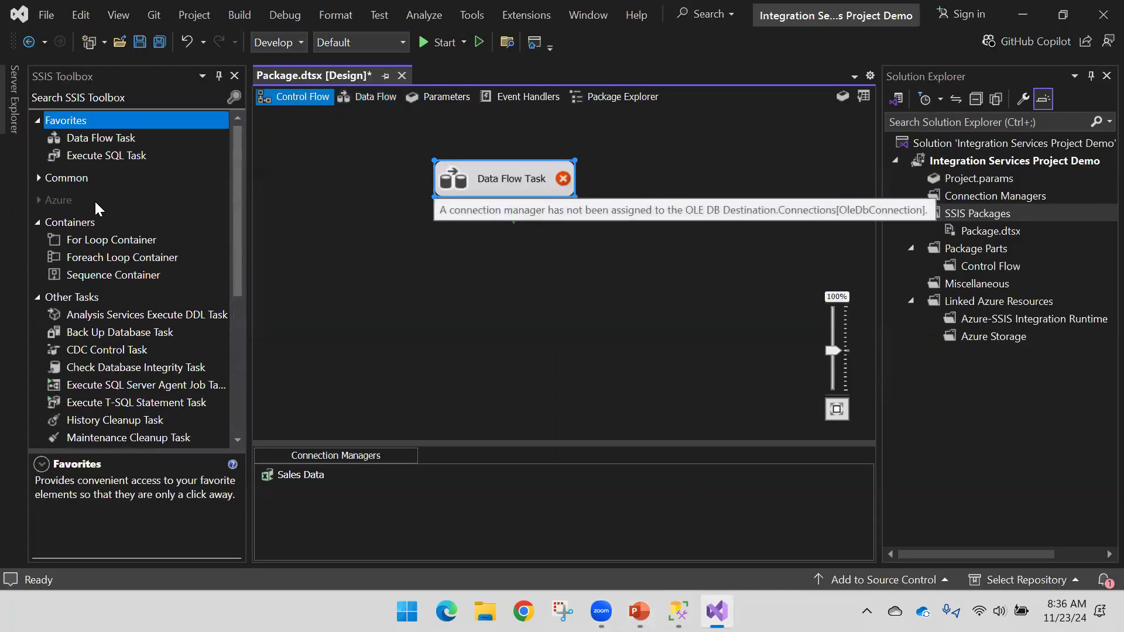
click(38, 297)
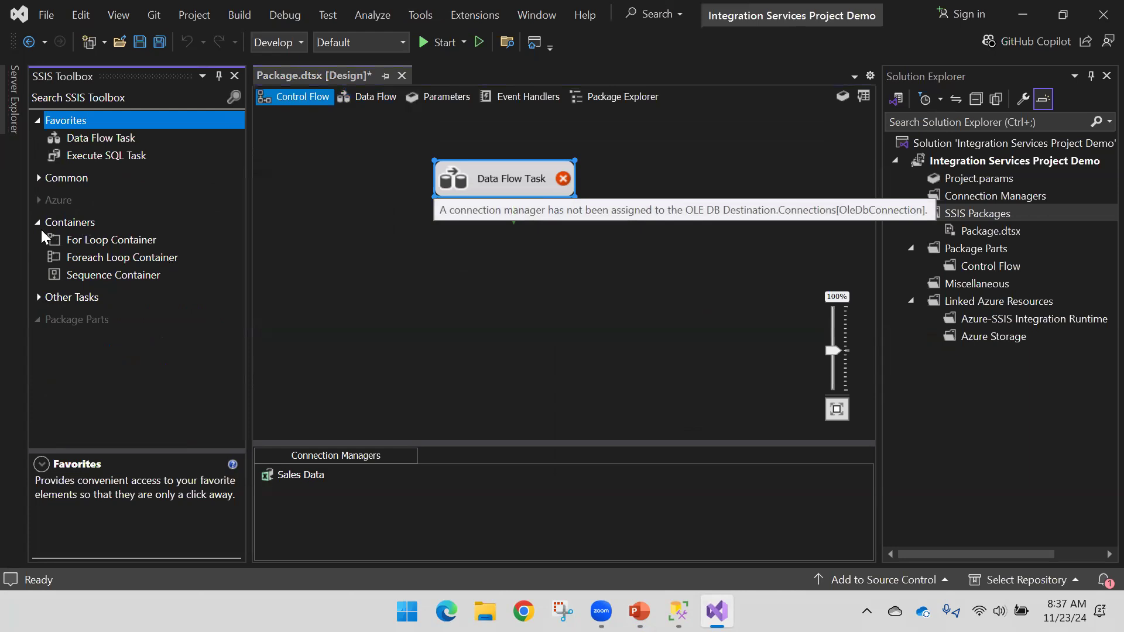
click(37, 181)
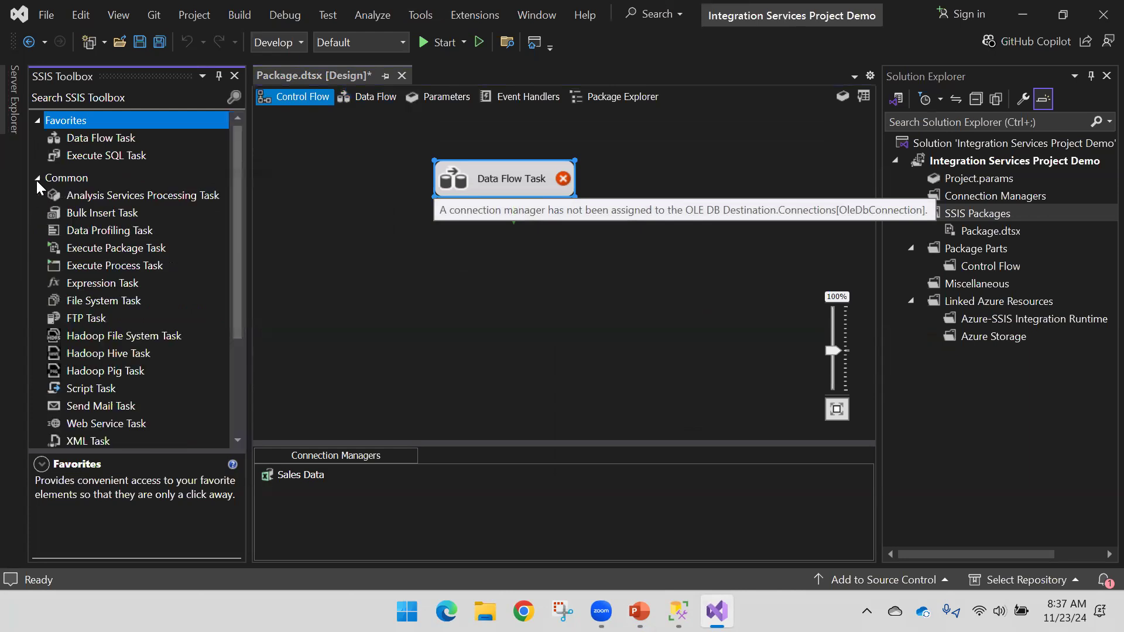
scroll(105, 281, down, 3)
scroll(125, 305, up, 3)
scroll(105, 317, down, 2)
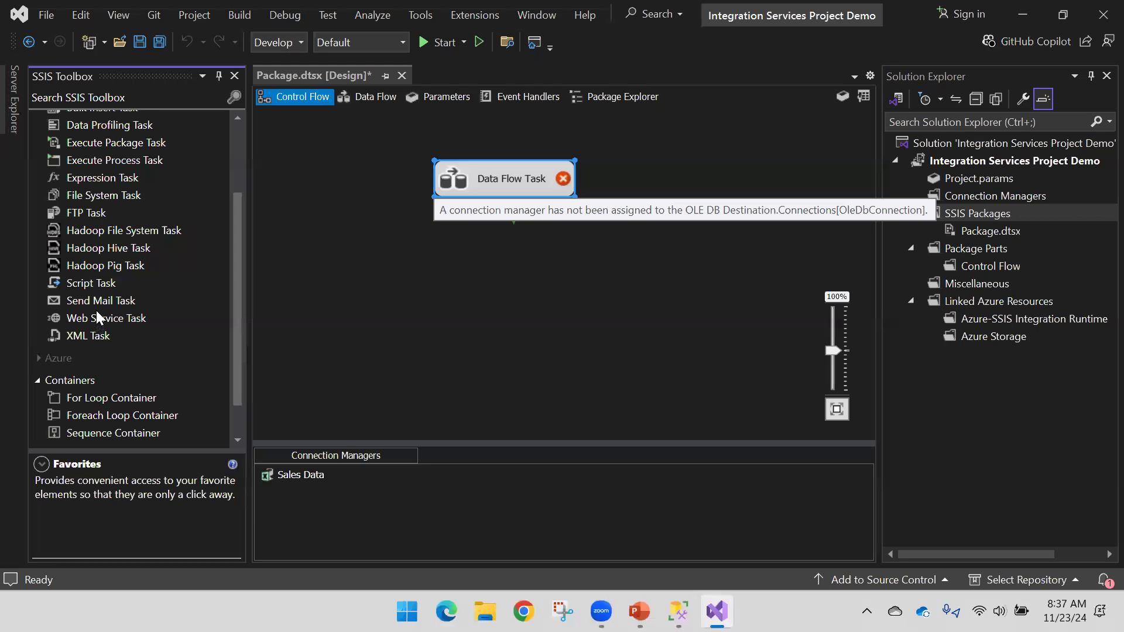
scroll(97, 316, up, 2)
click(37, 178)
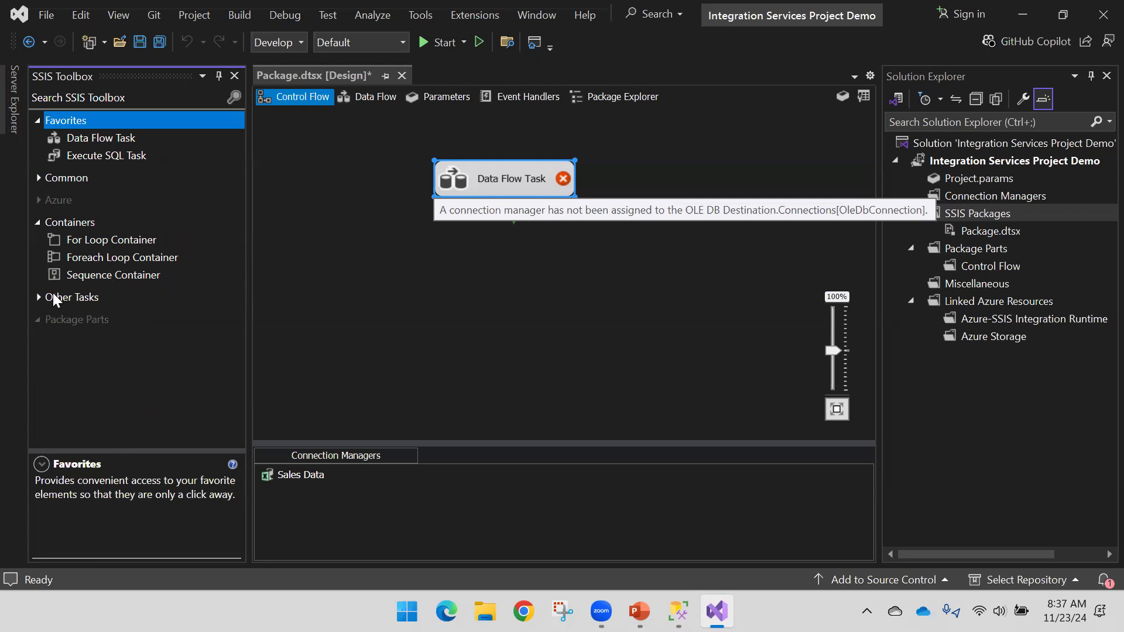
- Examine the Other Tasks group in the SSIS Toolbox, collapse it, and return to the Control Flow tab slide in PowerPoint
click(38, 297)
scroll(120, 246, down, 4)
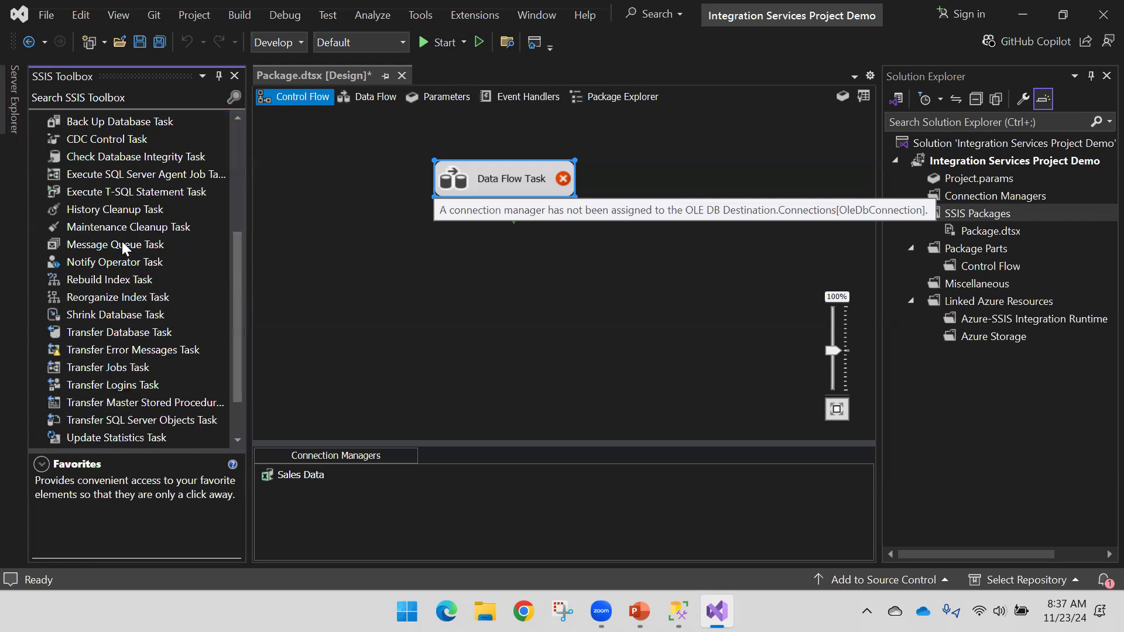
scroll(121, 244, up, 2)
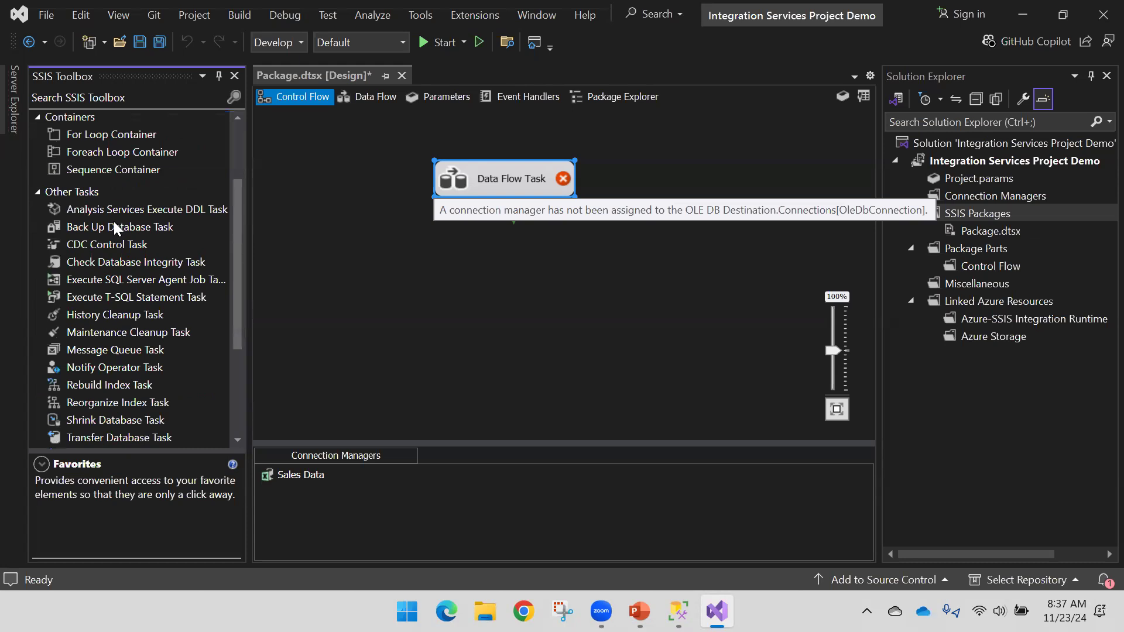
scroll(114, 222, down, 3)
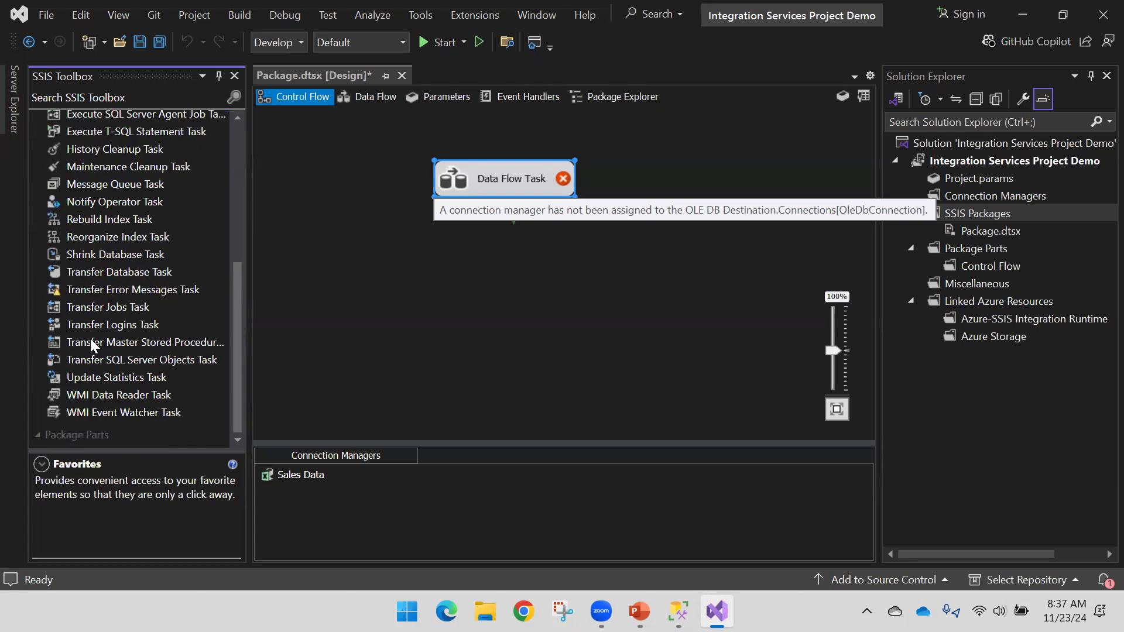
scroll(97, 236, up, 4)
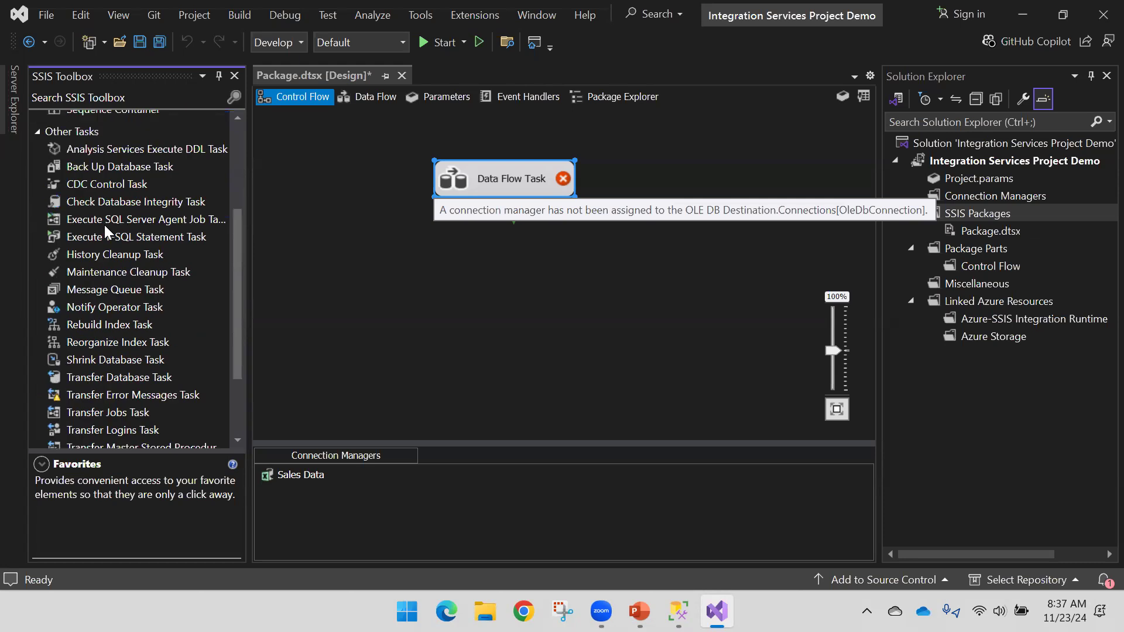
click(39, 236)
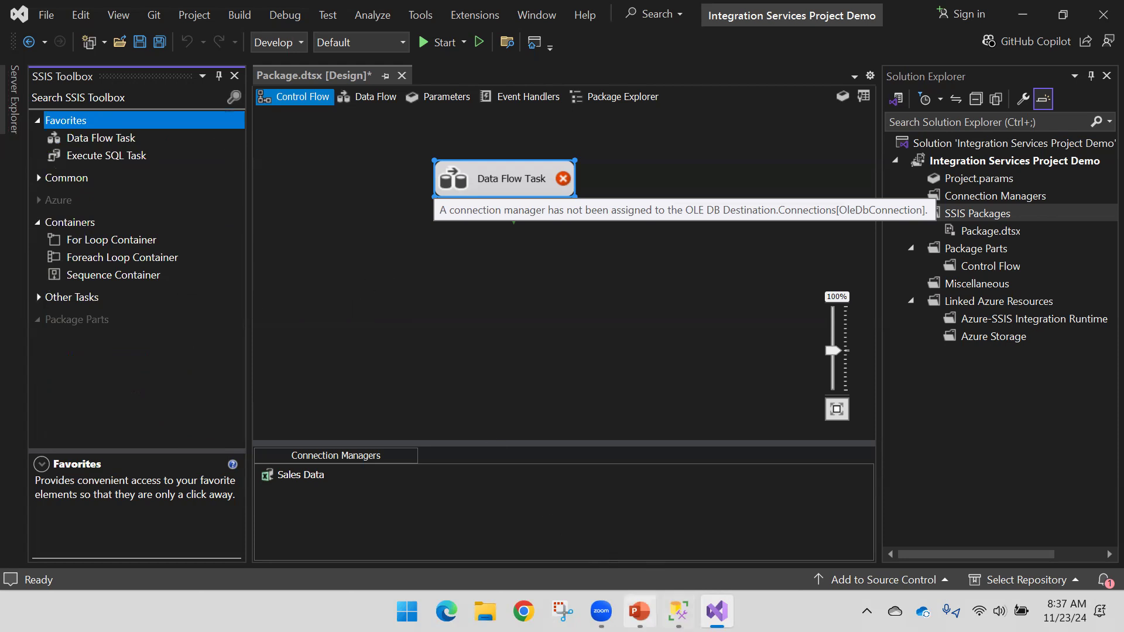
mouse_move(640, 611)
click(608, 520)
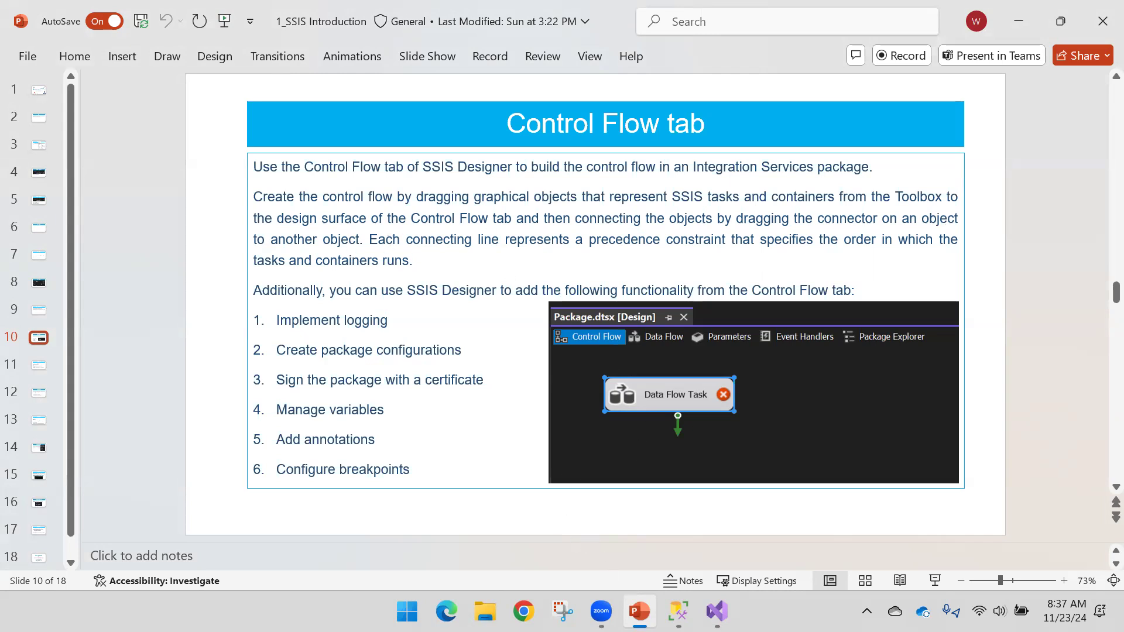
- Back in Visual Studio, add an Execute SQL Task below the Data Flow Task and connect the Data Flow Task to it
click(719, 594)
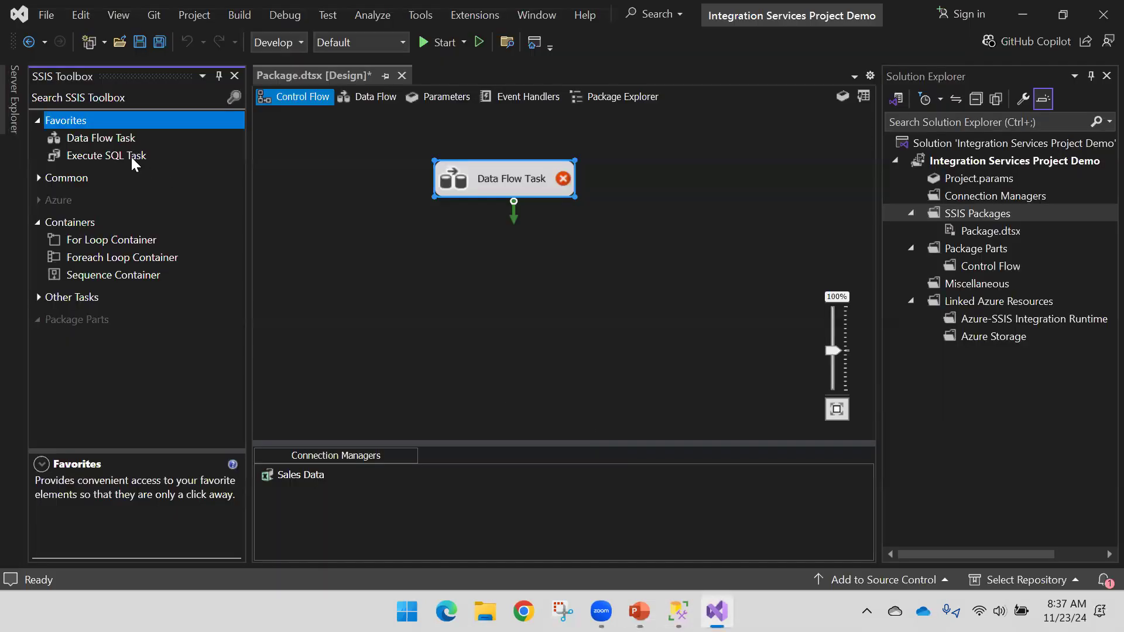
drag(134, 156, 499, 293)
click(501, 202)
drag(513, 214, 585, 283)
- Add a For Loop Container below the Execute SQL Task, connect the task to it, and switch to the PowerPoint slide
drag(143, 241, 540, 356)
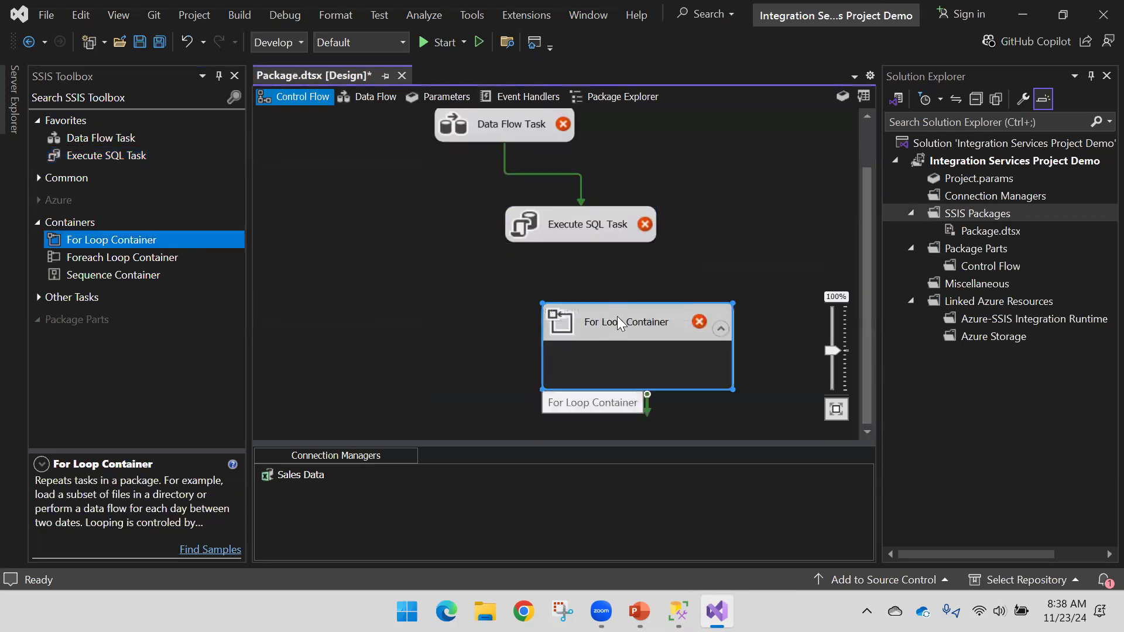
click(591, 237)
drag(590, 269, 635, 319)
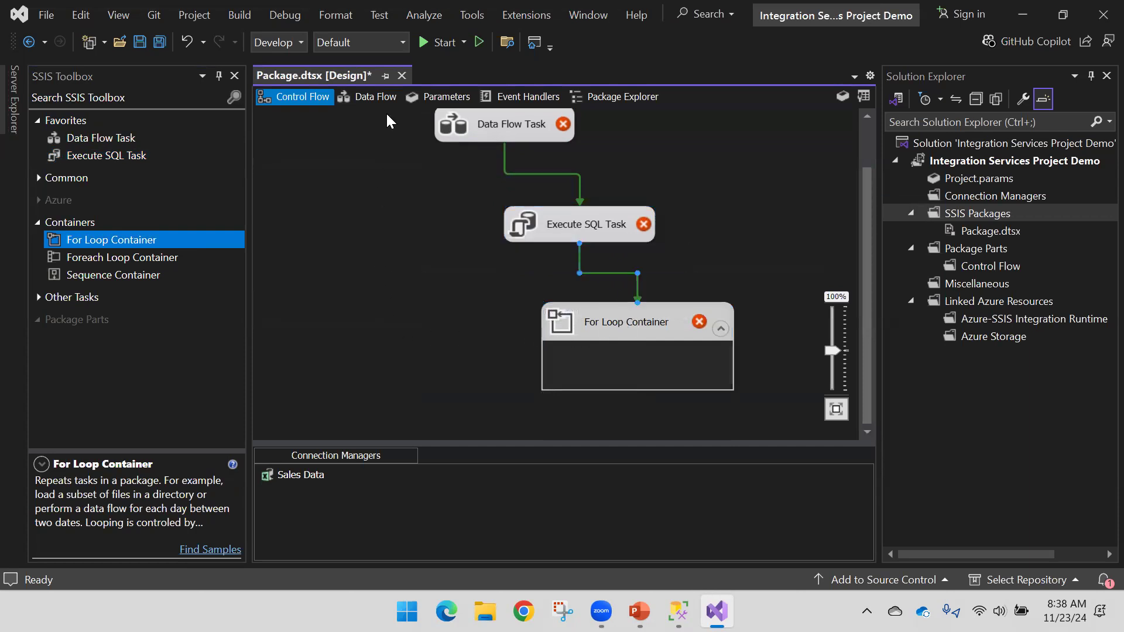
mouse_move(640, 611)
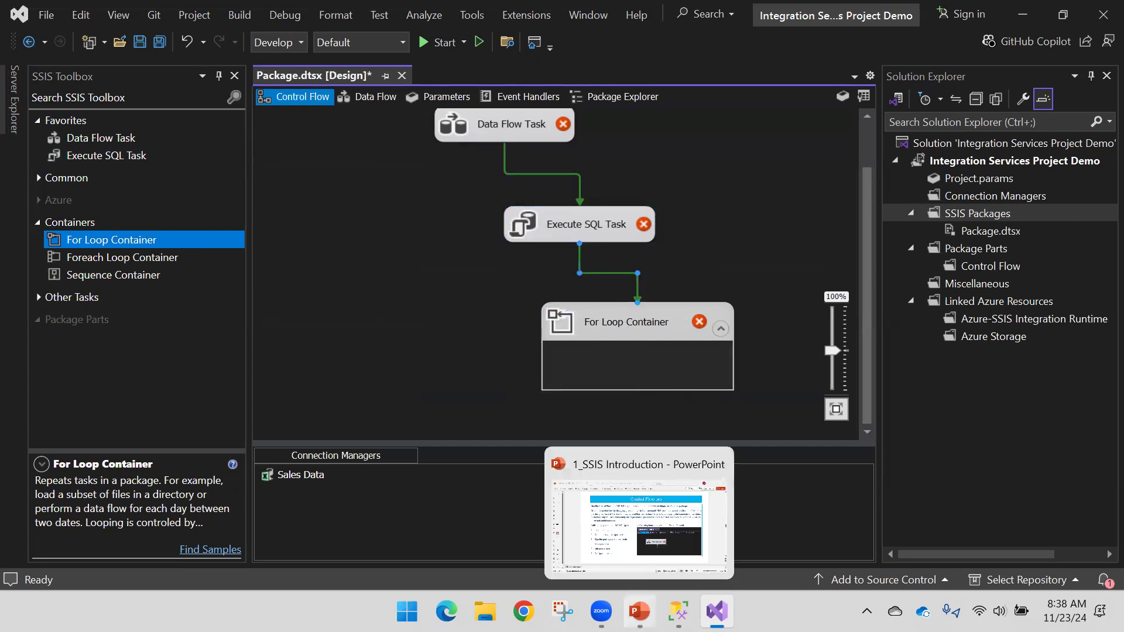
click(631, 542)
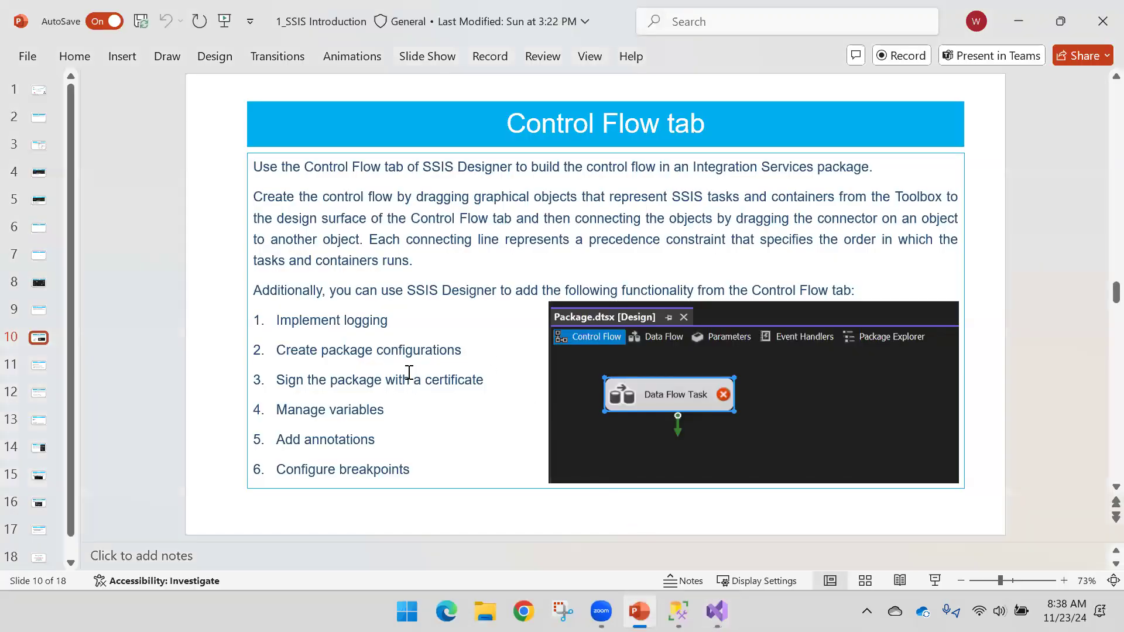
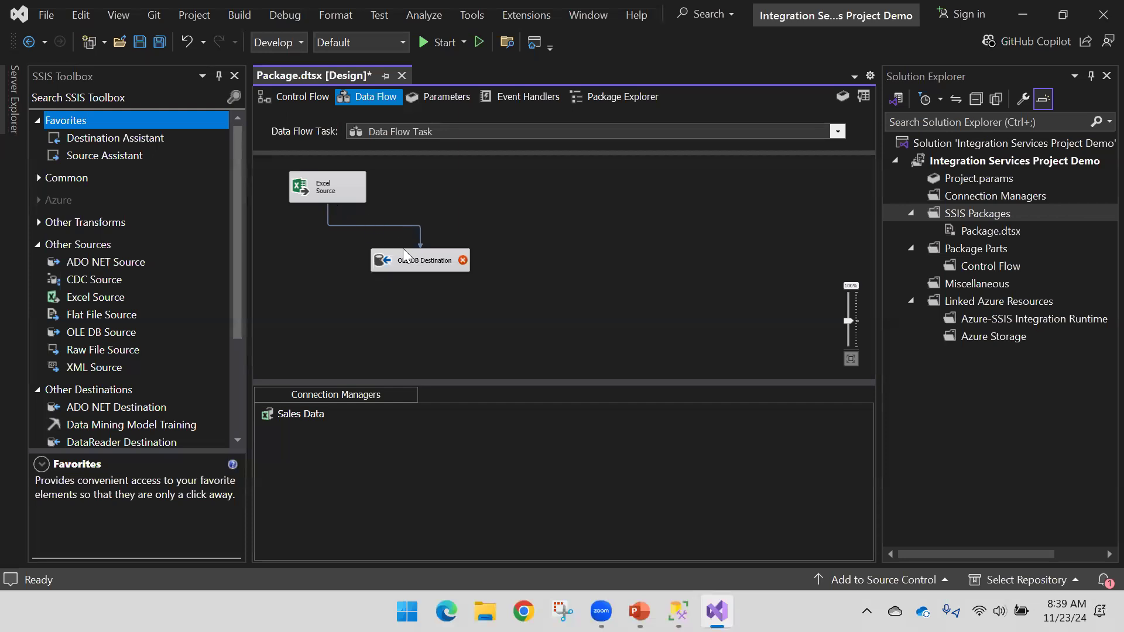
- Move the OLE DB Destination further down and to the right, and delete the path linking the Excel Source to it
click(355, 193)
drag(430, 275, 460, 320)
click(412, 250)
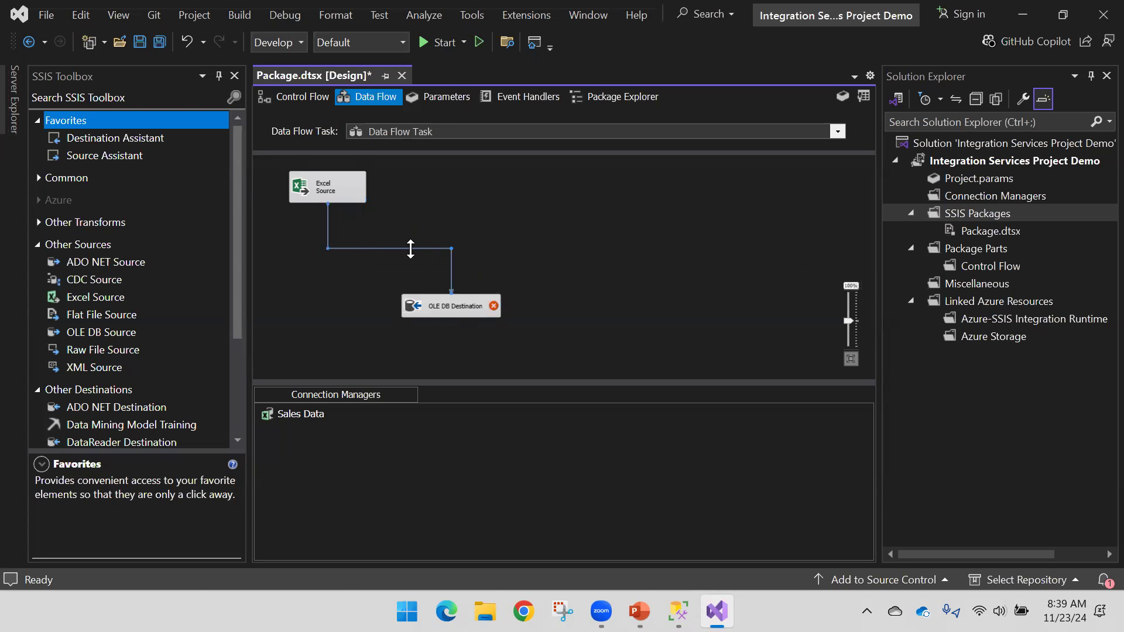
key(Delete)
- Insert an Unpivot transformation linking the Excel Source to the OLE DB Destination, and move the destination further right
click(36, 244)
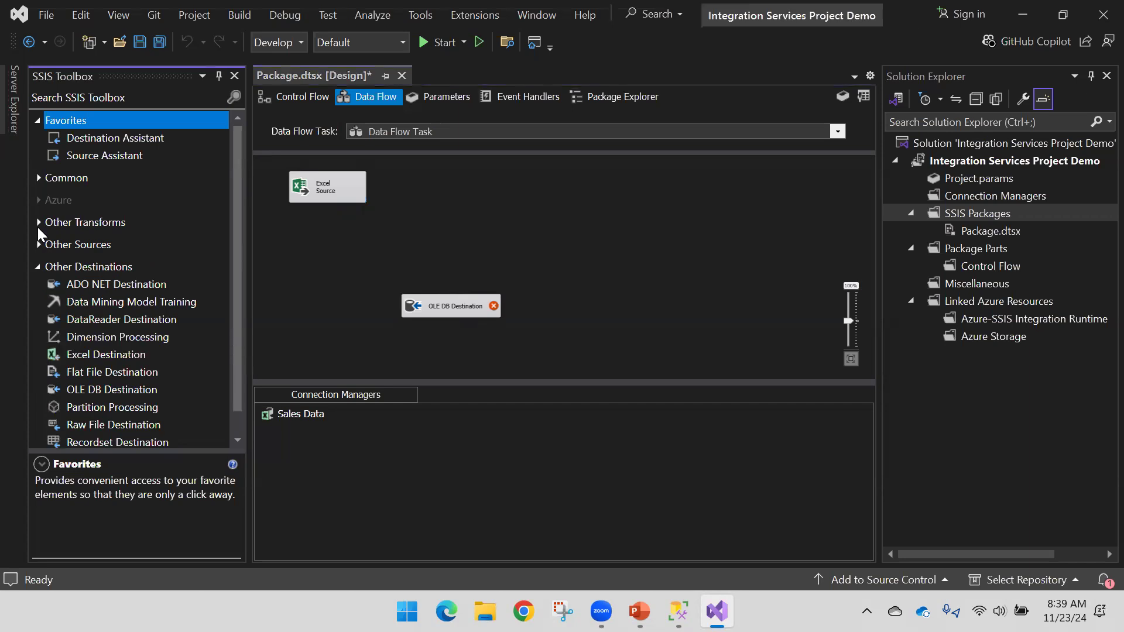
click(38, 226)
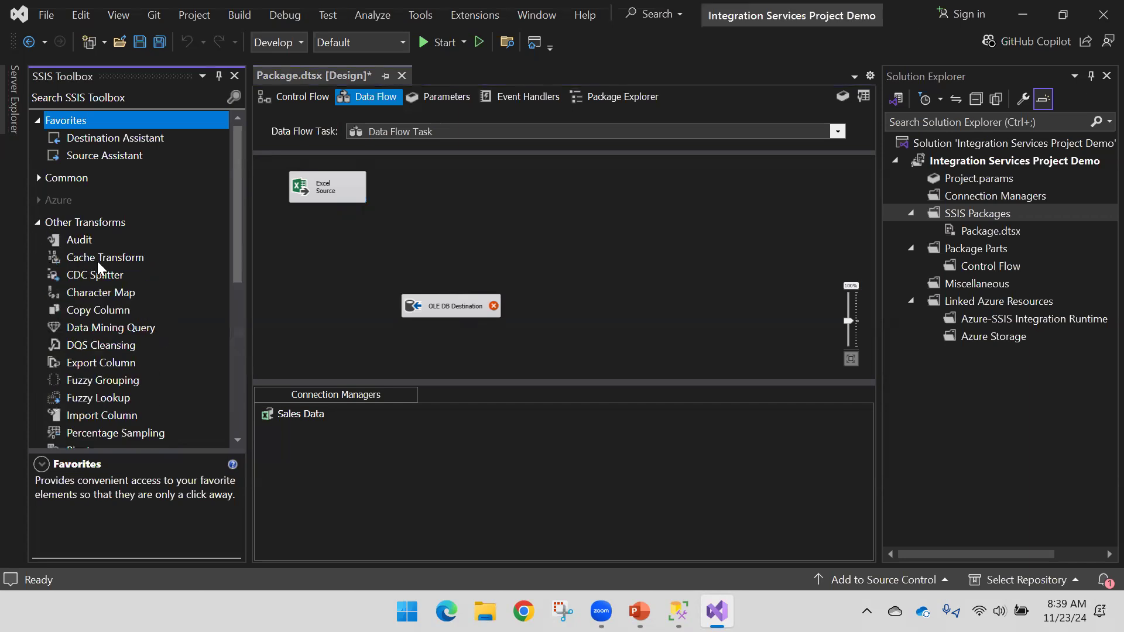
scroll(98, 261, down, 2)
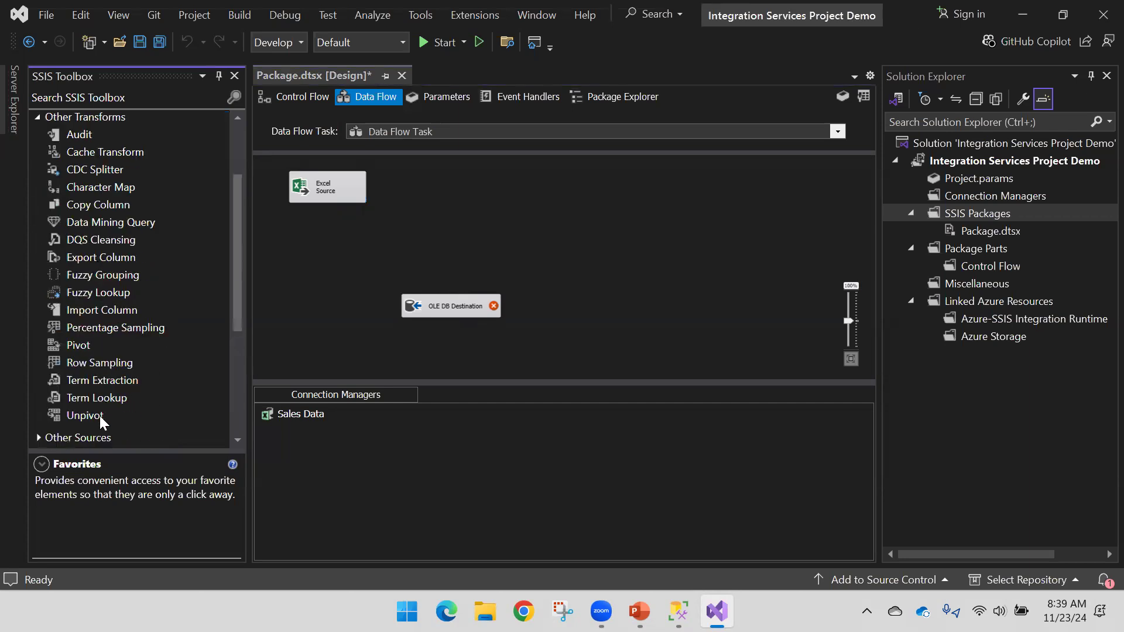
drag(99, 416, 433, 268)
click(349, 197)
drag(327, 208, 433, 295)
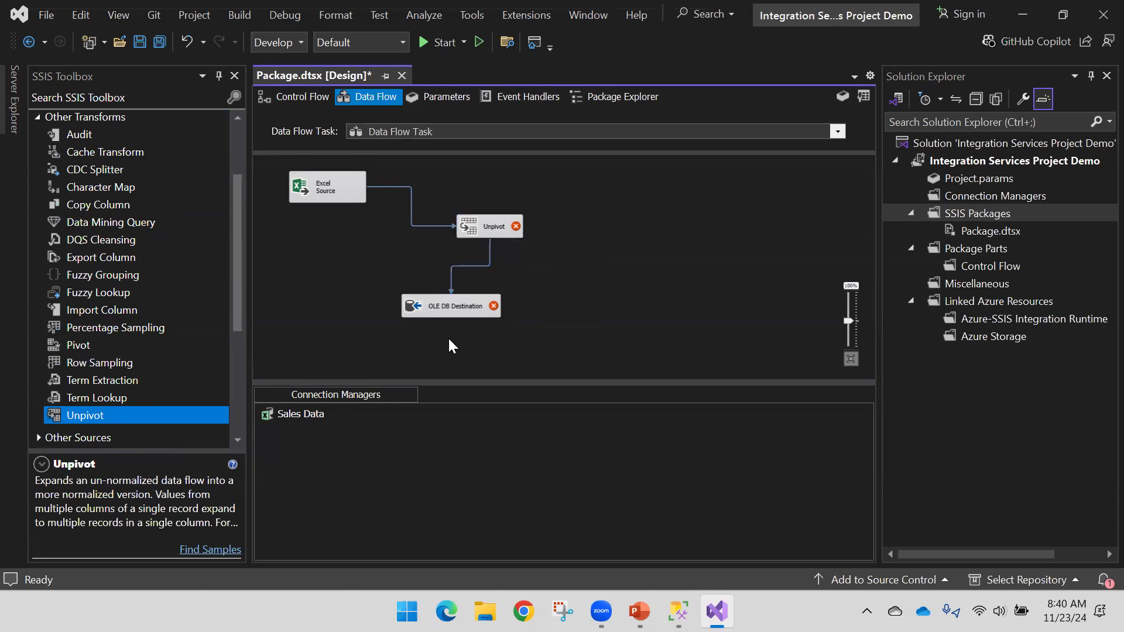
drag(466, 306, 643, 313)
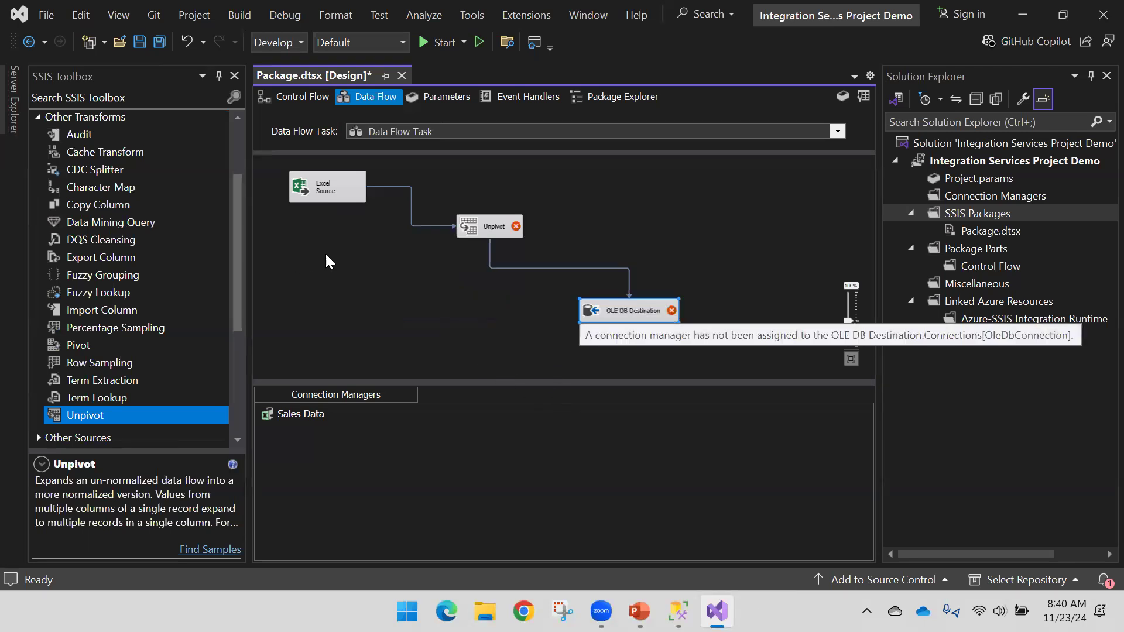
- Read the Data Flow tab slide in PowerPoint, then view the options offered on the data flow design surface in Visual Studio
mouse_move(639, 611)
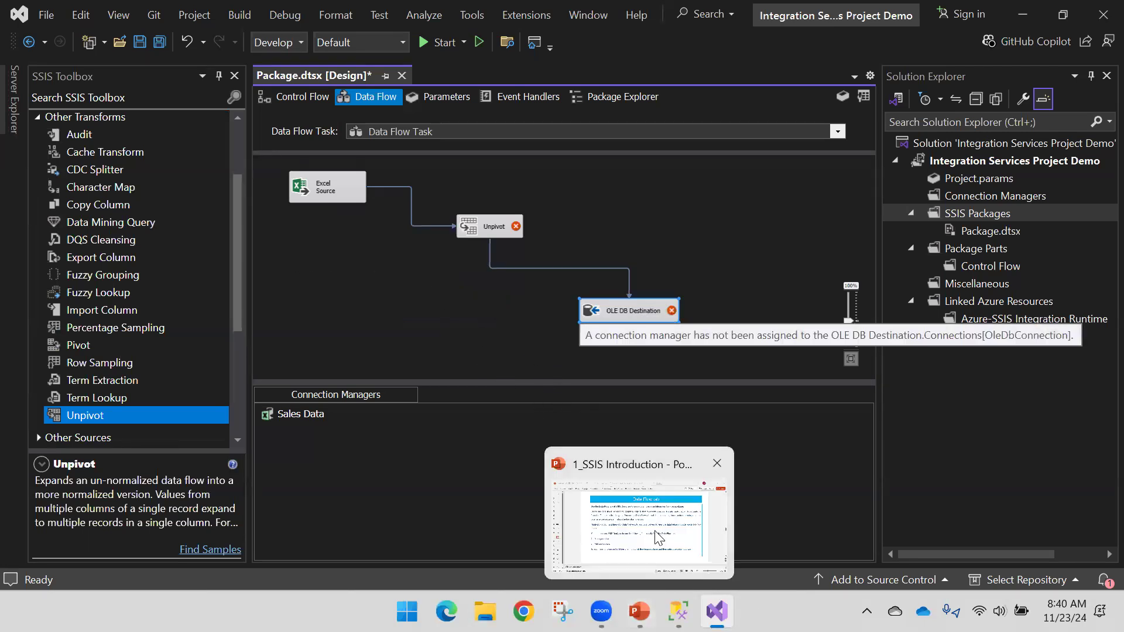
click(636, 510)
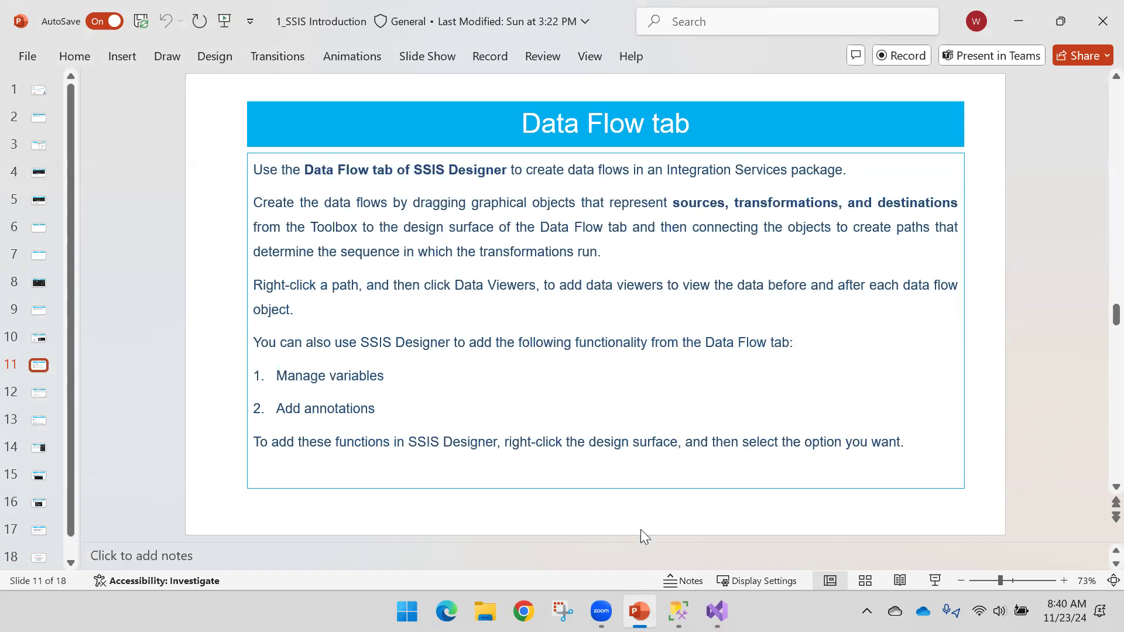
mouse_move(717, 611)
key(alt+Tab)
click(414, 229)
right_click(414, 234)
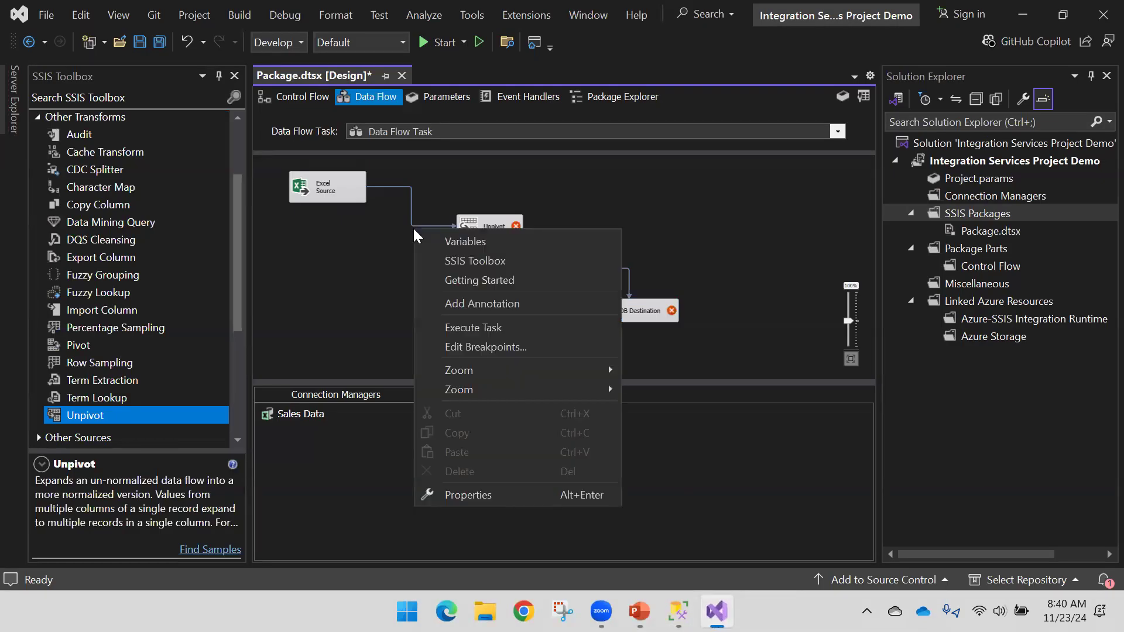
click(662, 242)
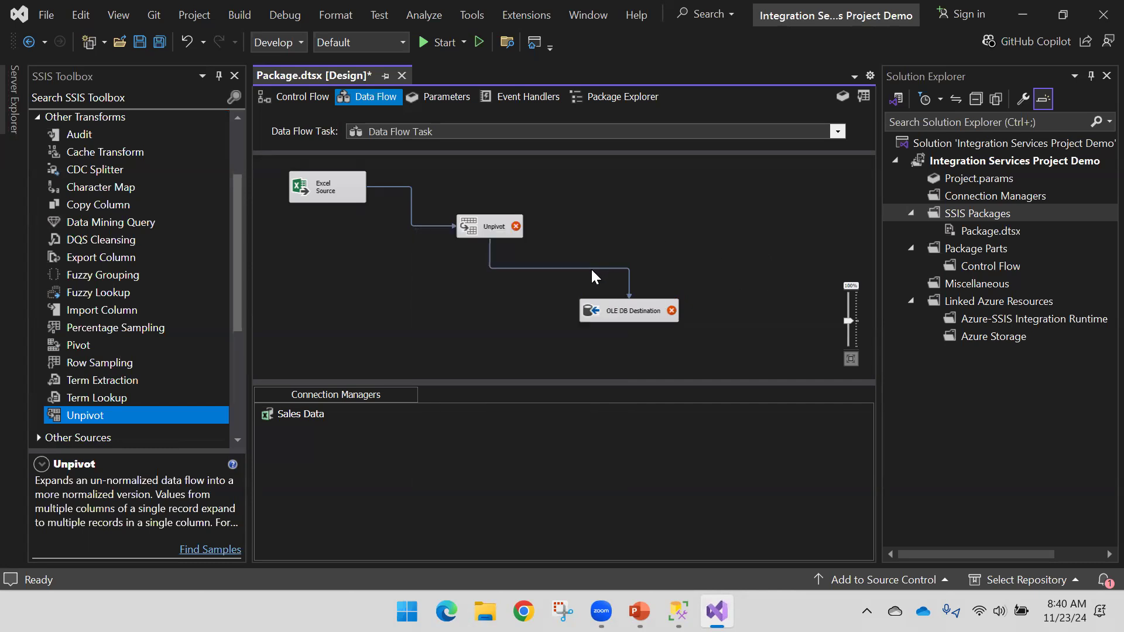
- Enable the data viewer on the path between the Unpivot transformation and the OLE DB Destination
click(536, 268)
right_click(540, 268)
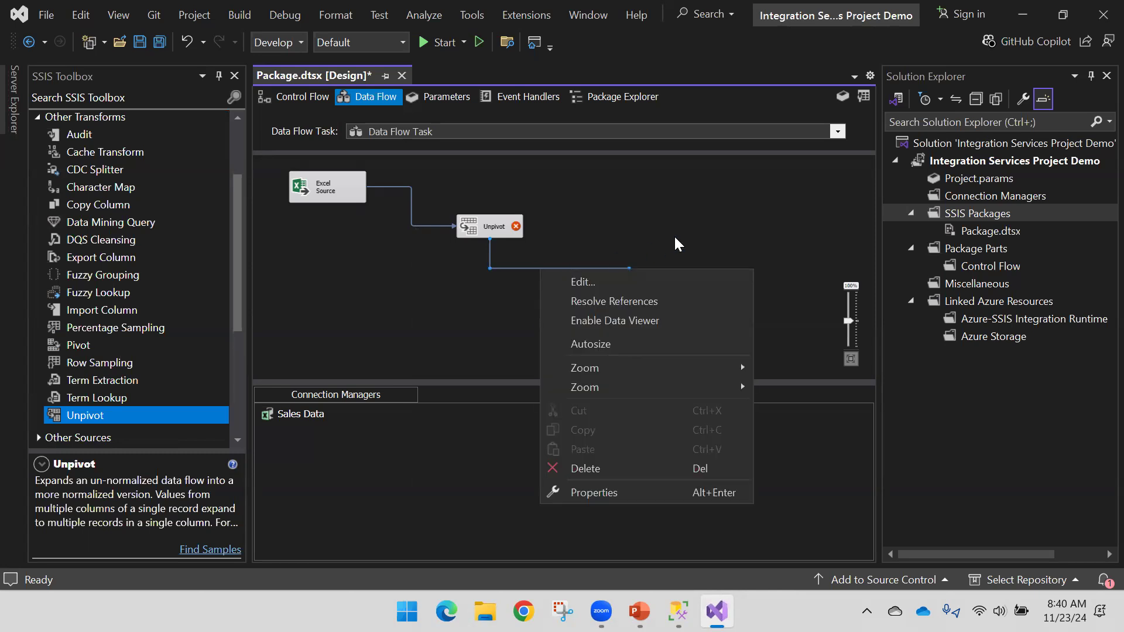
click(635, 244)
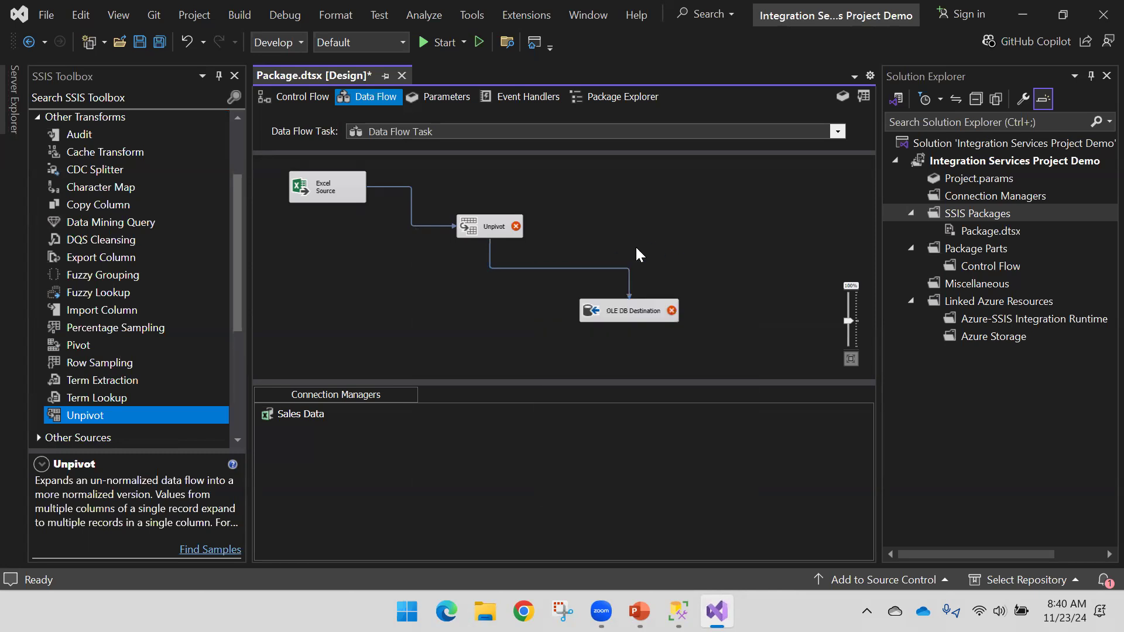
right_click(573, 268)
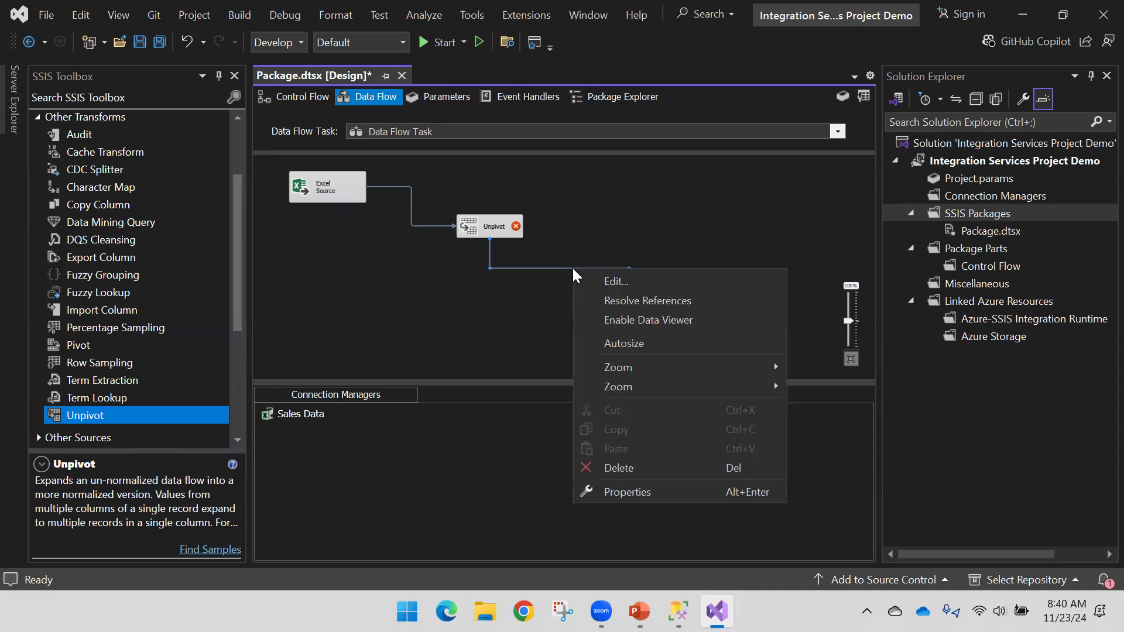
click(619, 319)
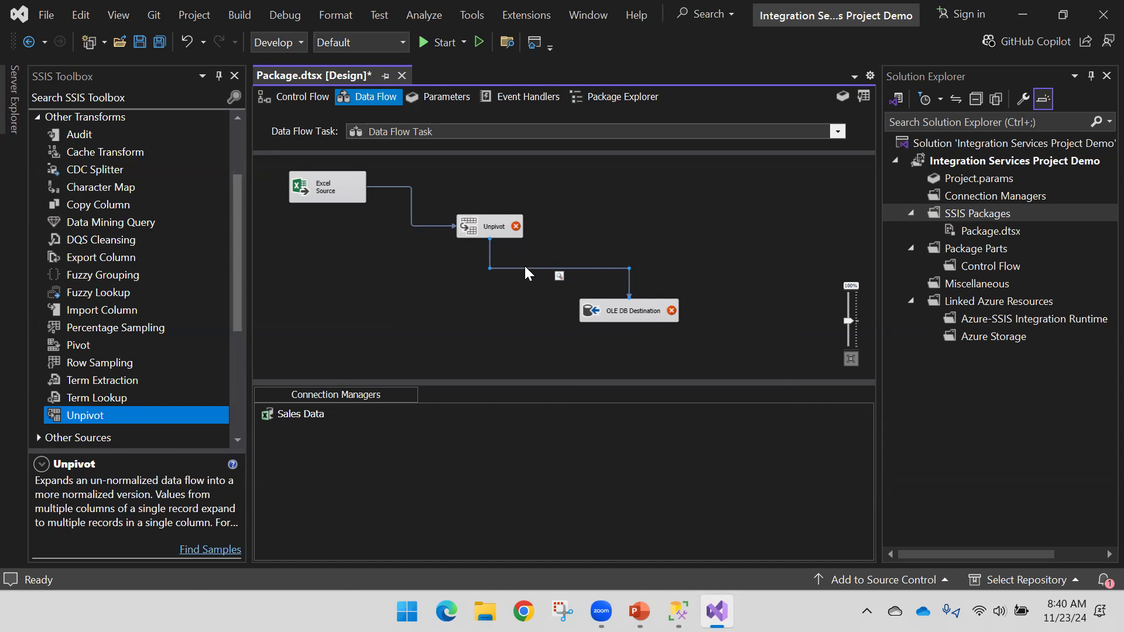
mouse_move(639, 611)
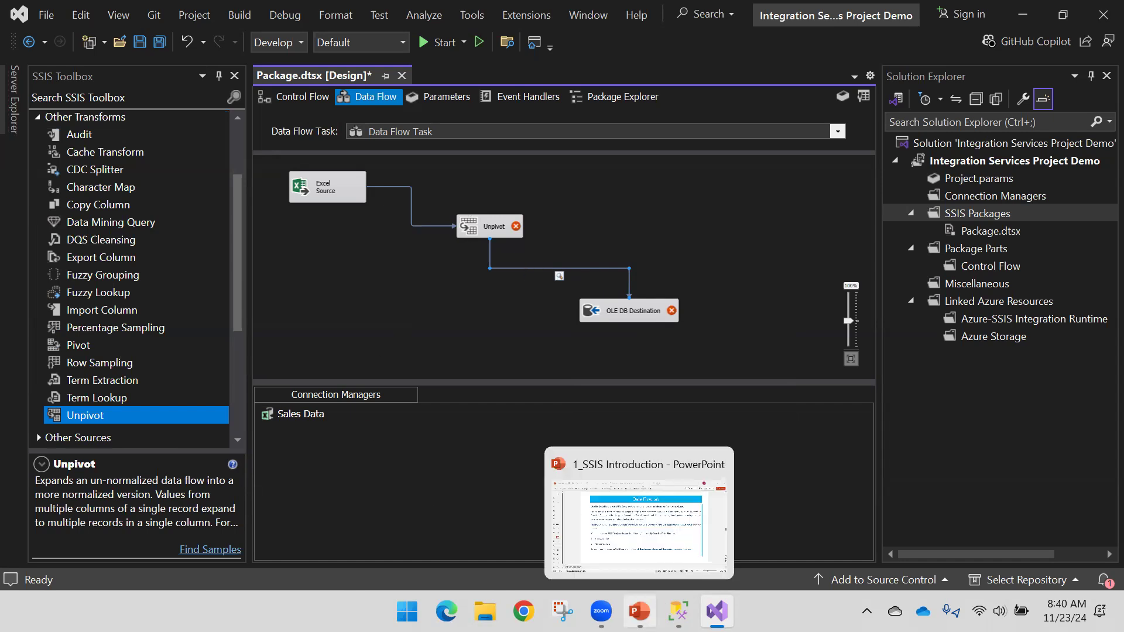
- Read the Data Flow tab slide in PowerPoint, then view the options offered for the Unpivot transformation in Visual Studio
click(657, 530)
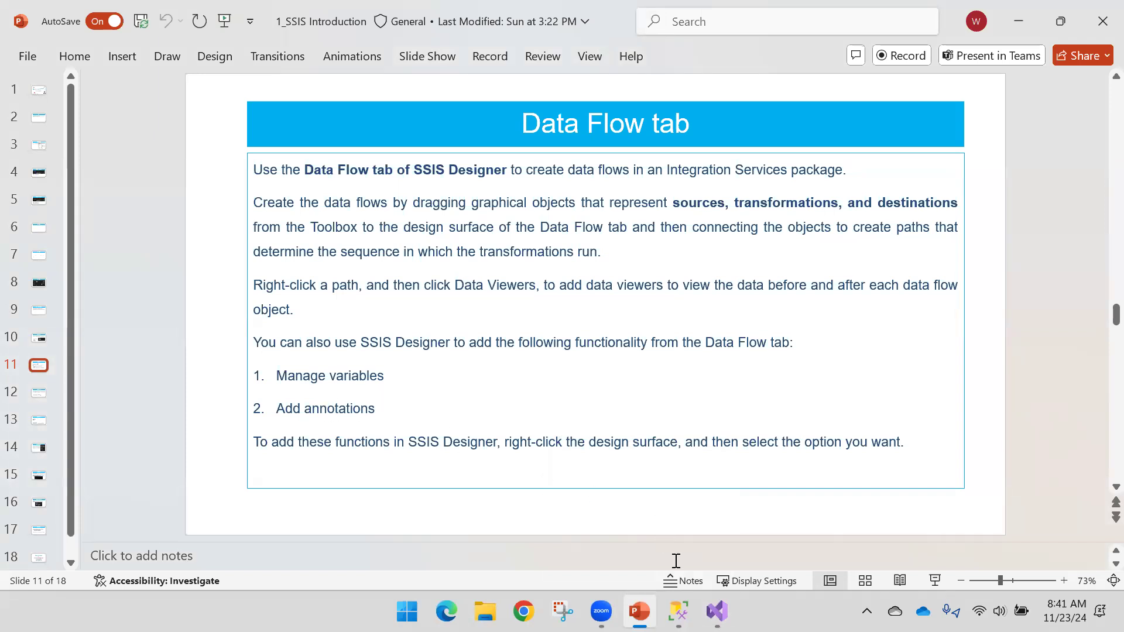
click(658, 515)
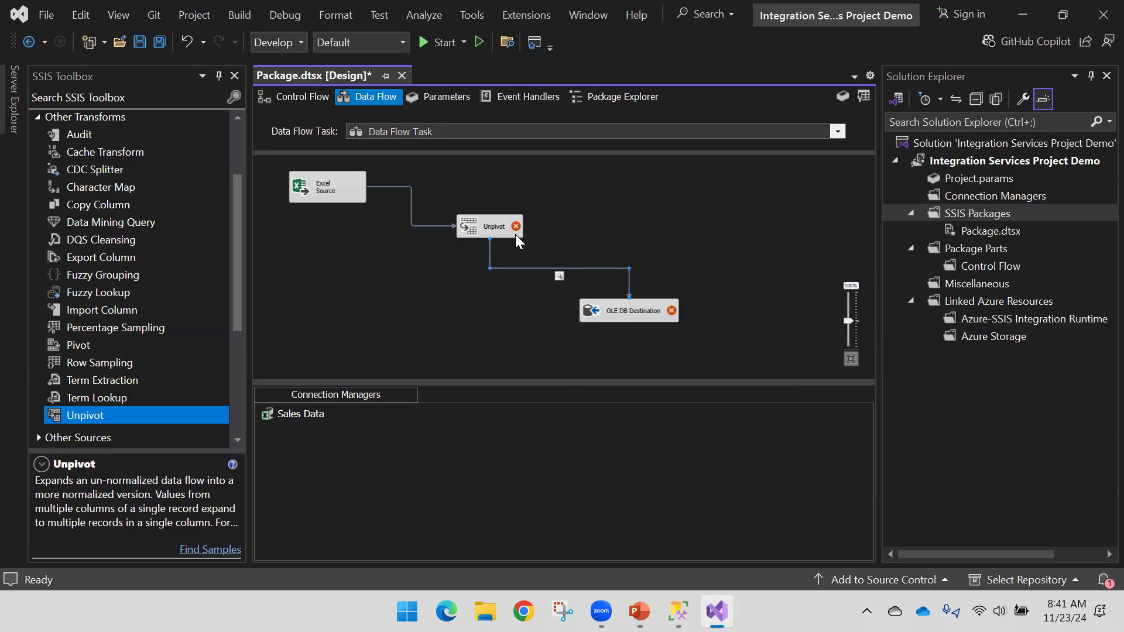
right_click(487, 227)
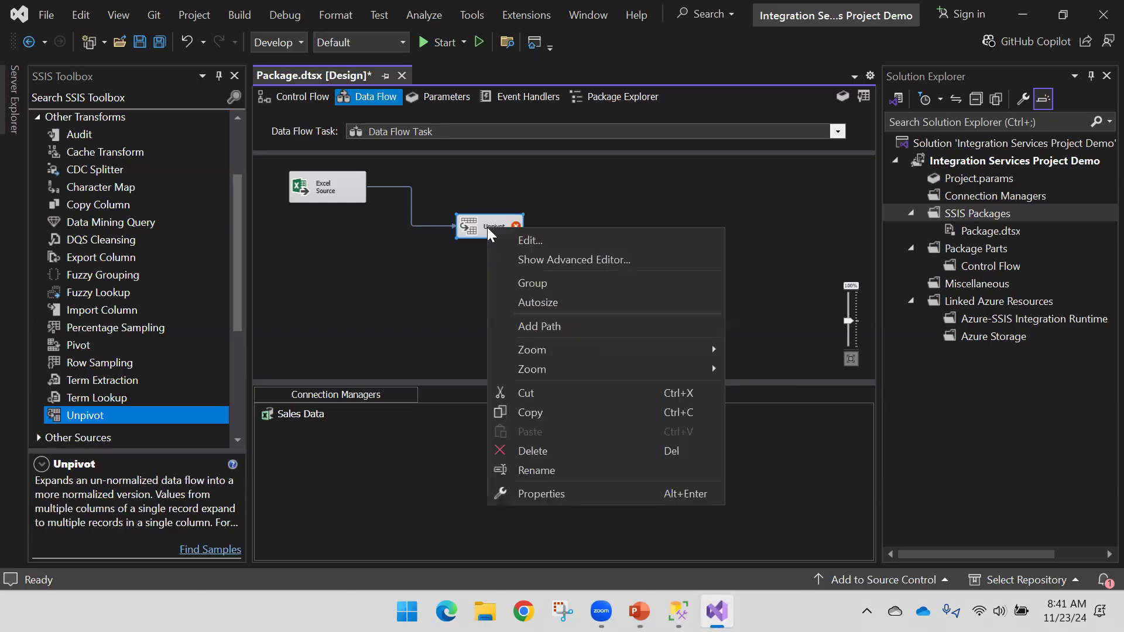
click(761, 224)
- Add the annotation "This is data flow for demo" to the data flow design surface and delete it
right_click(556, 223)
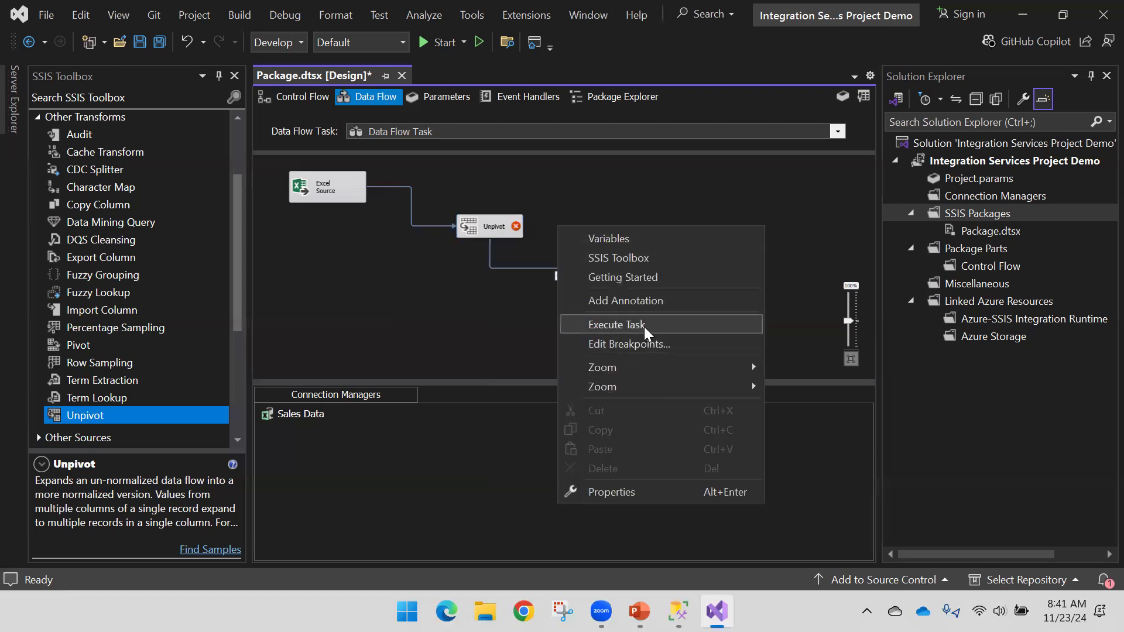
click(652, 302)
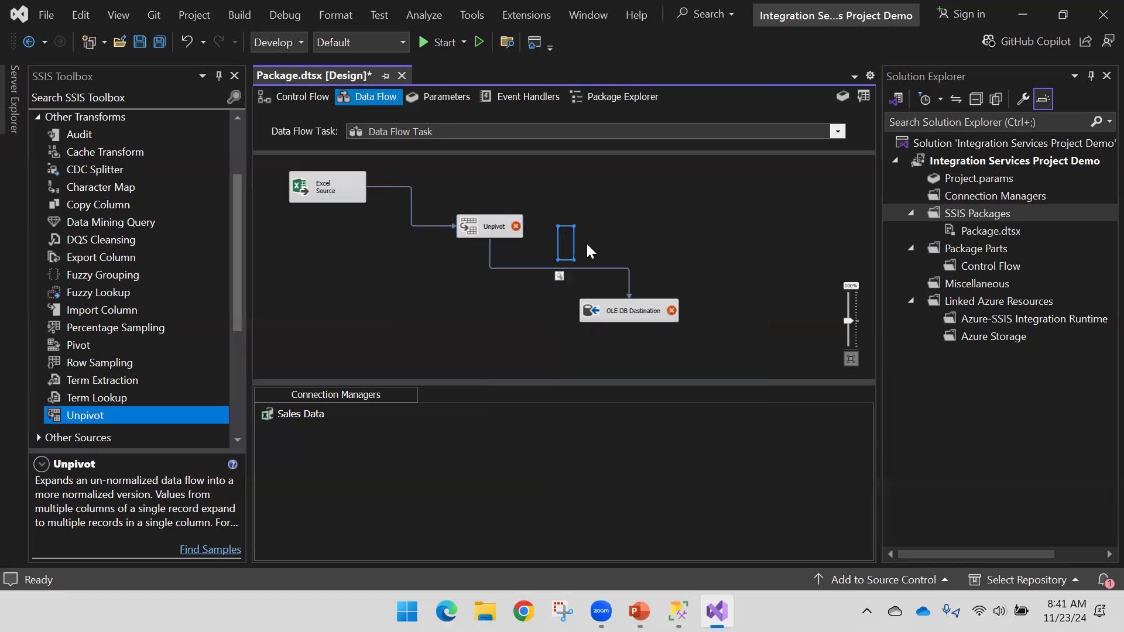
text(This is data flow for demo)
key(Delete)
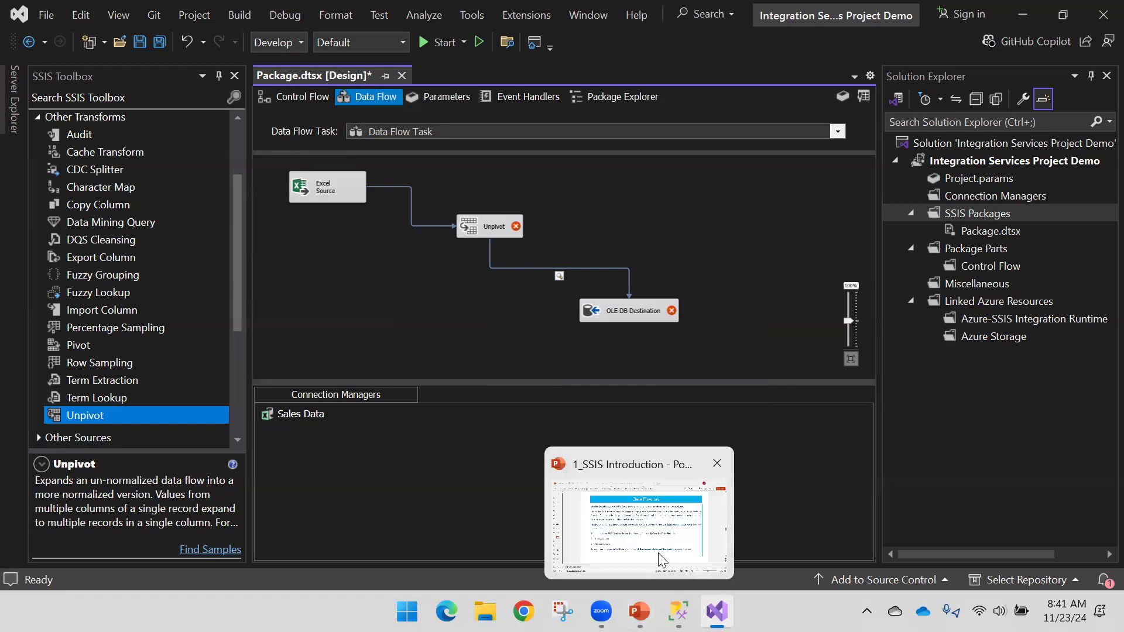
- Check the Data Flow tab slide in PowerPoint, then view the package's variables and parameters in Visual Studio and return to the data flow
click(639, 515)
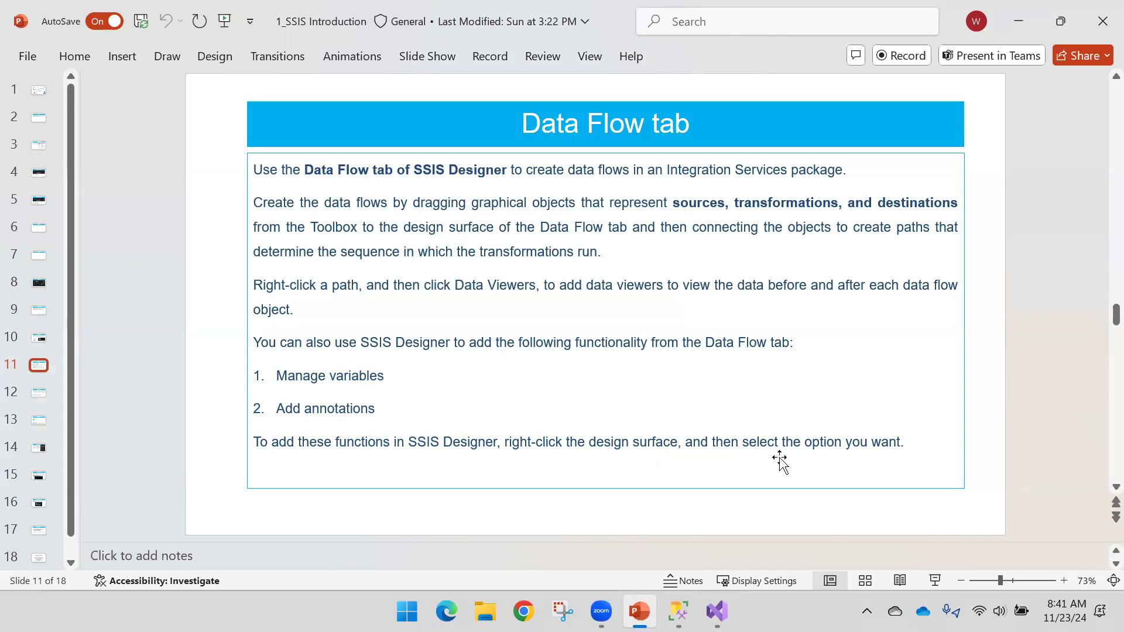
click(717, 612)
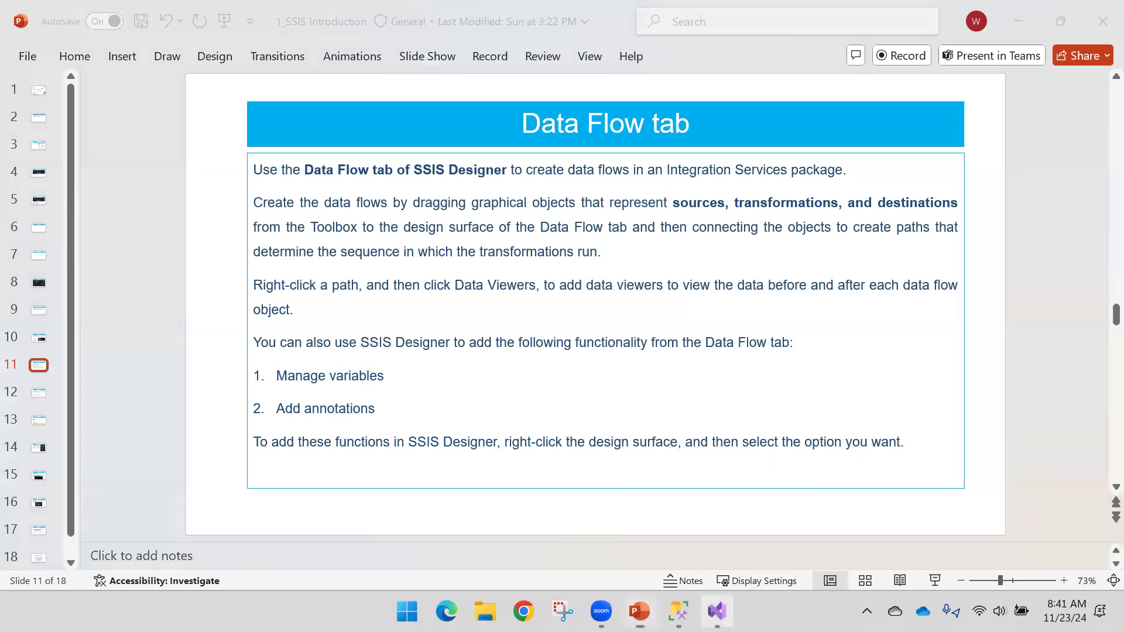
right_click(606, 221)
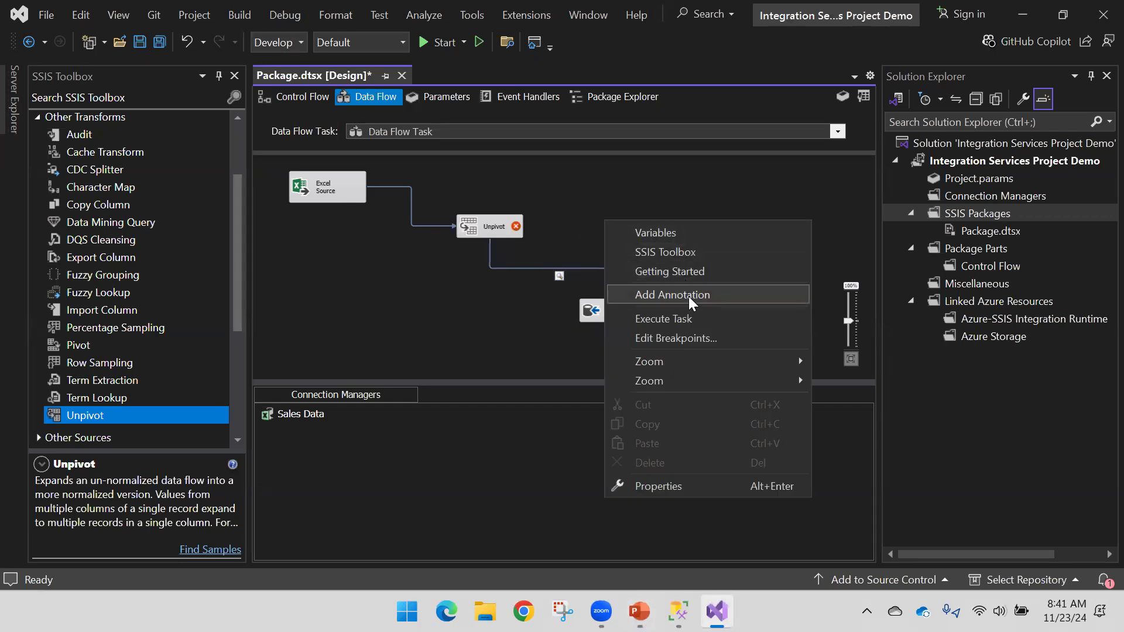
click(680, 235)
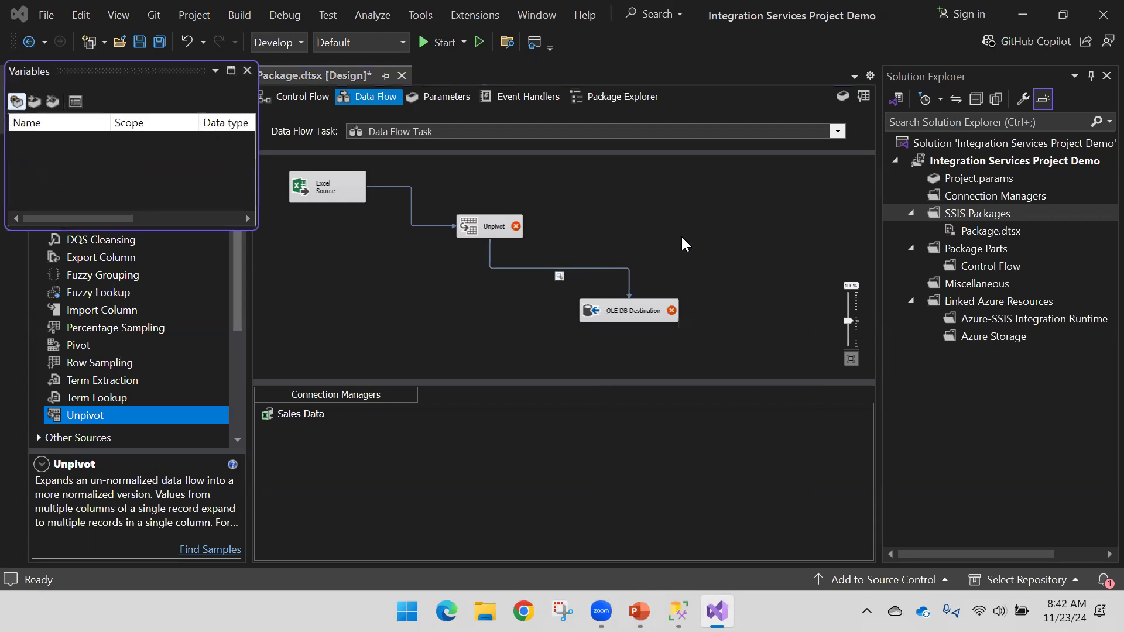
click(247, 71)
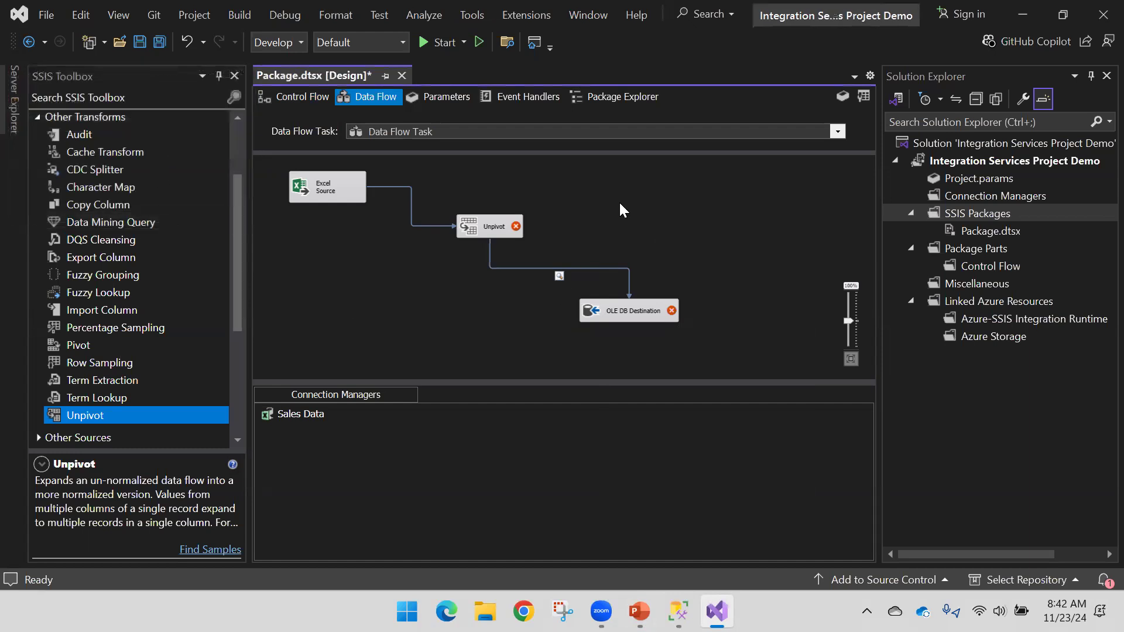
click(434, 98)
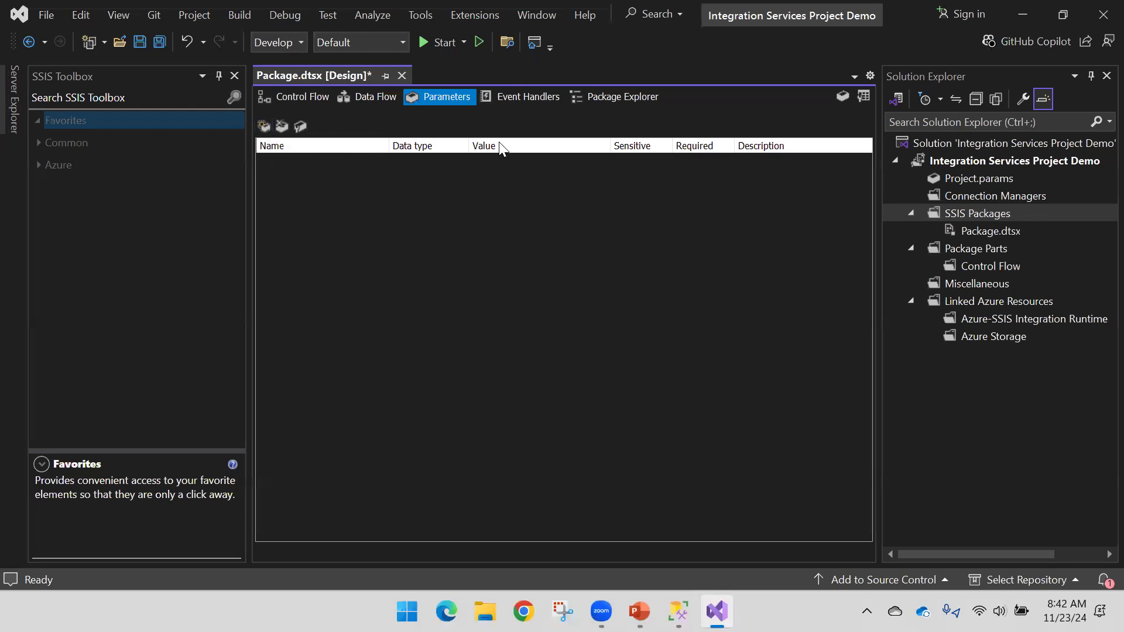
click(371, 97)
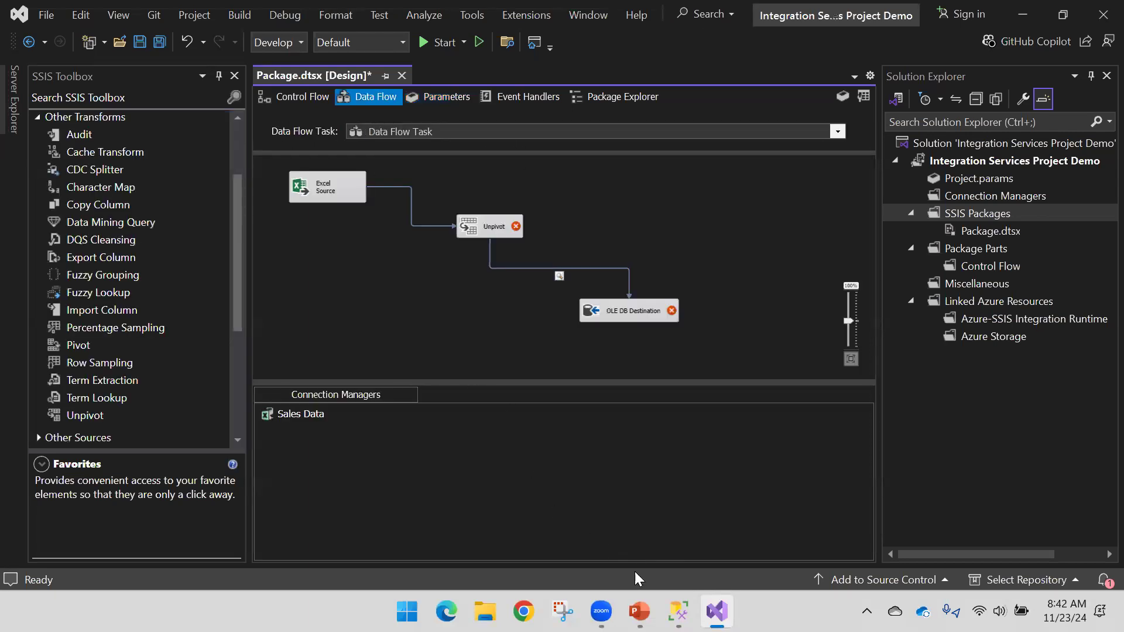
- Show the Event Handlers tab slide in PowerPoint, then view the event handler types available for the package in Visual Studio
click(640, 611)
scroll(436, 330, down, 1)
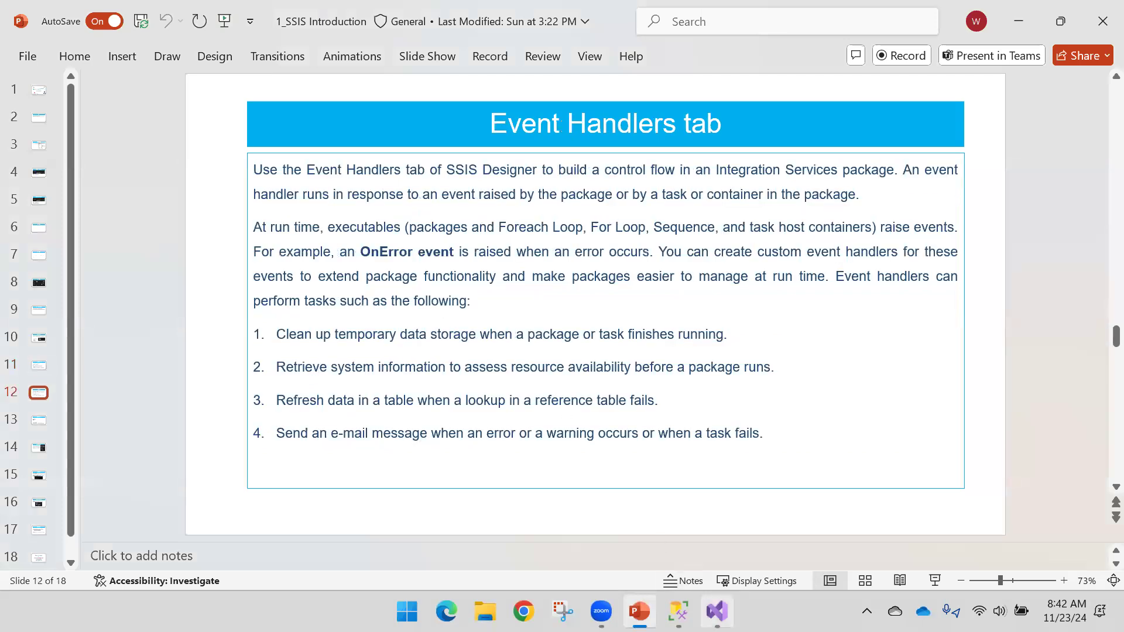
click(716, 611)
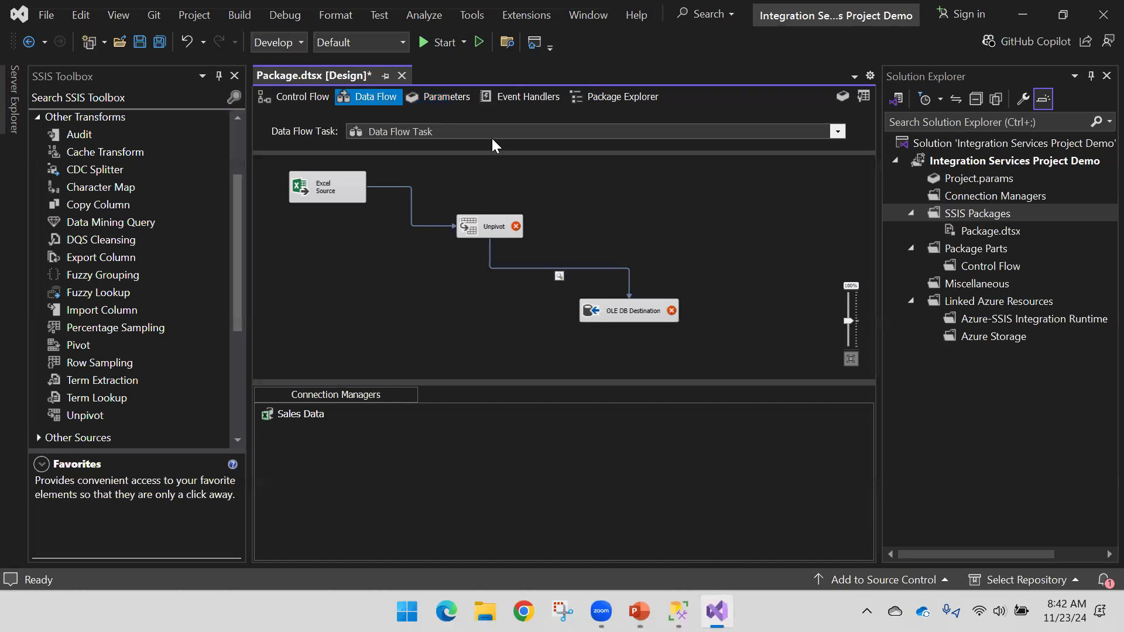
click(522, 97)
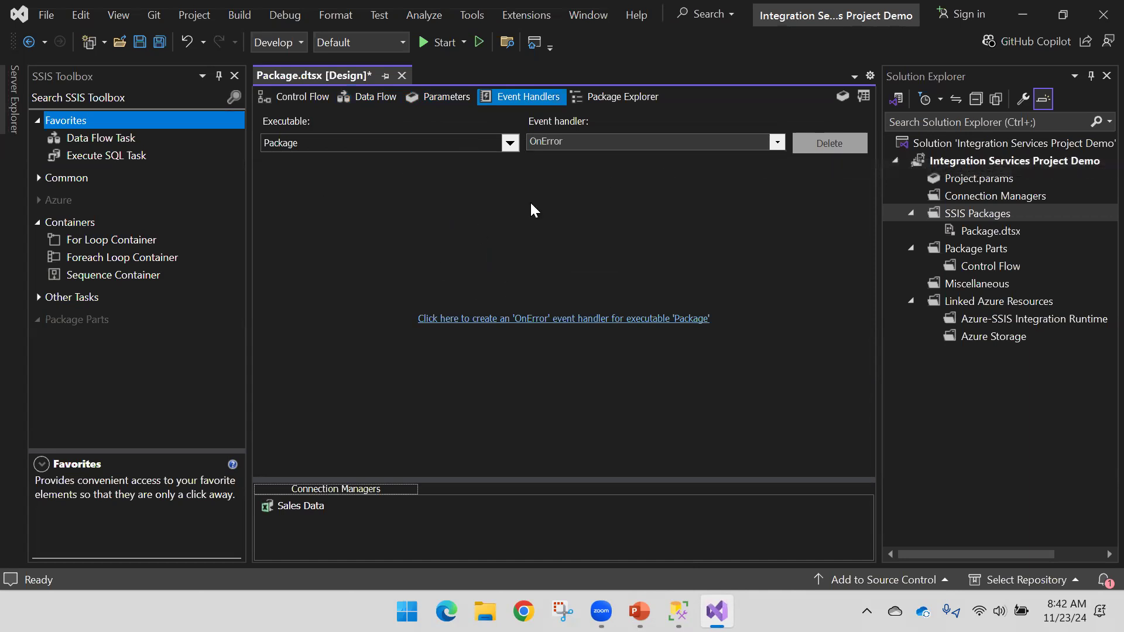
click(778, 142)
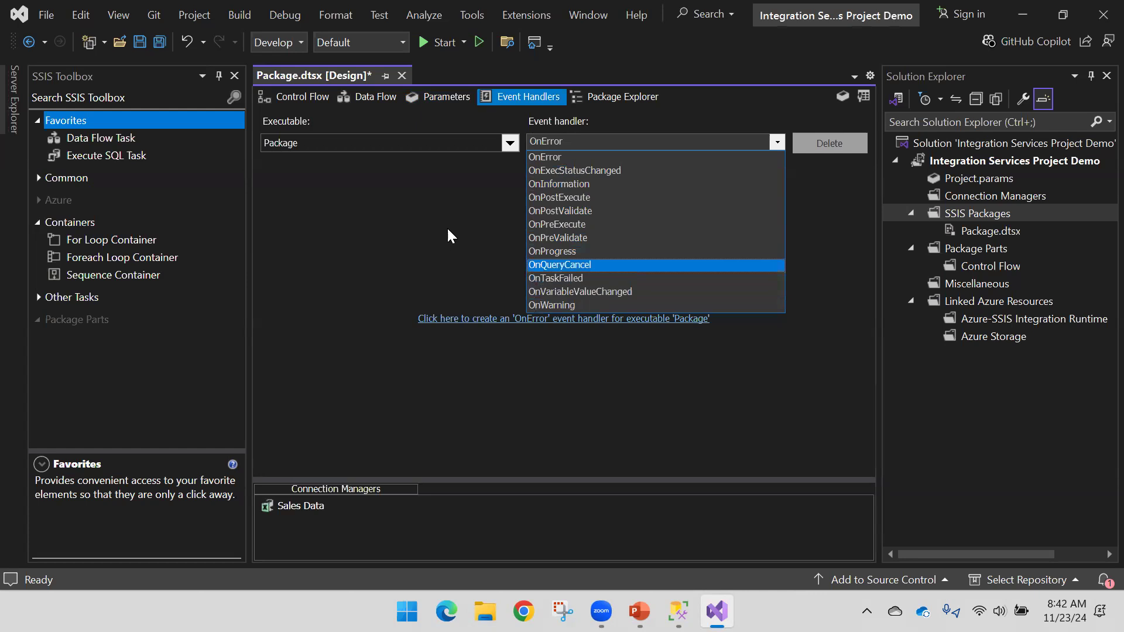
click(410, 243)
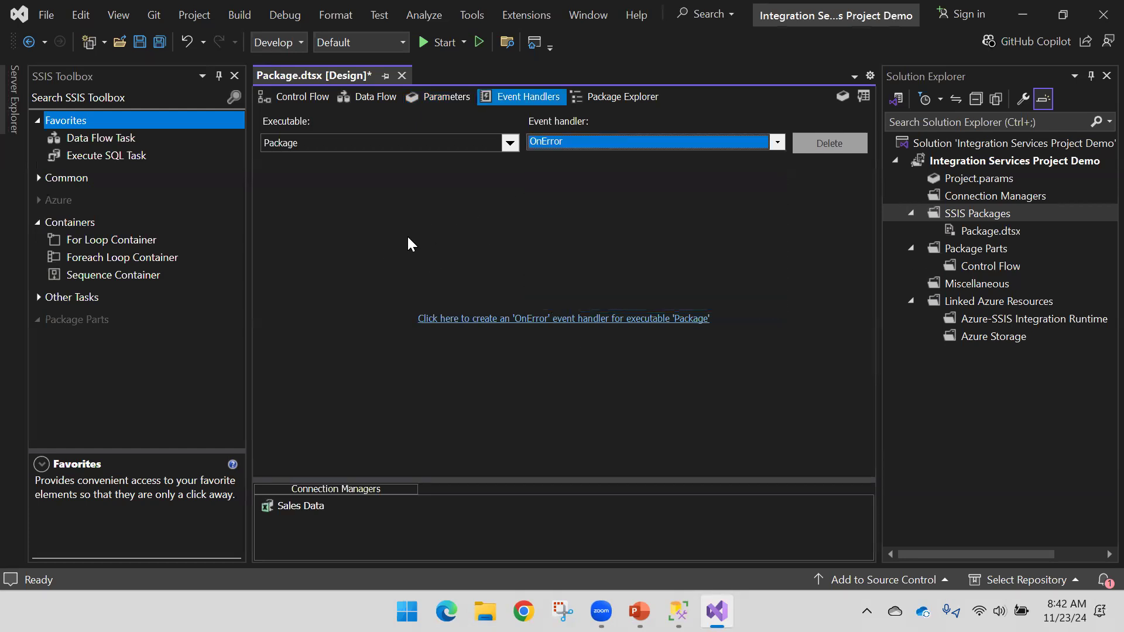
- Read both Event Handlers tab slides in PowerPoint, including the Executable, Event handler and Delete options, and return to Visual Studio
click(639, 611)
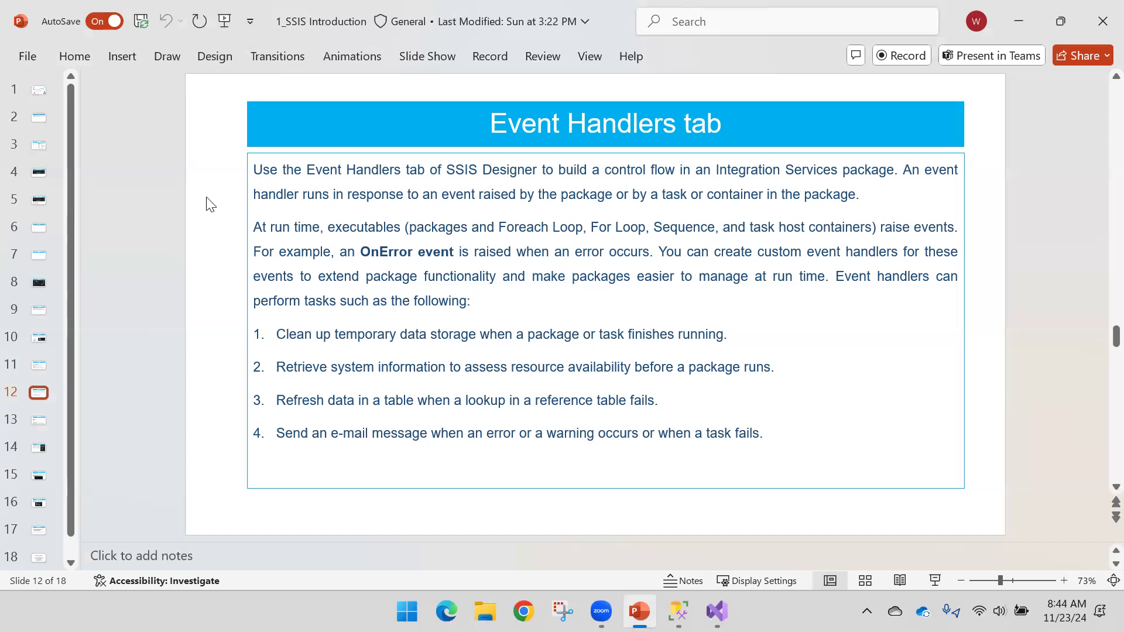
scroll(210, 204, down, 1)
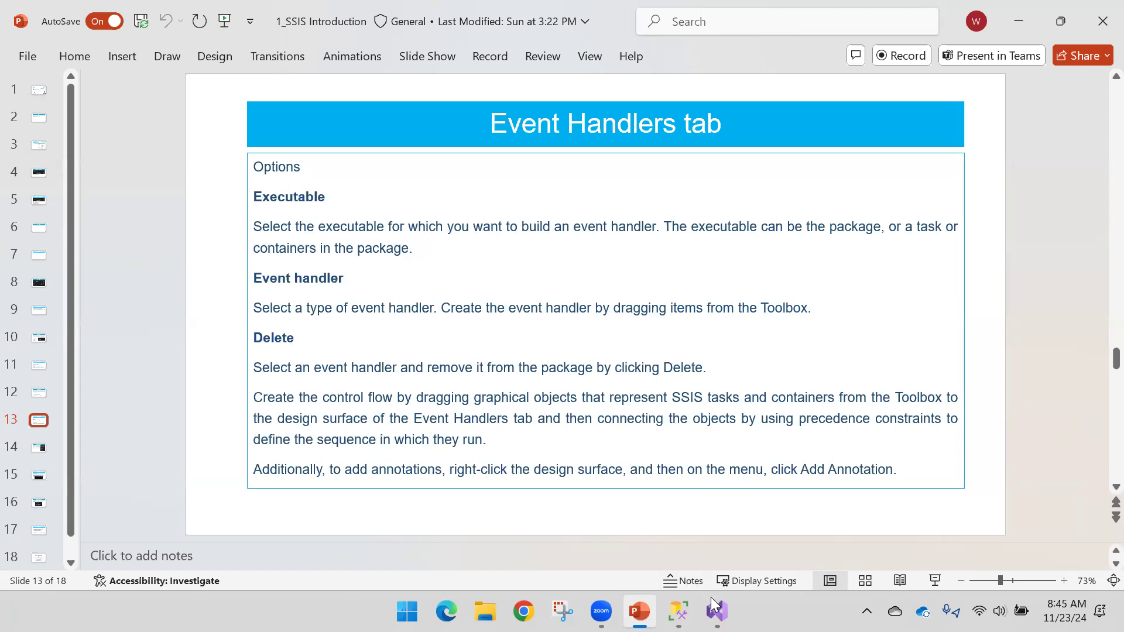
mouse_move(717, 611)
click(746, 539)
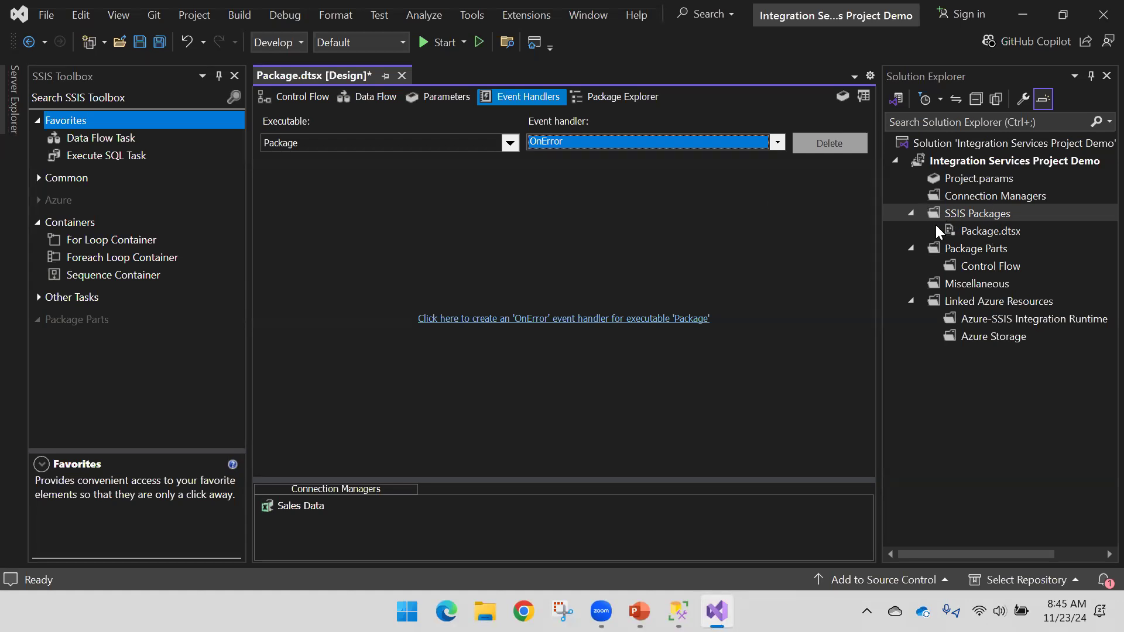
mouse_move(641, 600)
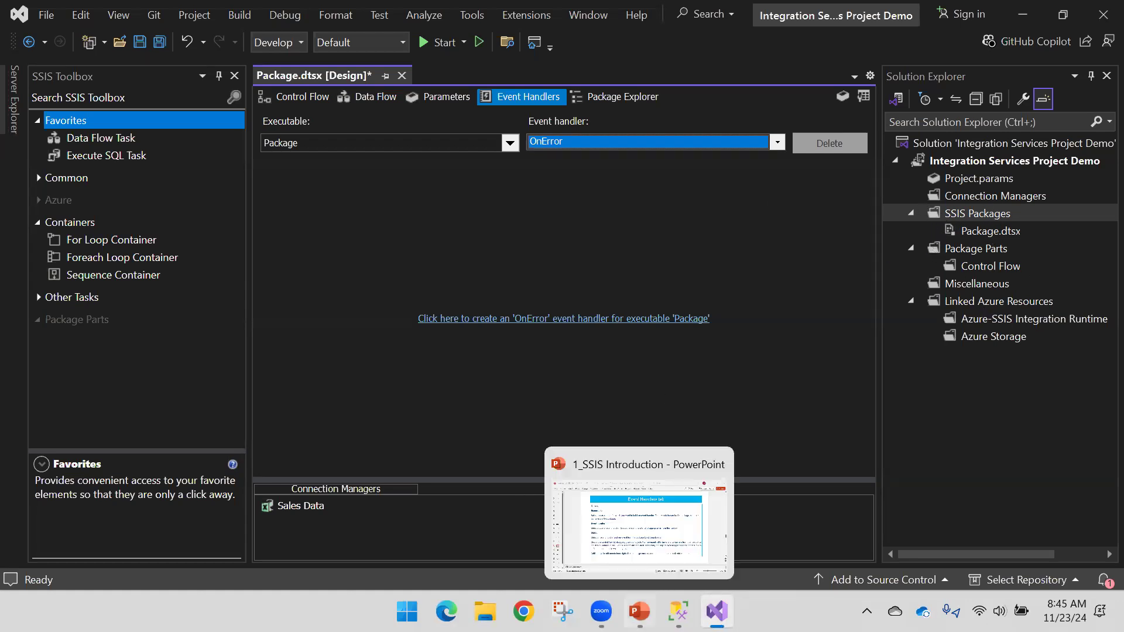
click(653, 530)
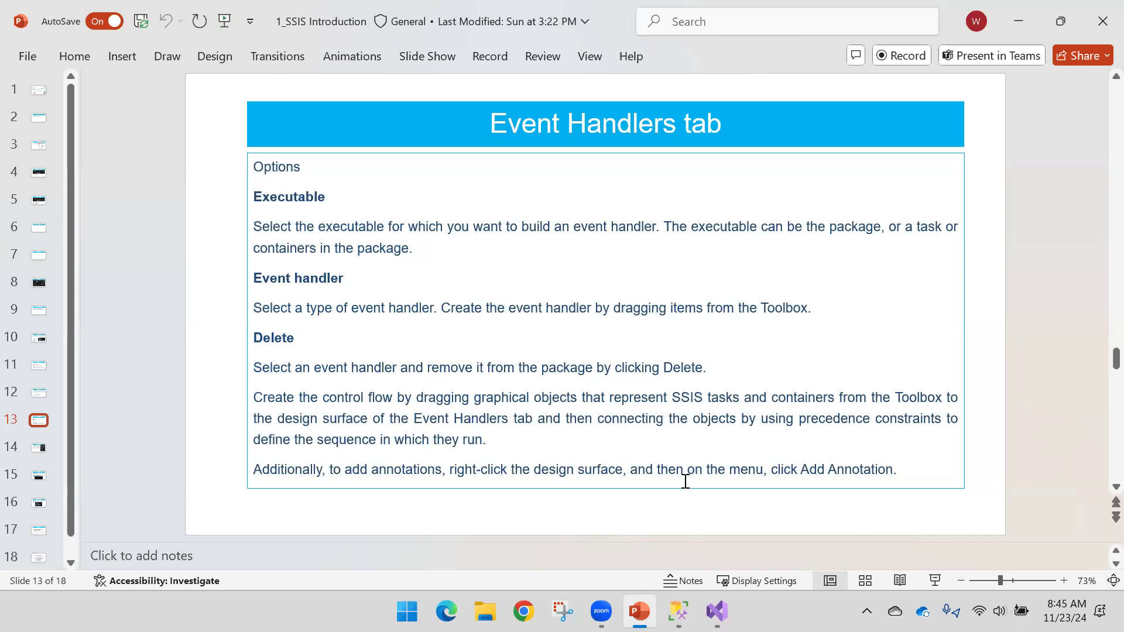
click(706, 600)
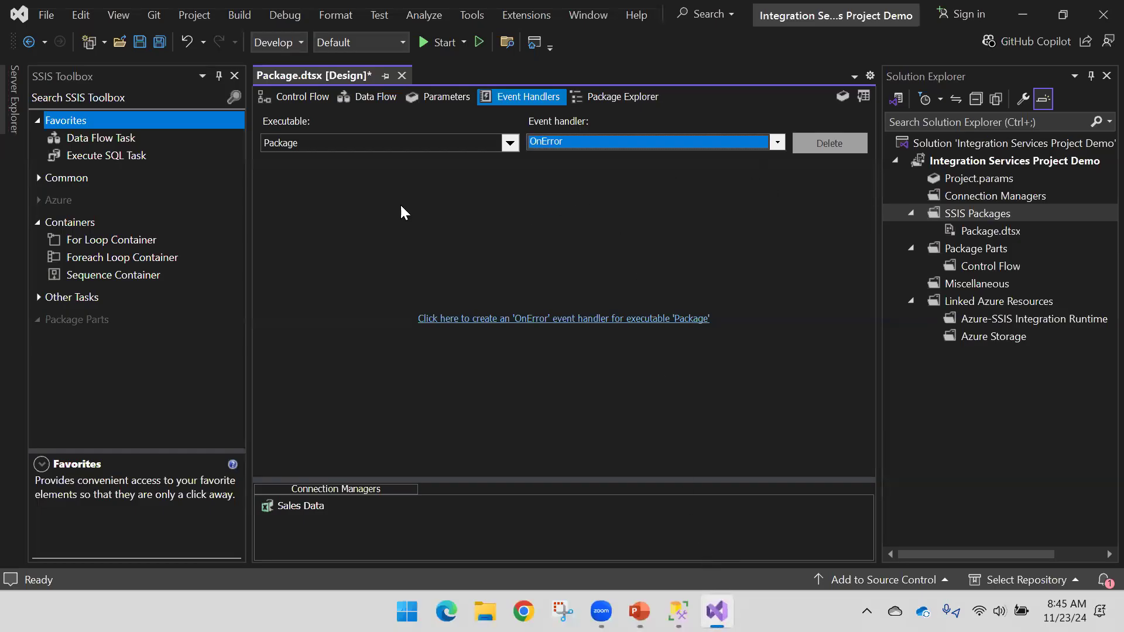
- Browse the package's executables that an event handler can be built for, leaving the executable selection unchanged
click(510, 144)
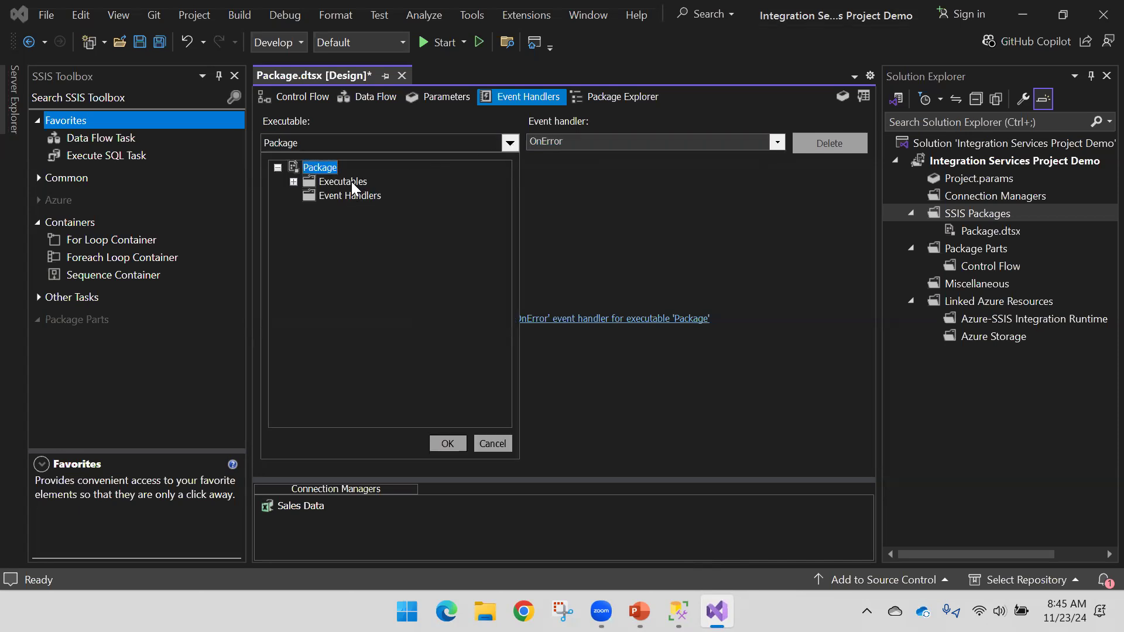
click(293, 182)
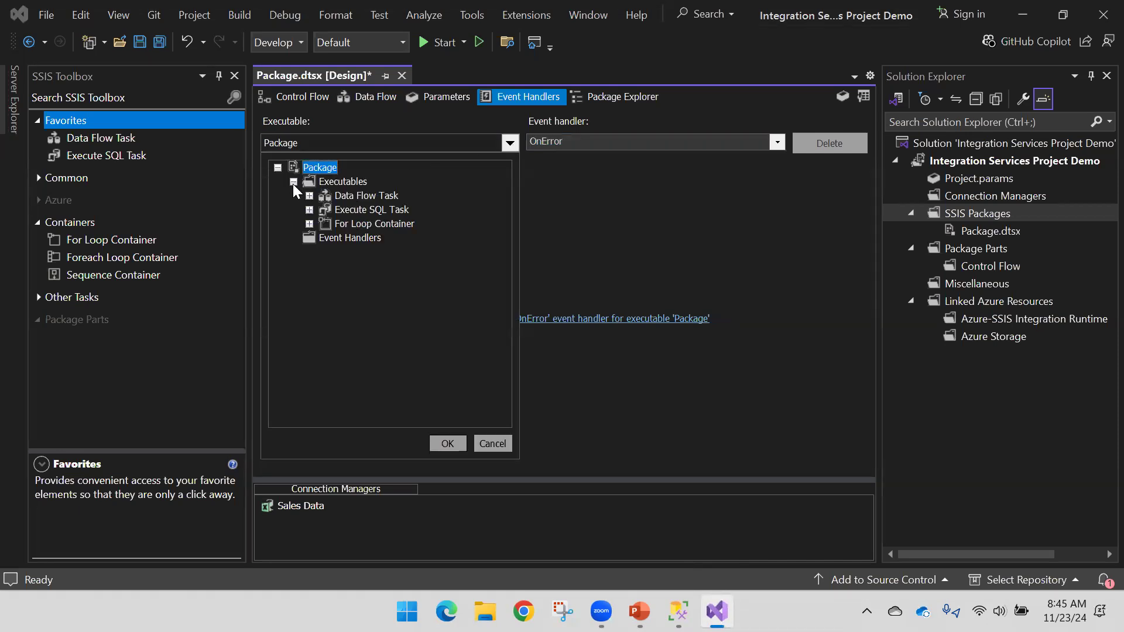
click(364, 197)
click(363, 211)
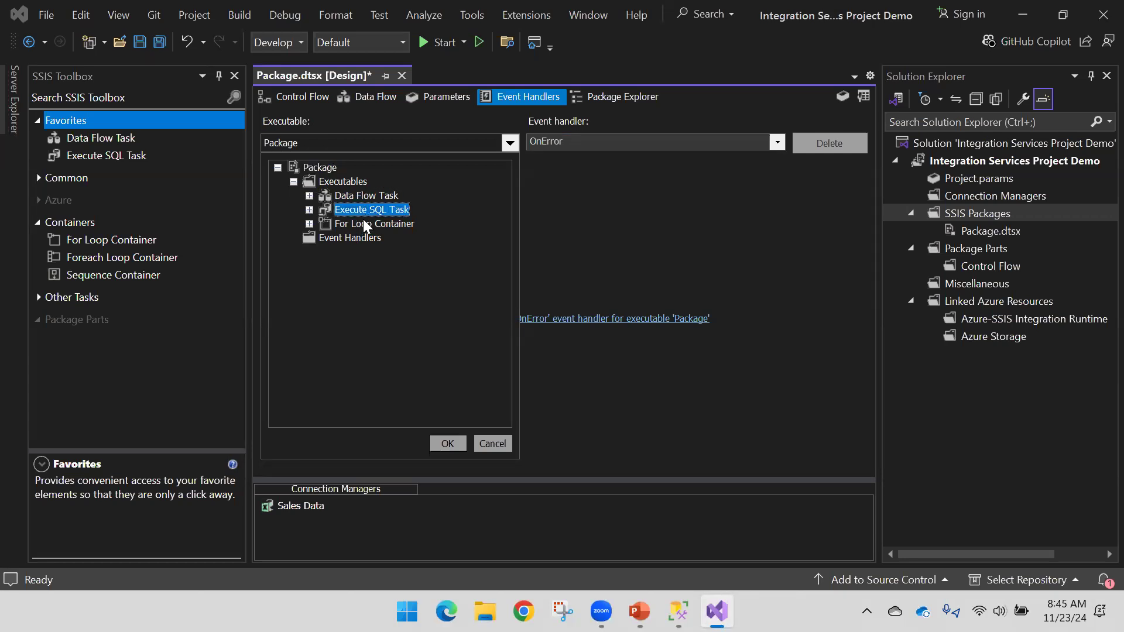
click(365, 222)
click(366, 210)
click(362, 226)
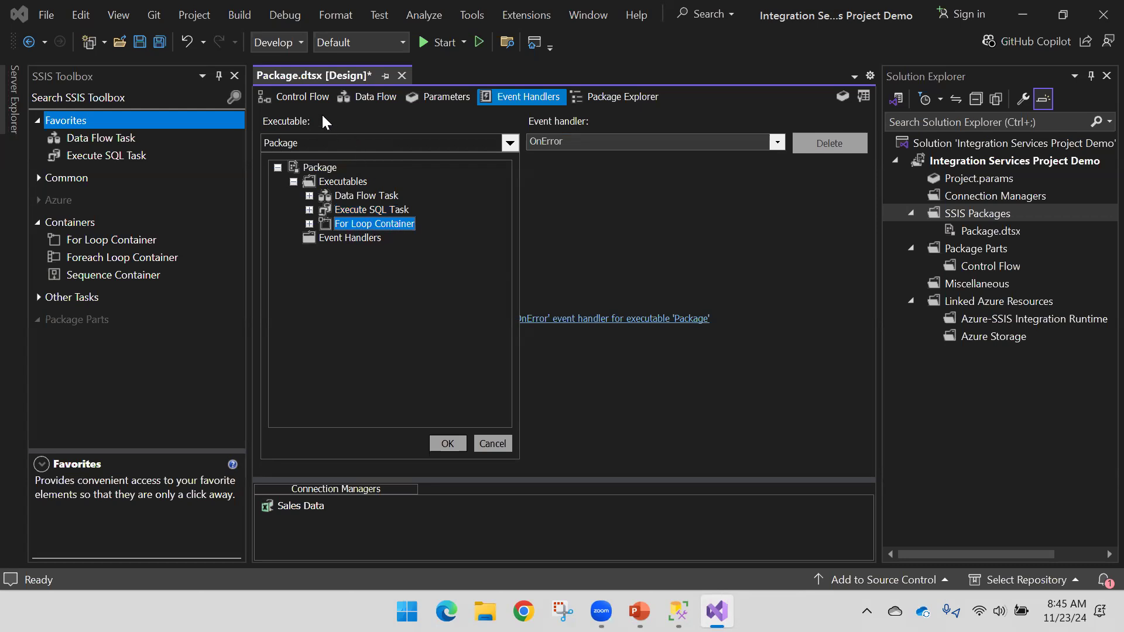
click(491, 443)
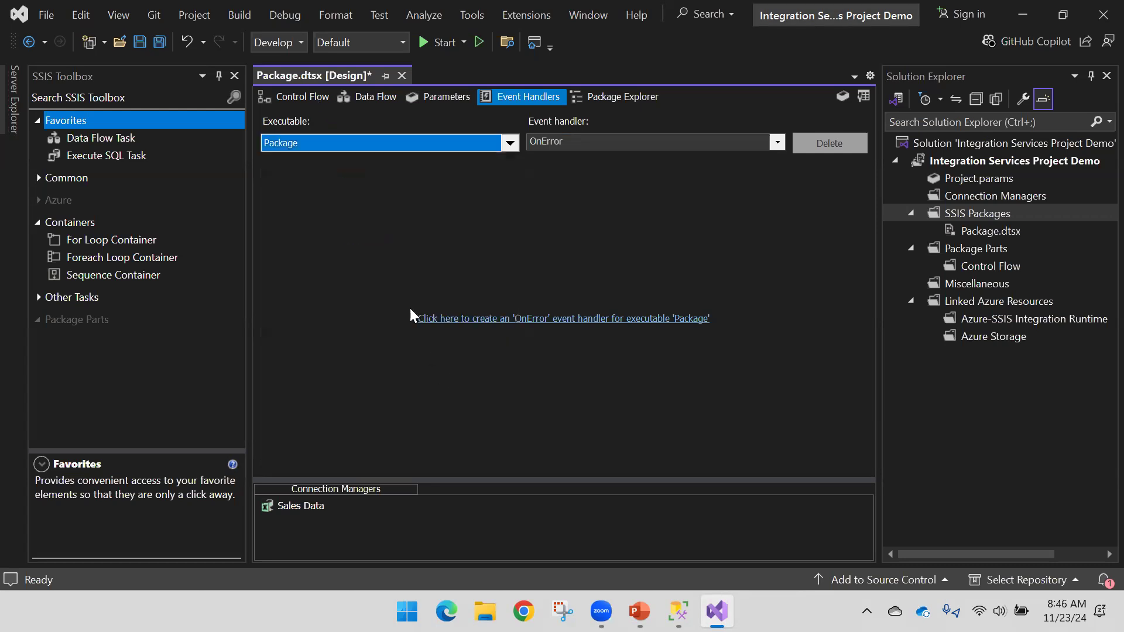
- Create an OnError event handler for the For Loop Container and delete it
click(304, 97)
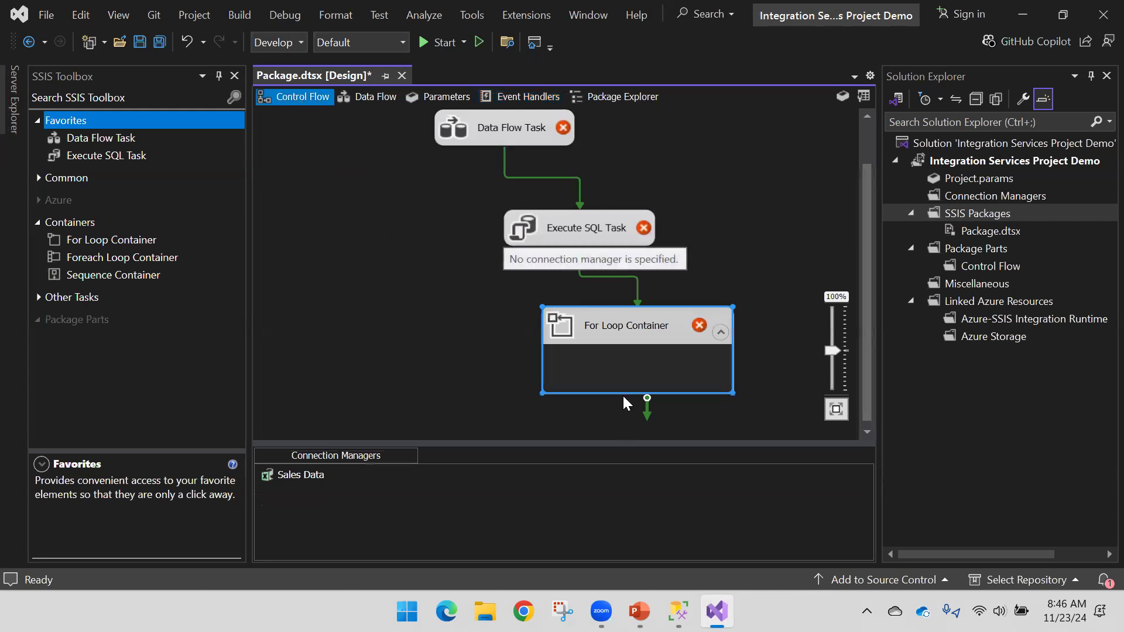
click(523, 97)
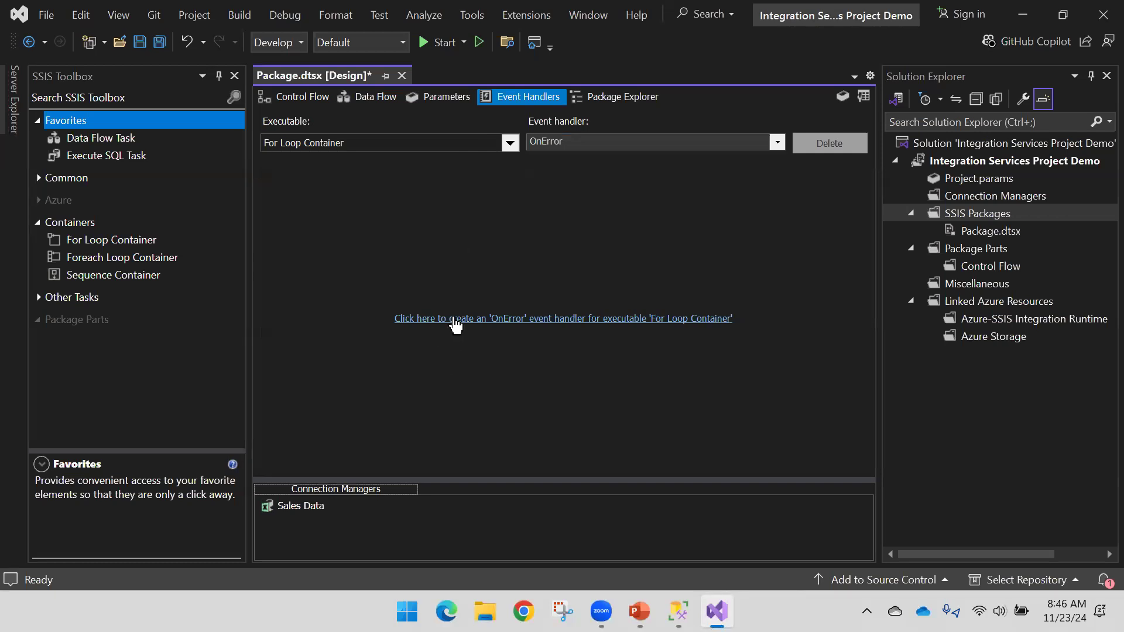
click(456, 321)
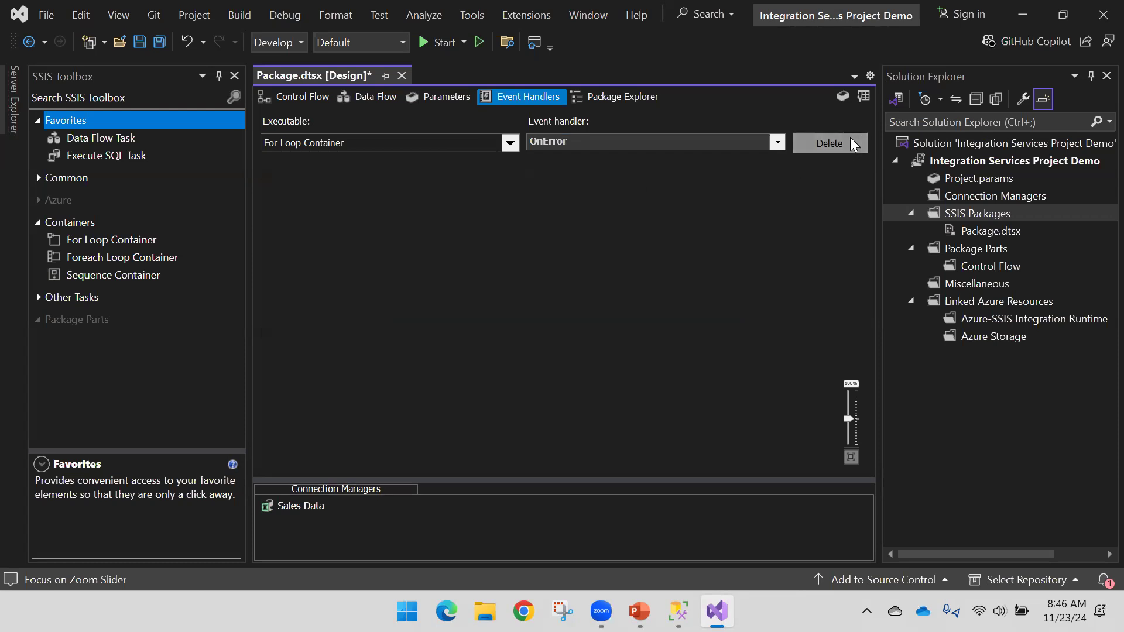
click(836, 147)
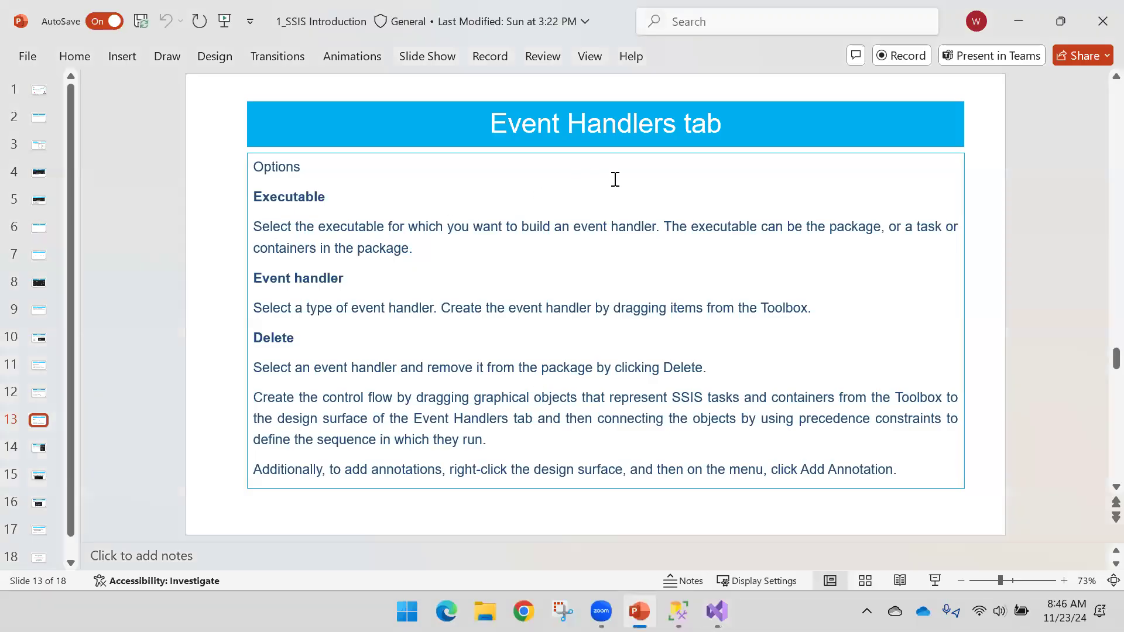
- Read the Package Explorer tab slide in PowerPoint and return to Visual Studio
scroll(486, 231, down, 1)
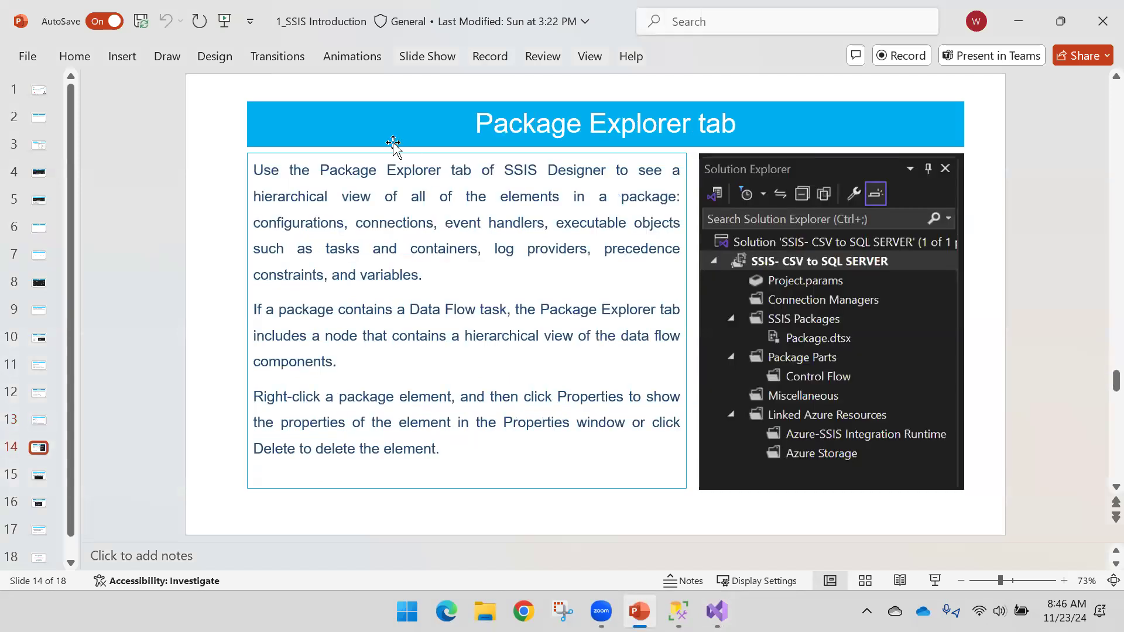
click(716, 611)
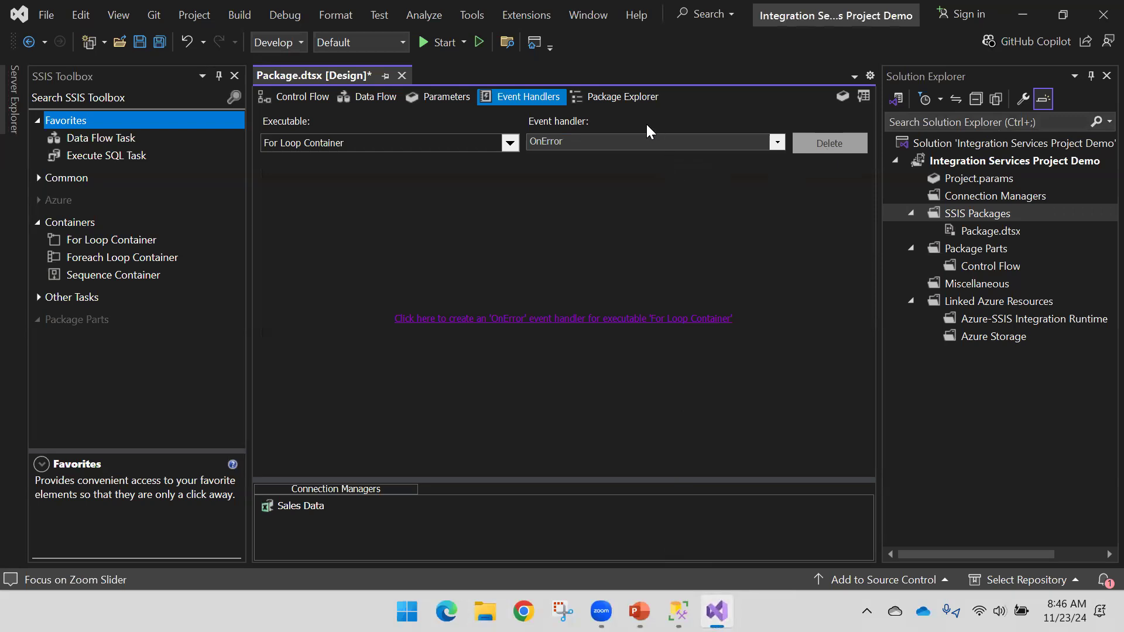
- Examine the package's executables and precedence constraints in the Package Explorer hierarchy
click(633, 98)
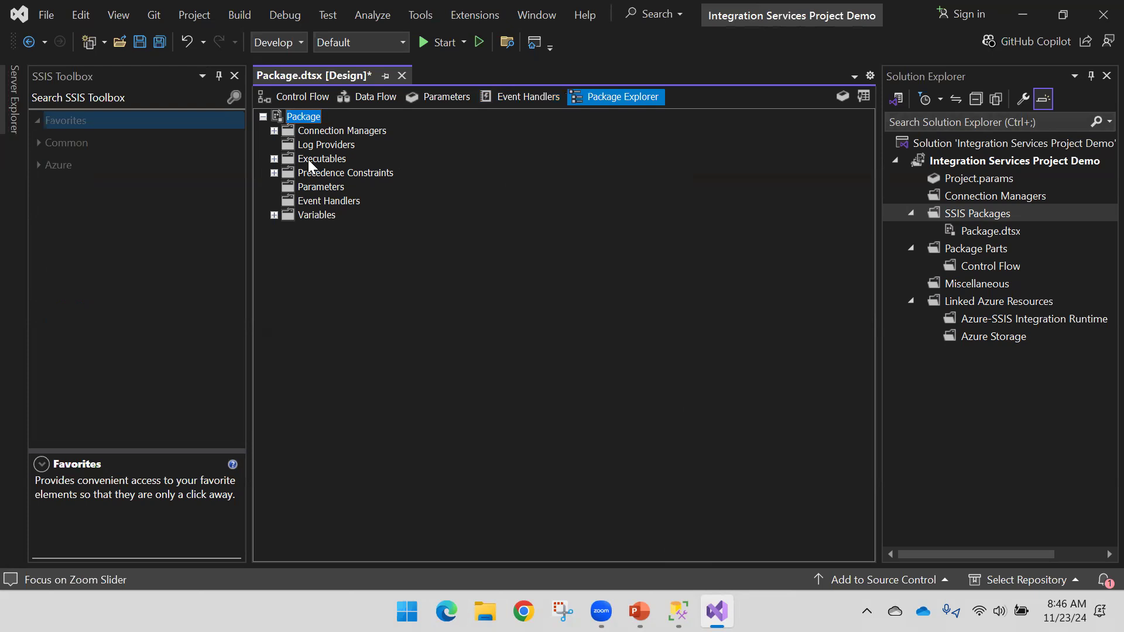
click(274, 158)
click(274, 159)
click(275, 174)
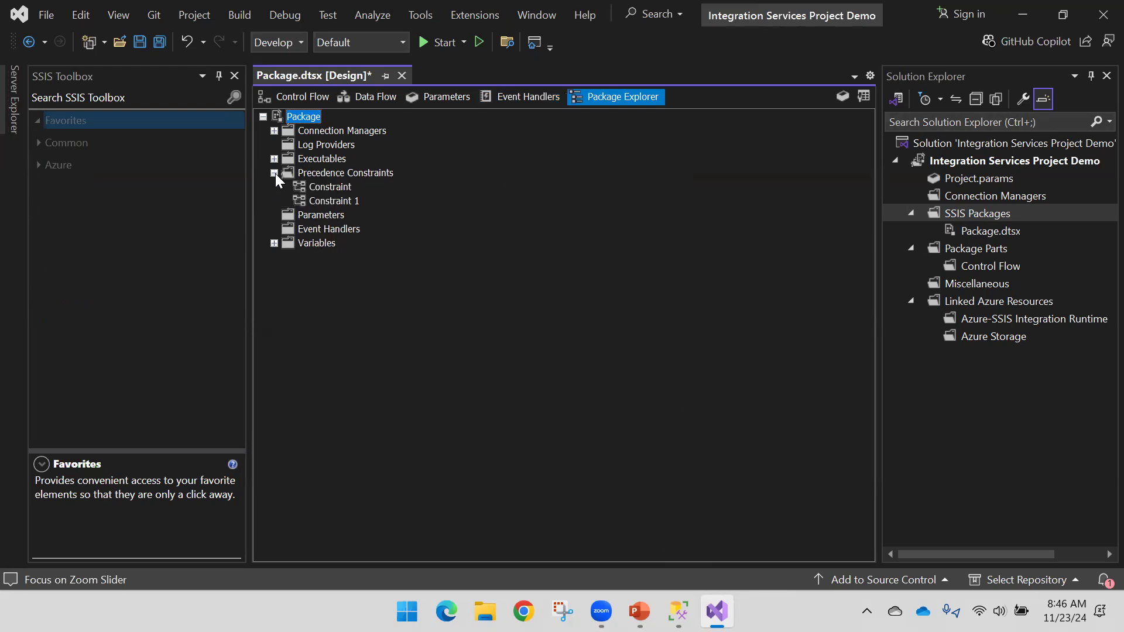
click(276, 173)
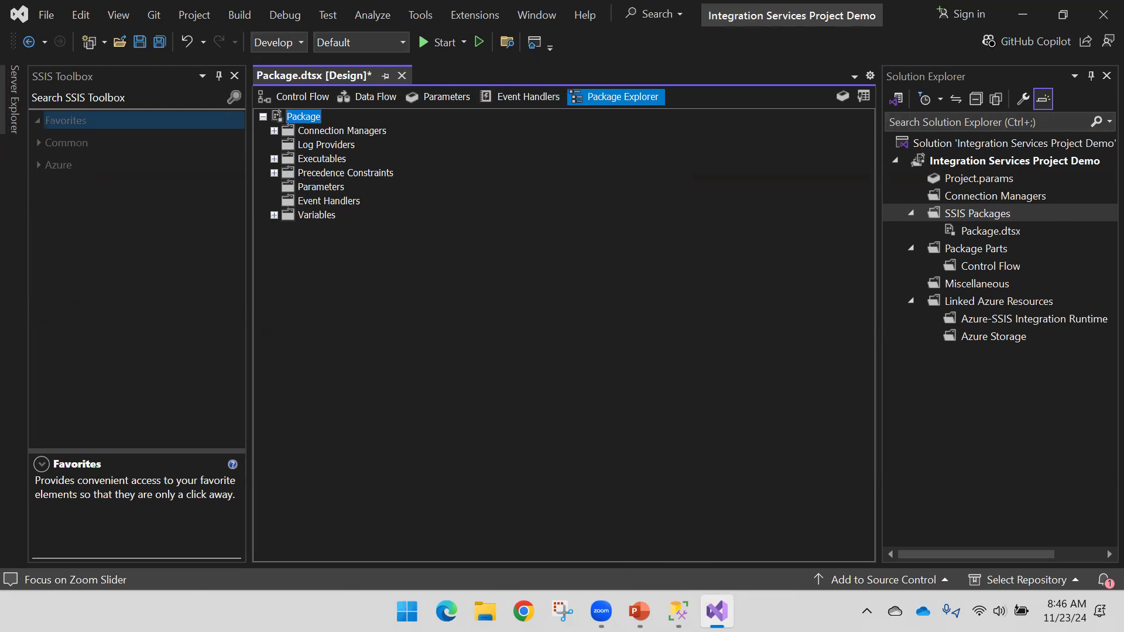
- Revisit the Package Explorer tab slide in PowerPoint and return to Visual Studio
click(639, 611)
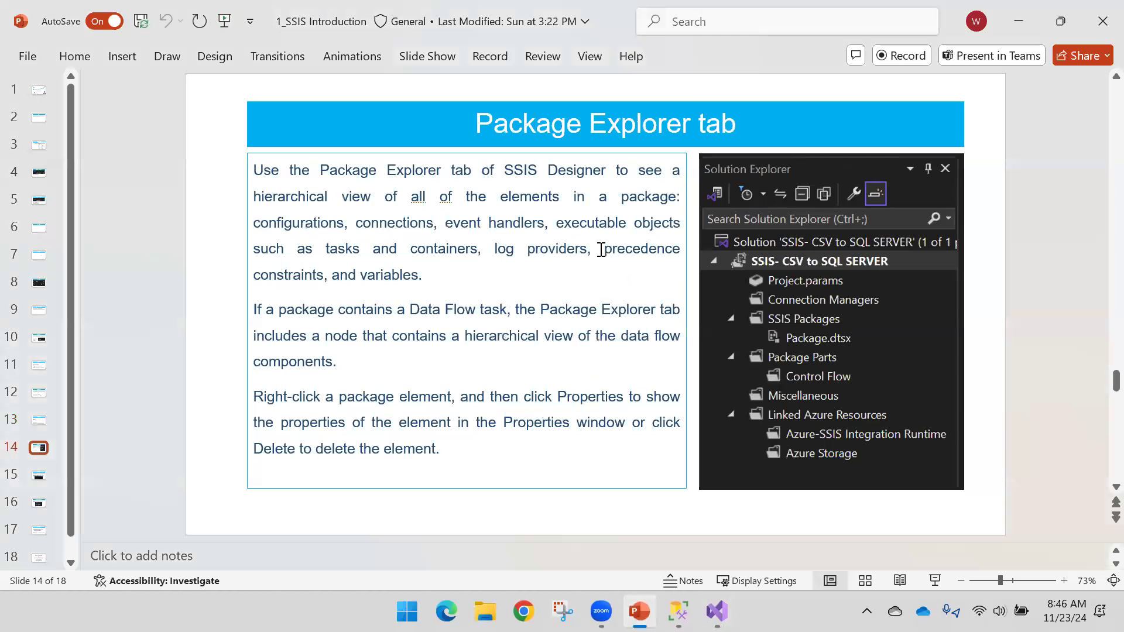
click(845, 263)
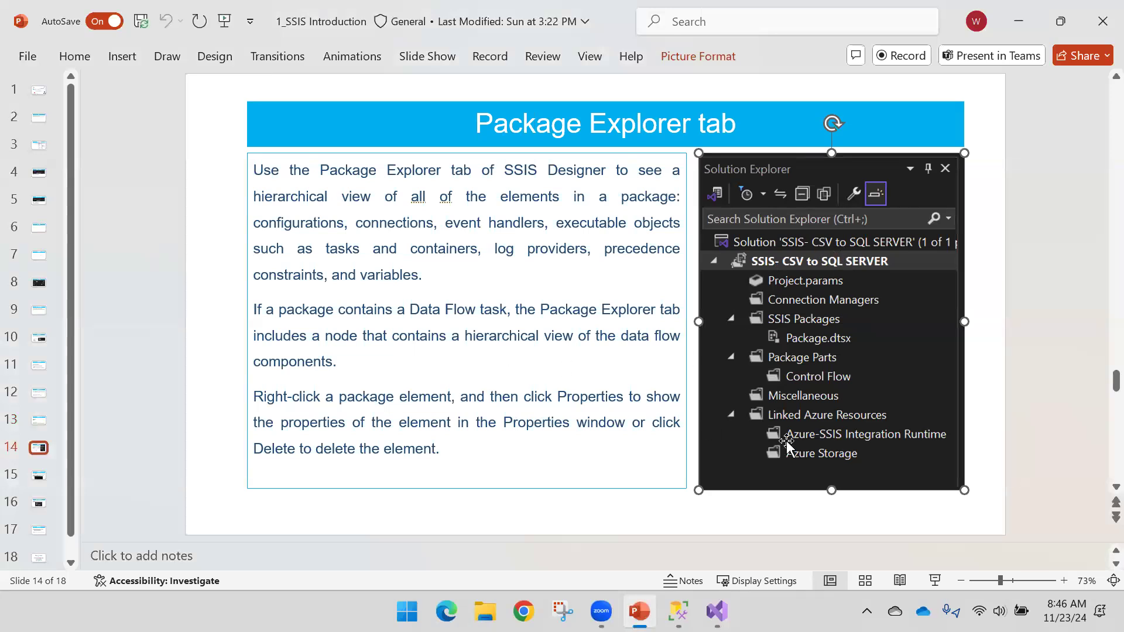
click(717, 606)
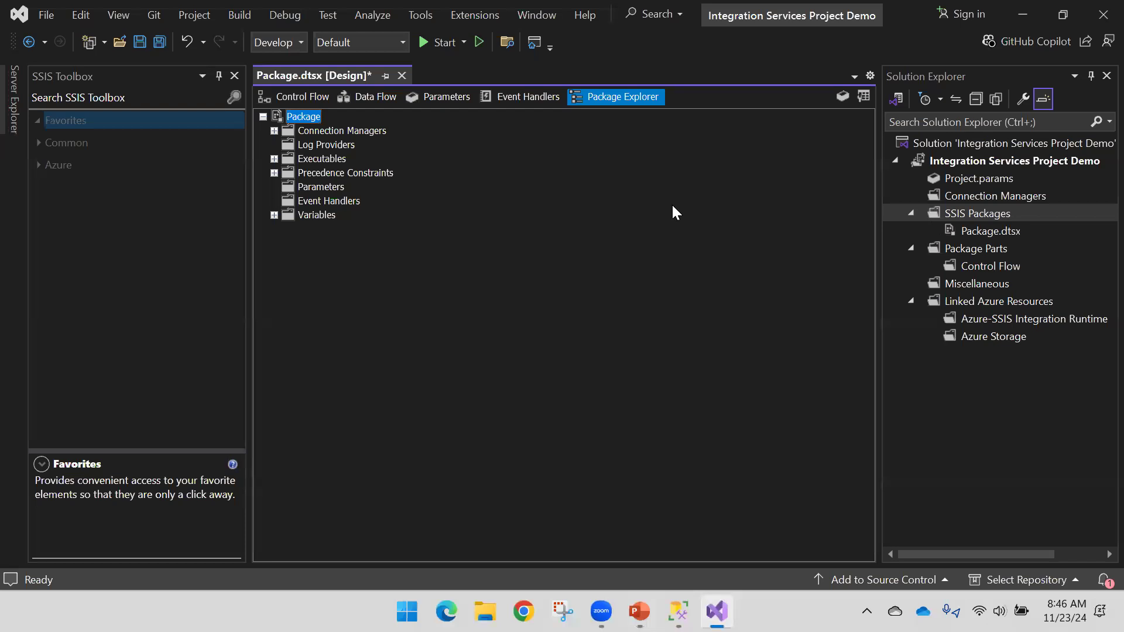
- Read the Progress tab slide in PowerPoint and advance to the Connection Managers Area slide
click(642, 592)
scroll(578, 310, down, 2)
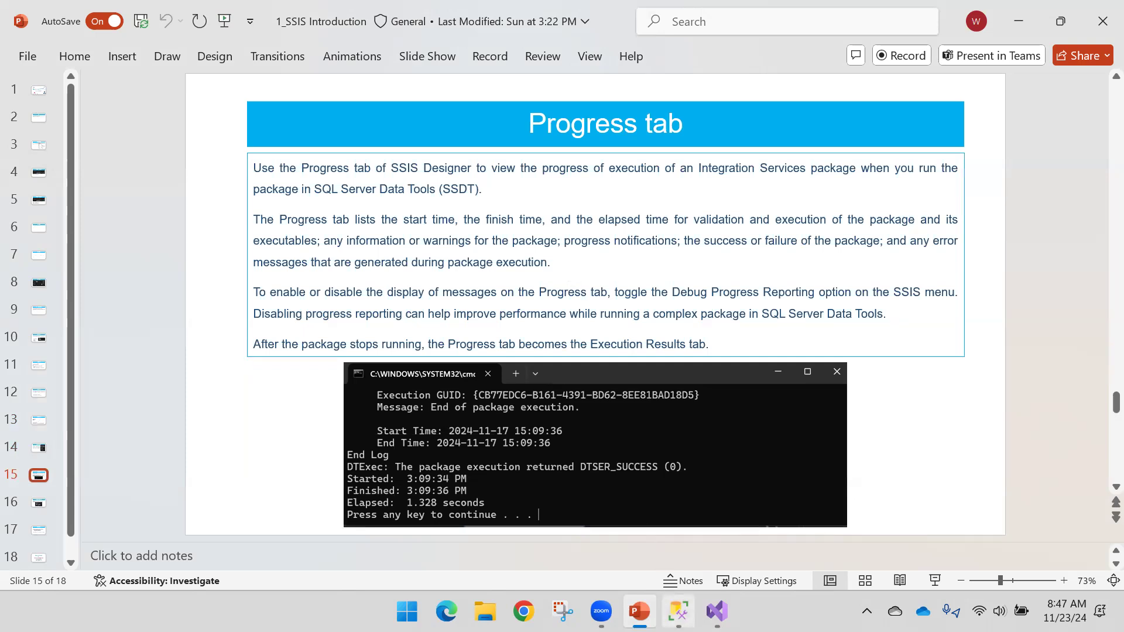
mouse_move(640, 611)
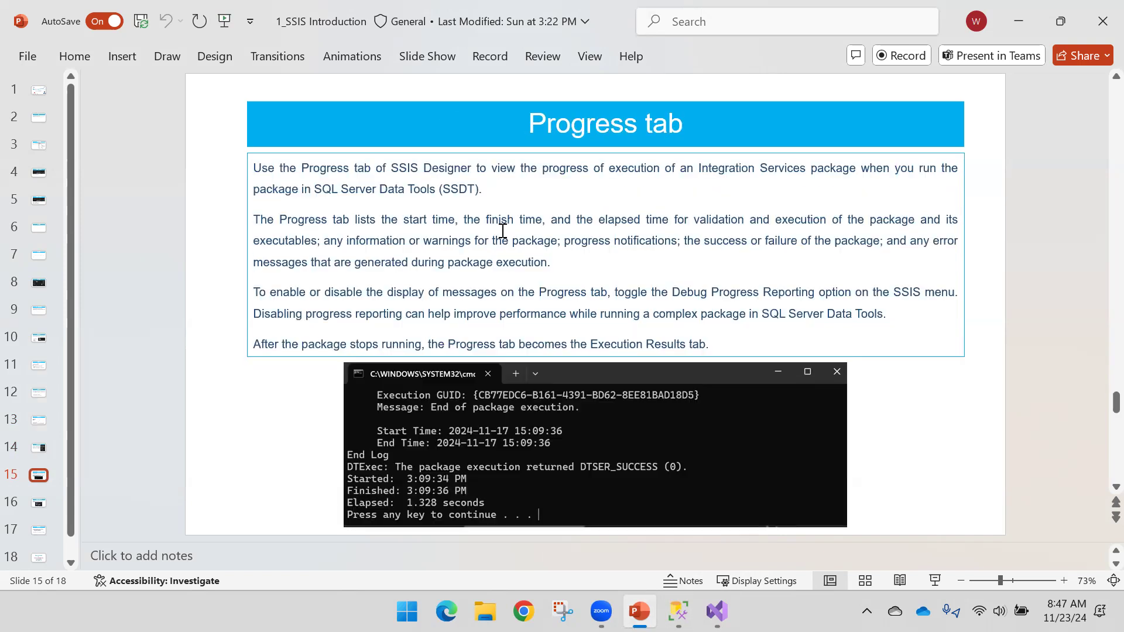
key(Down)
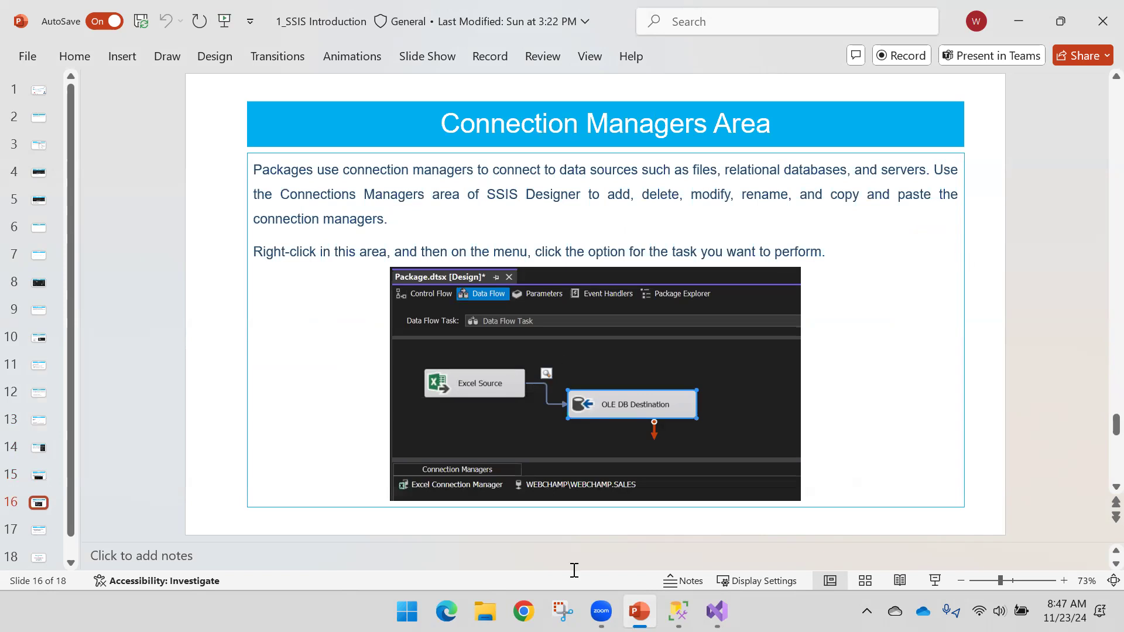
- Return to Visual Studio and view the new-connection options offered by the control flow's Connection Managers area
click(717, 612)
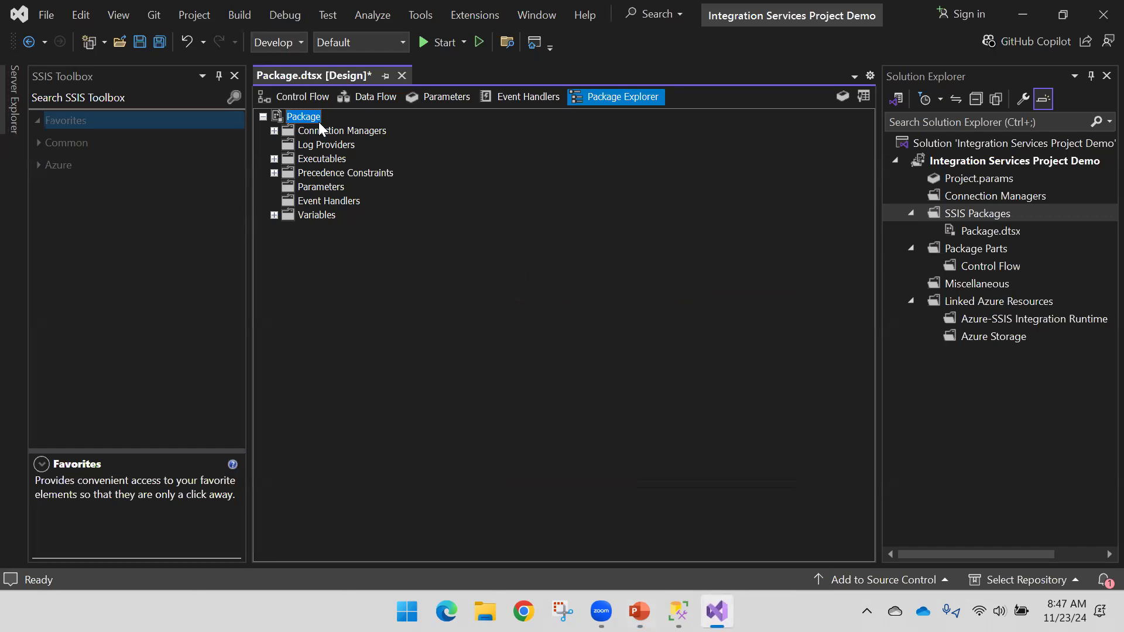
click(293, 97)
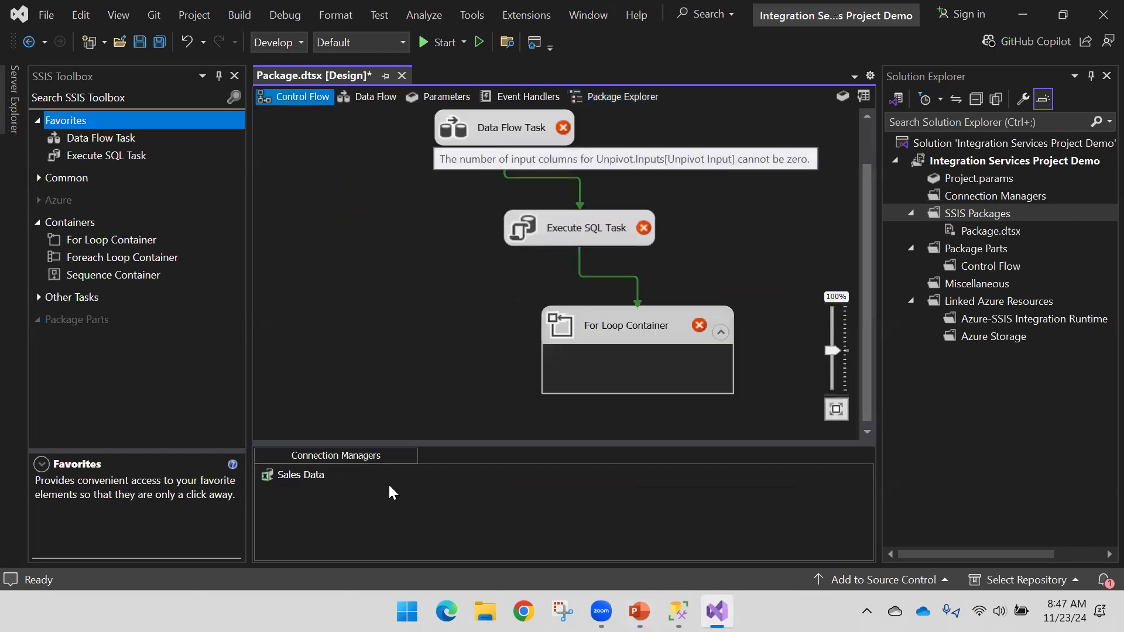
right_click(402, 490)
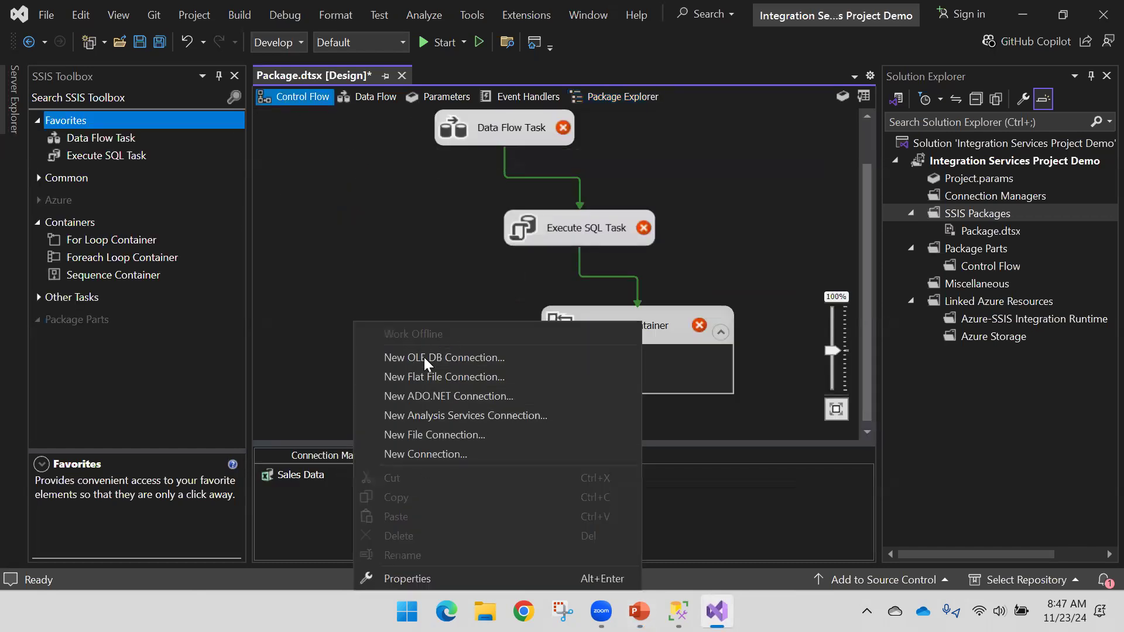
- Advance to the Advanced Editor slide in PowerPoint and return to Visual Studio
click(631, 603)
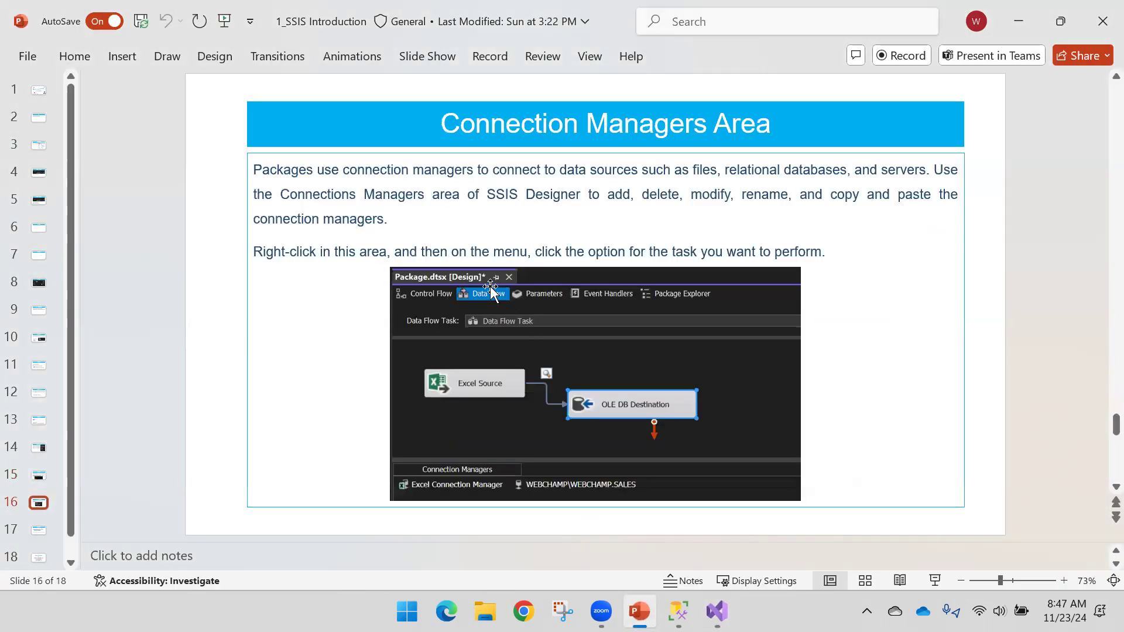
scroll(614, 328, down, 1)
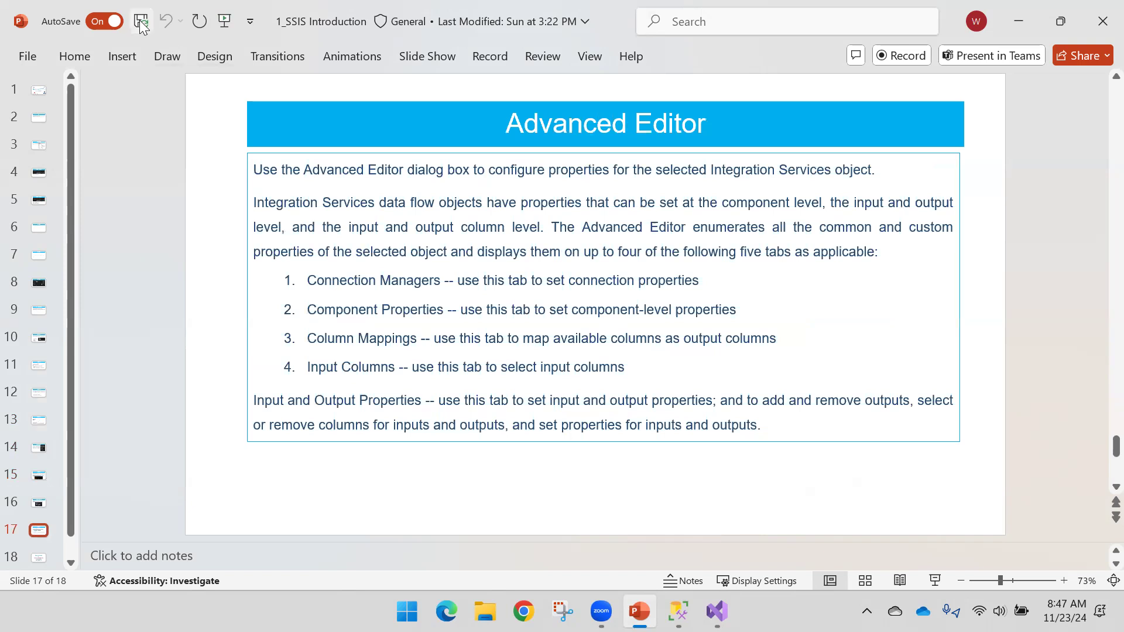
click(716, 611)
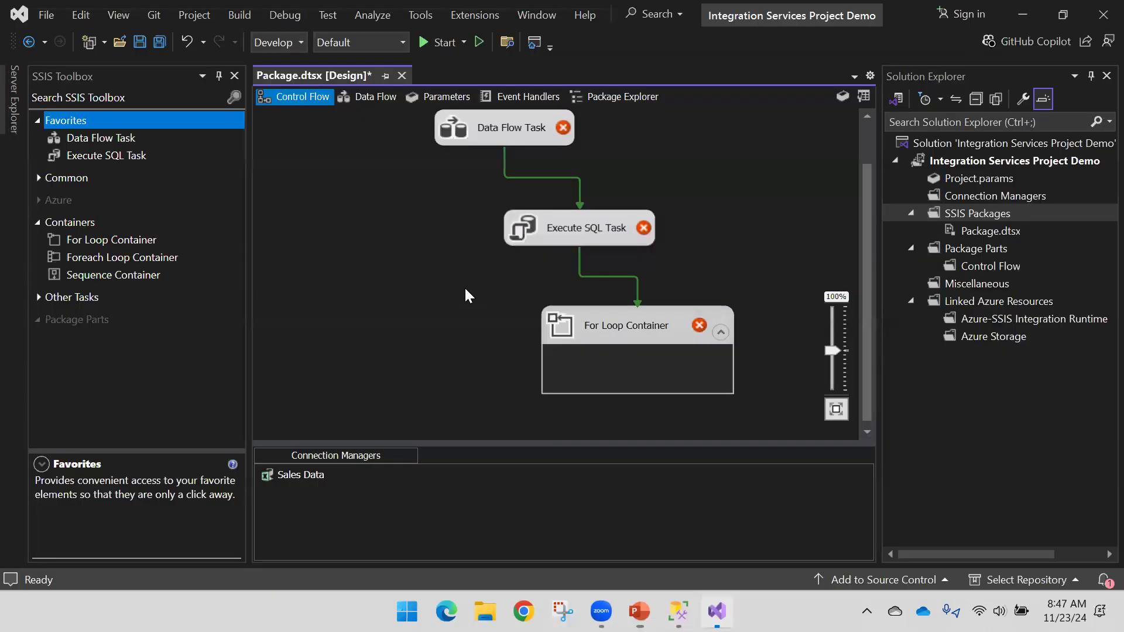
- Look through the commands available for the empty data flow canvas and dismiss them
click(369, 99)
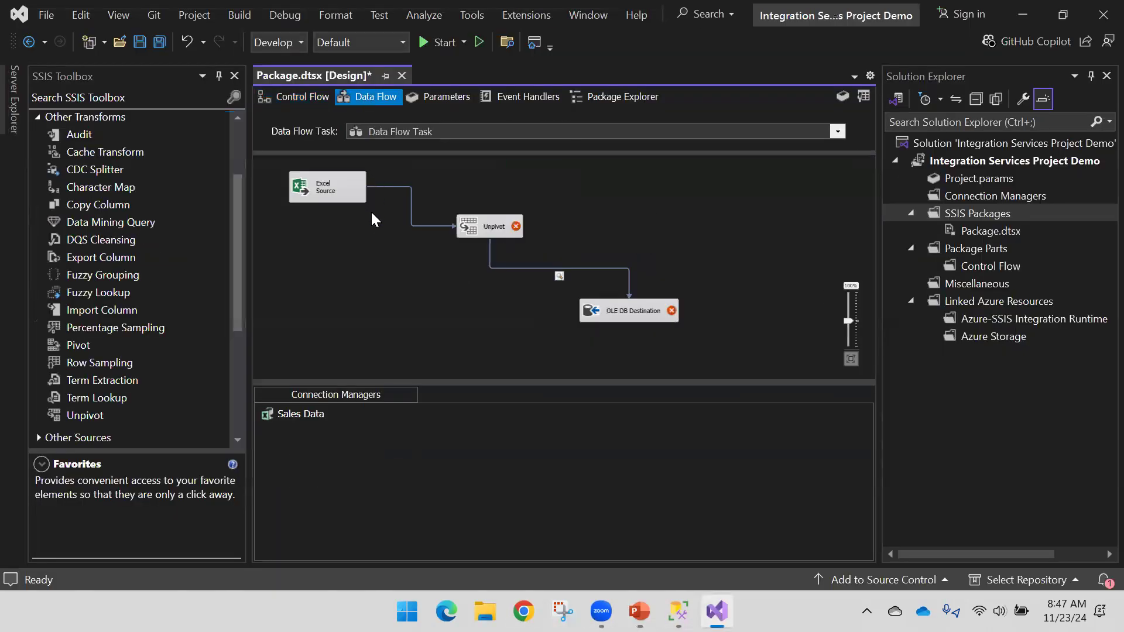
right_click(464, 184)
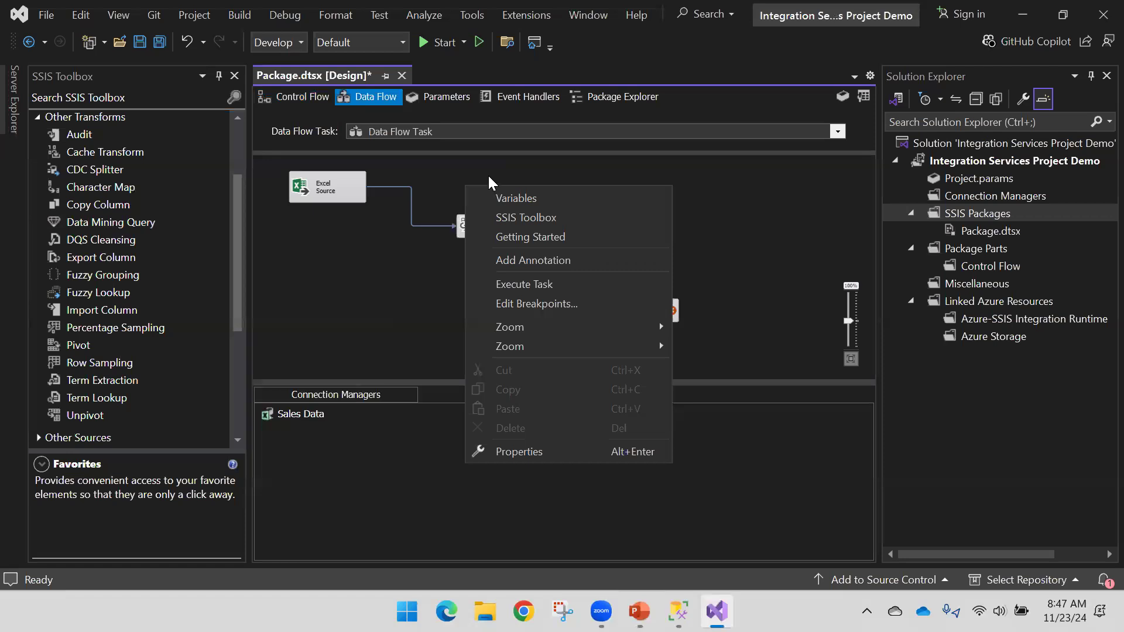
click(728, 236)
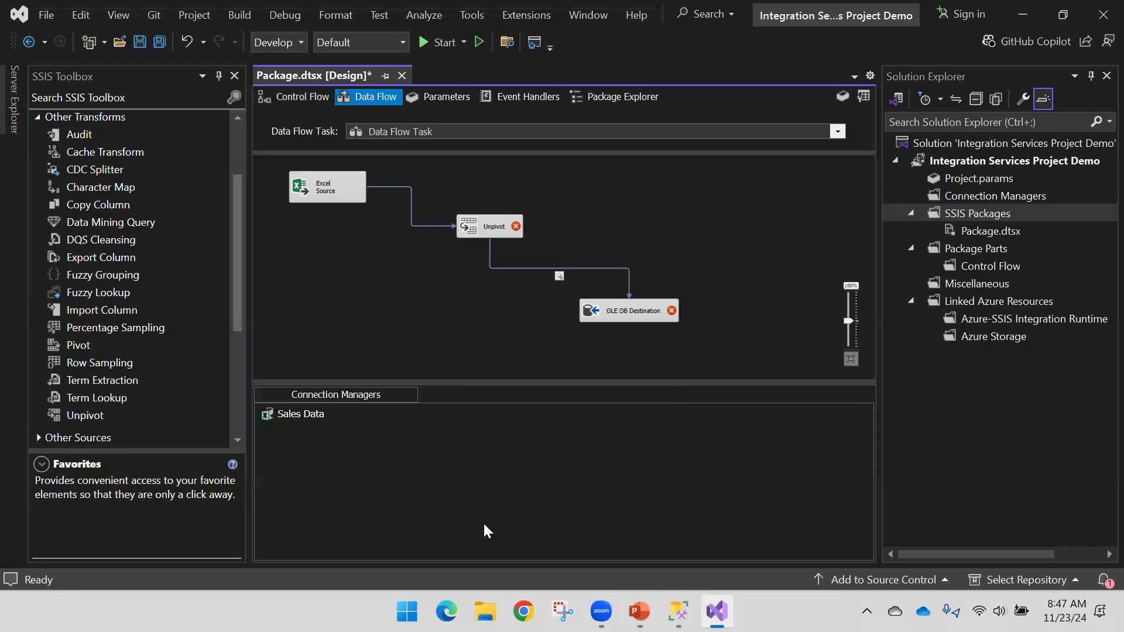
- Read the Advanced Editor slide's description in PowerPoint and switch back to Visual Studio
click(639, 612)
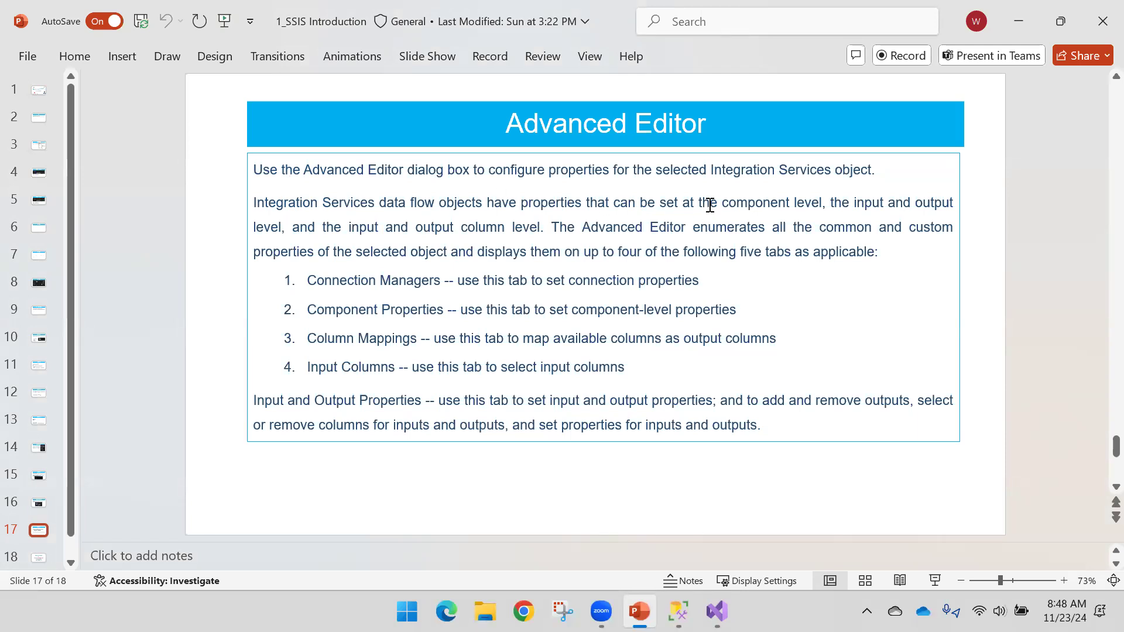
mouse_move(717, 611)
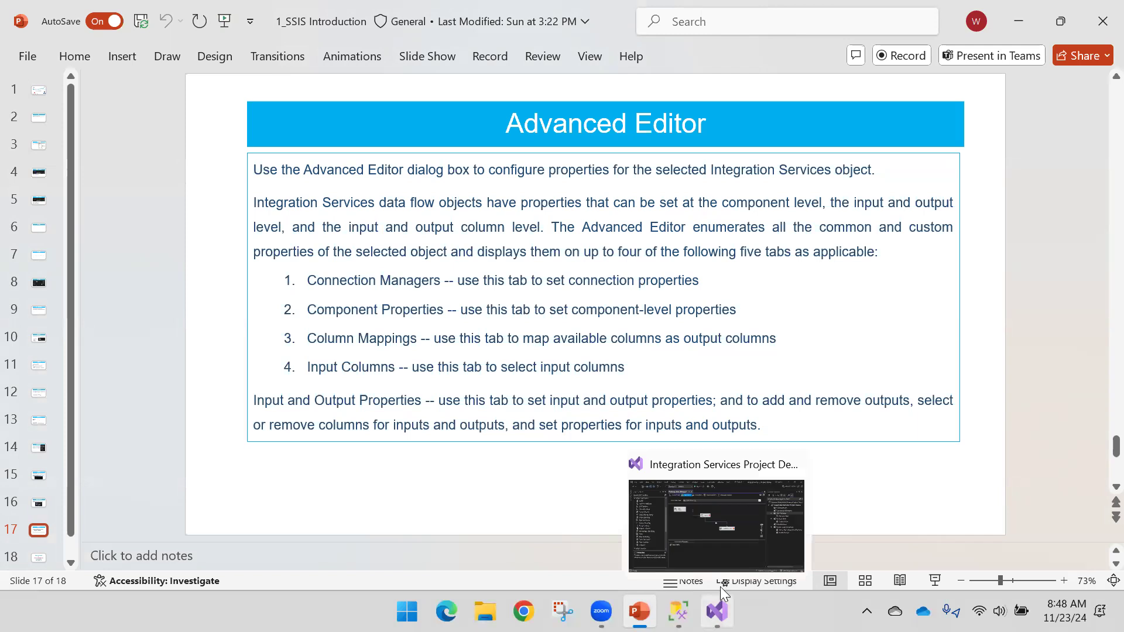
click(712, 519)
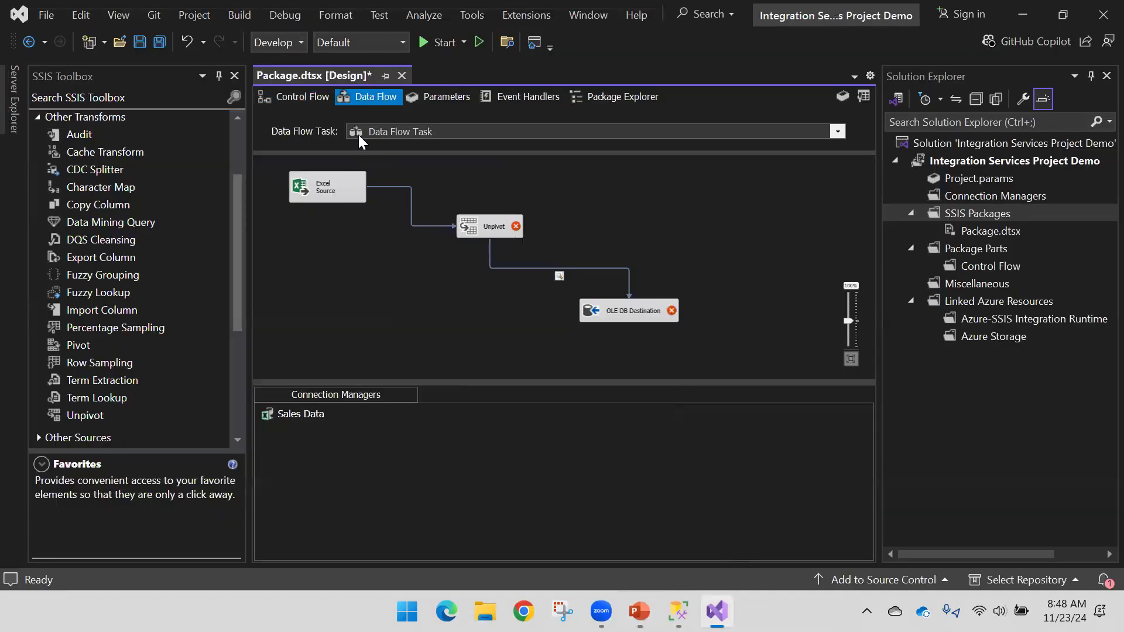
- Check the commands available for the Data Flow Task in the control flow and dismiss them
click(314, 97)
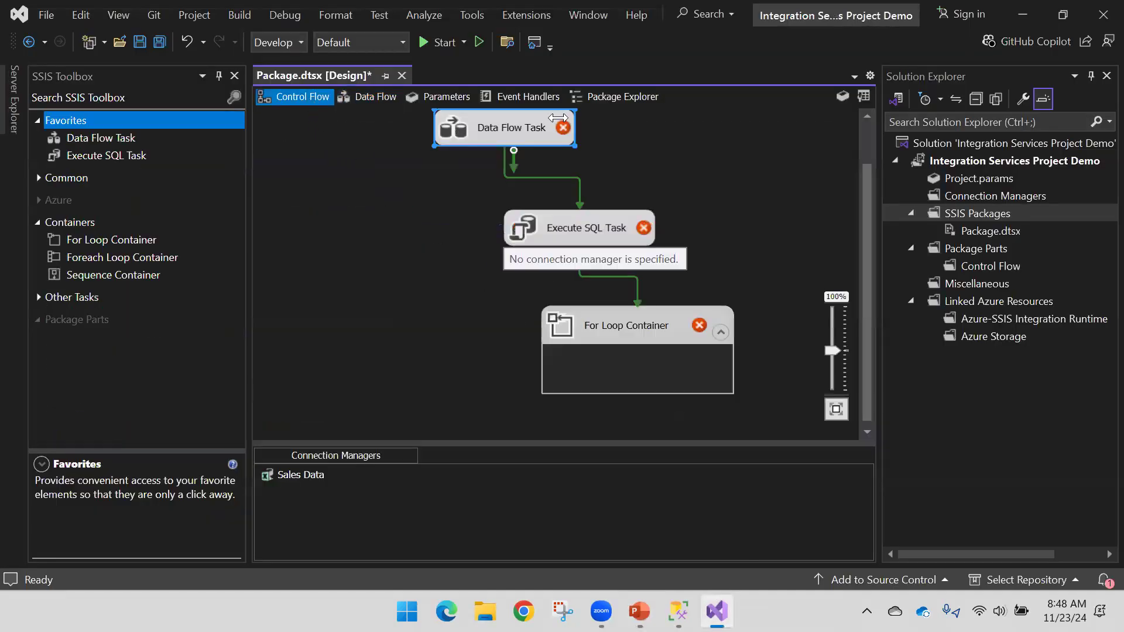
right_click(553, 119)
click(426, 213)
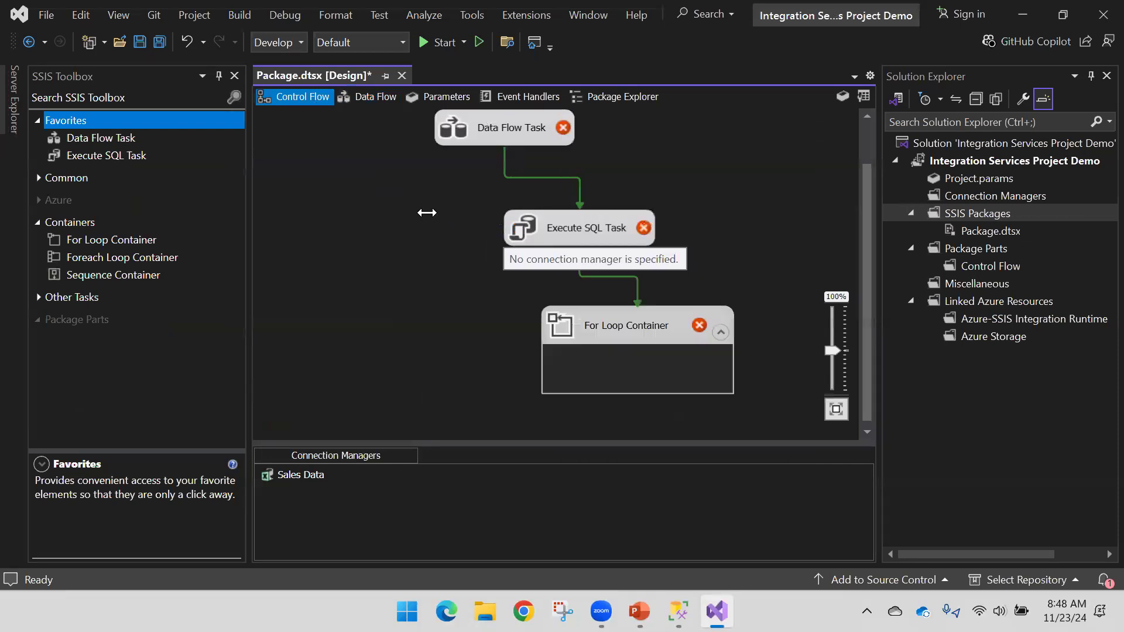
right_click(487, 128)
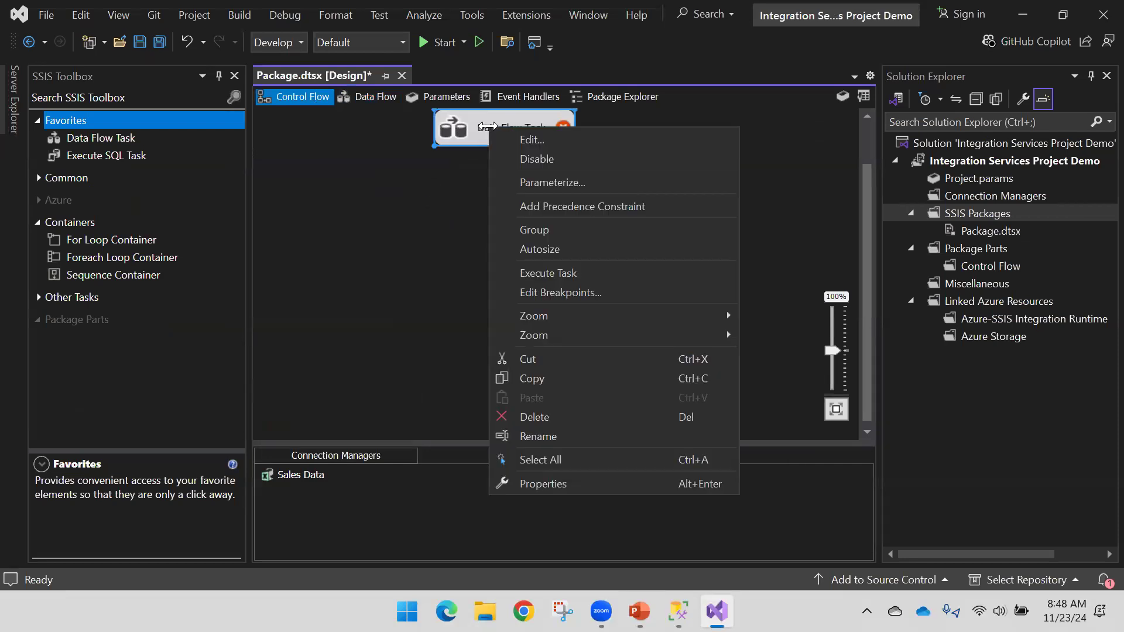
click(373, 274)
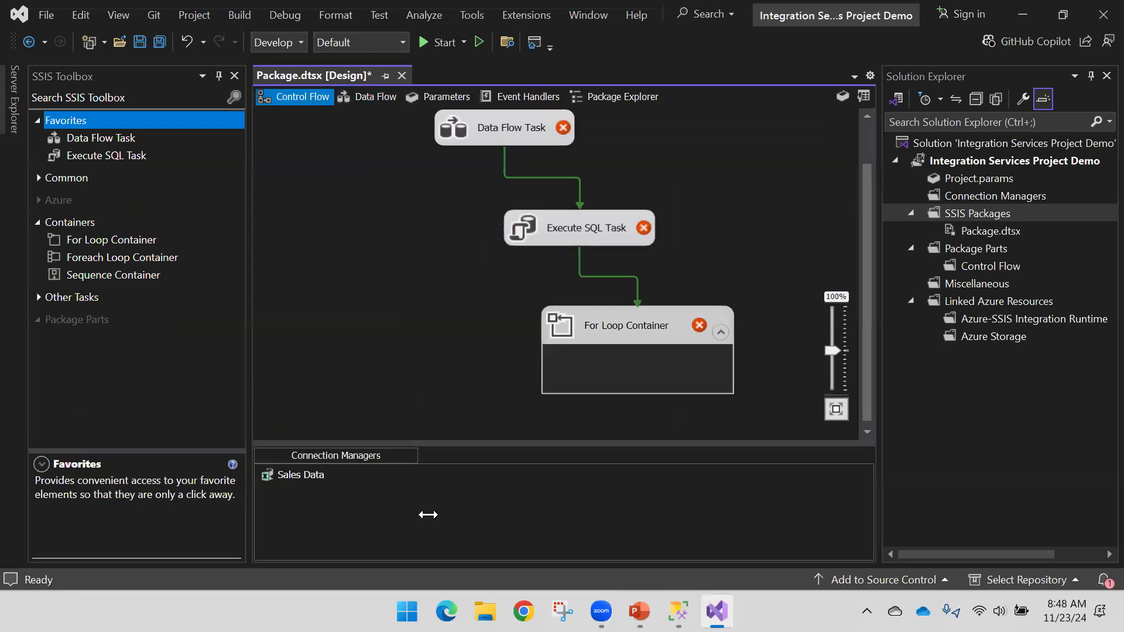
- Reread the Advanced Editor slide in PowerPoint and go back to the Visual Studio project
click(639, 611)
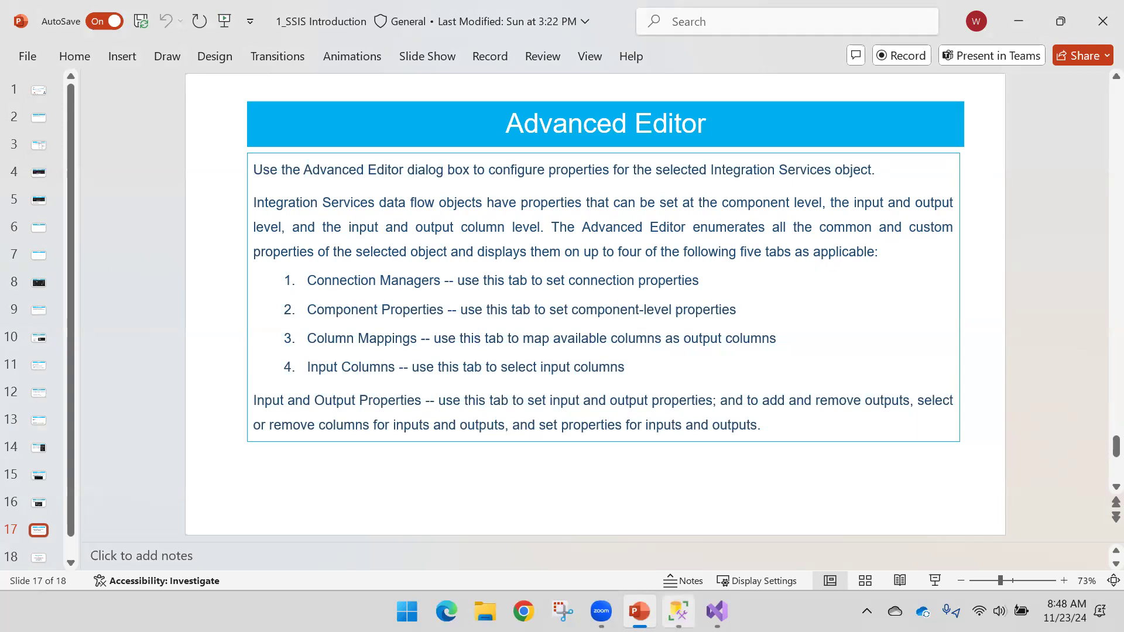
mouse_move(717, 611)
click(716, 524)
- Compare the commands offered for the data flow canvas with those for the Excel Source, including Show Advanced Editor
click(370, 98)
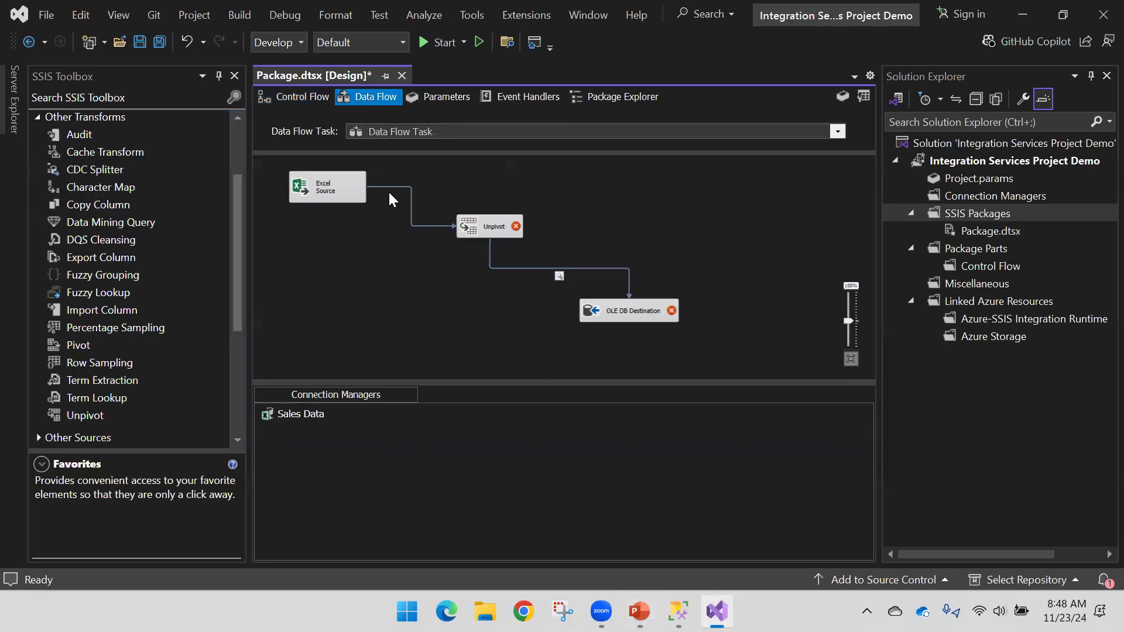
right_click(480, 200)
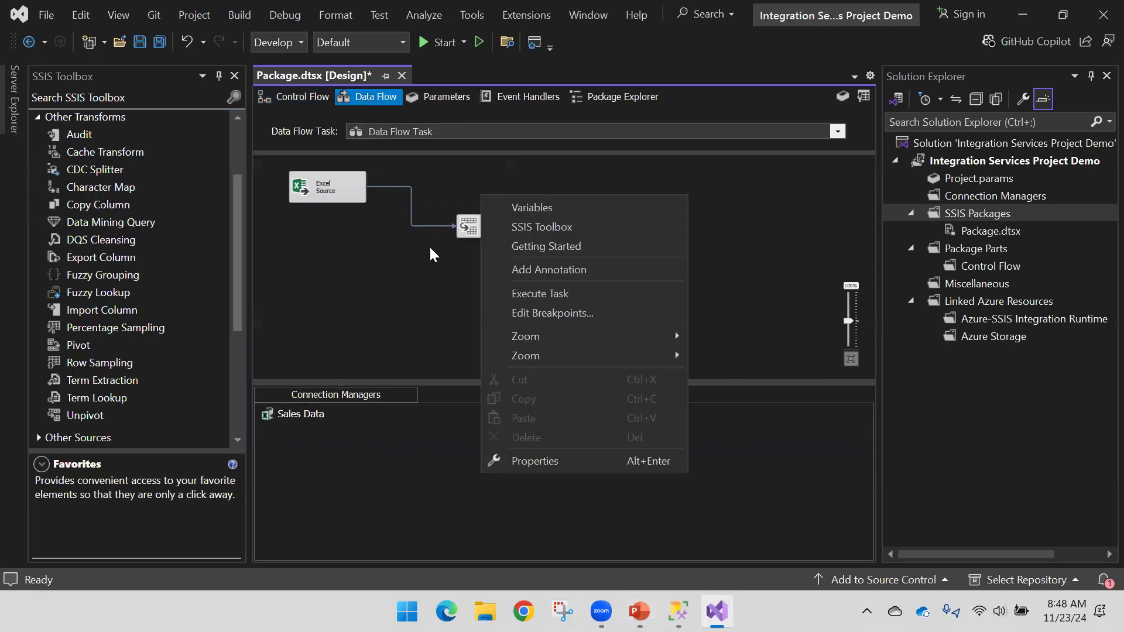
click(425, 266)
right_click(337, 189)
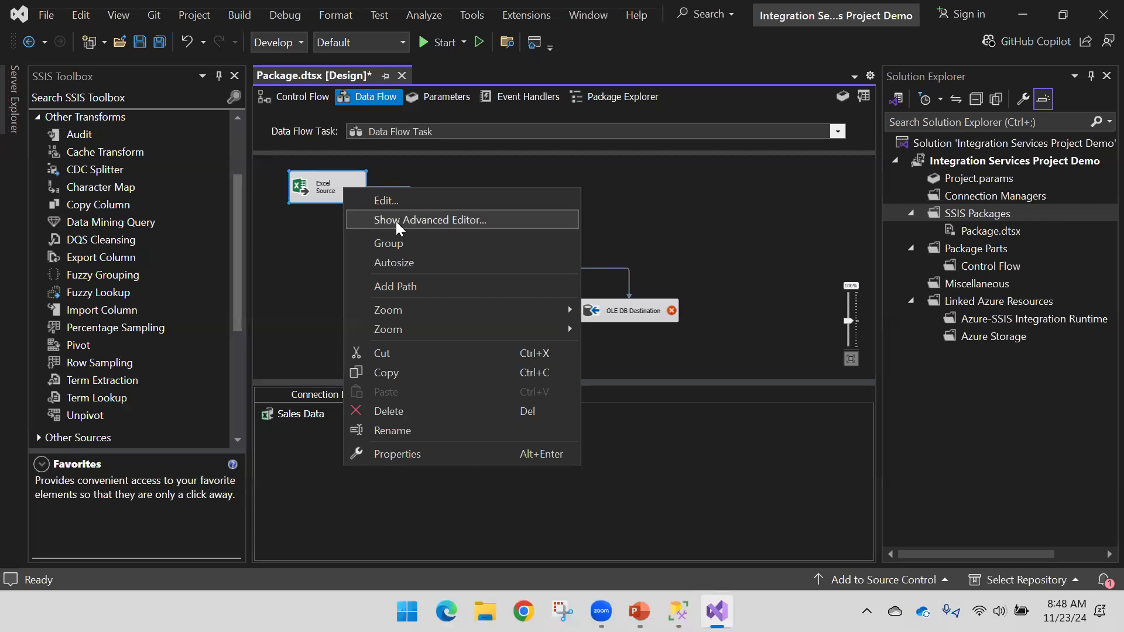
click(281, 245)
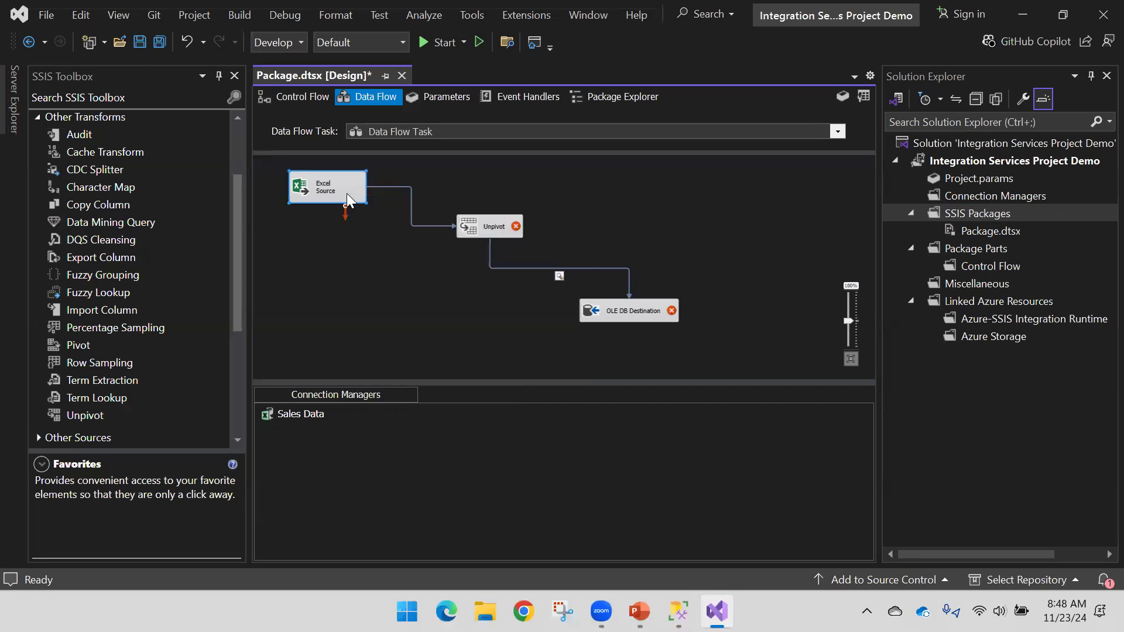
- Open the Advanced Editor for the Excel Source and review its connection managers, component properties, column mappings, and input and output properties
right_click(348, 199)
click(402, 224)
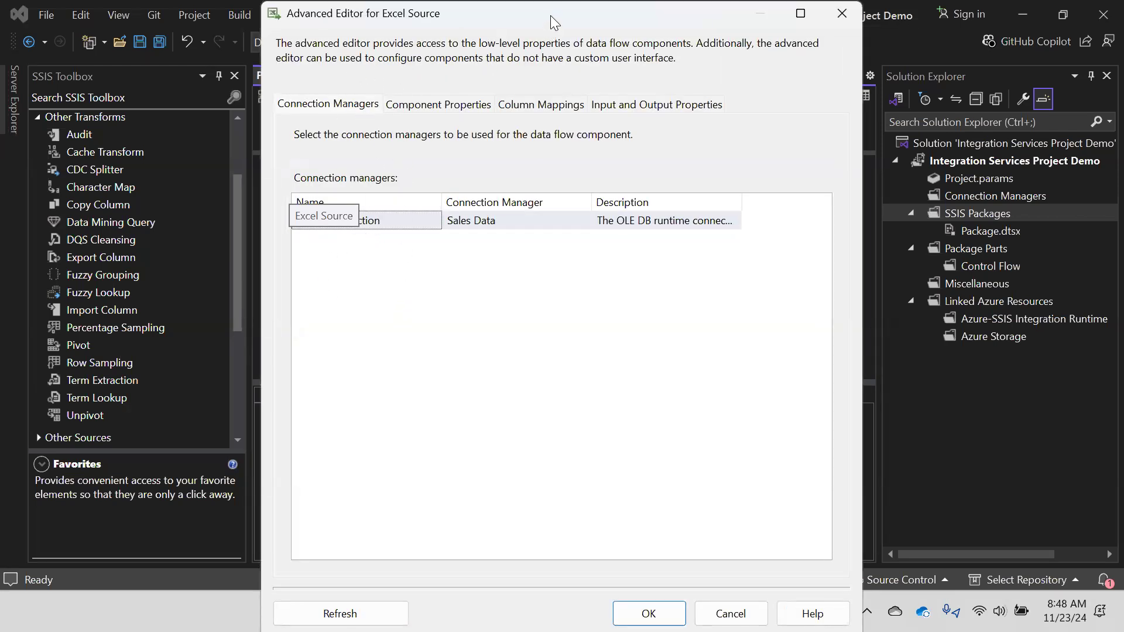
click(424, 223)
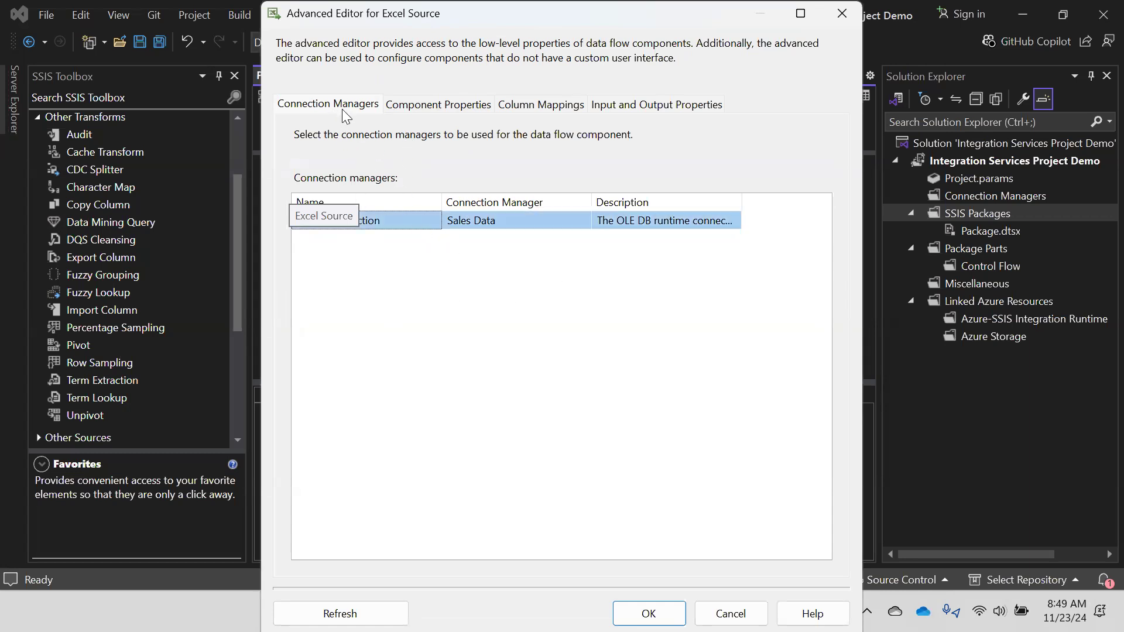
click(413, 108)
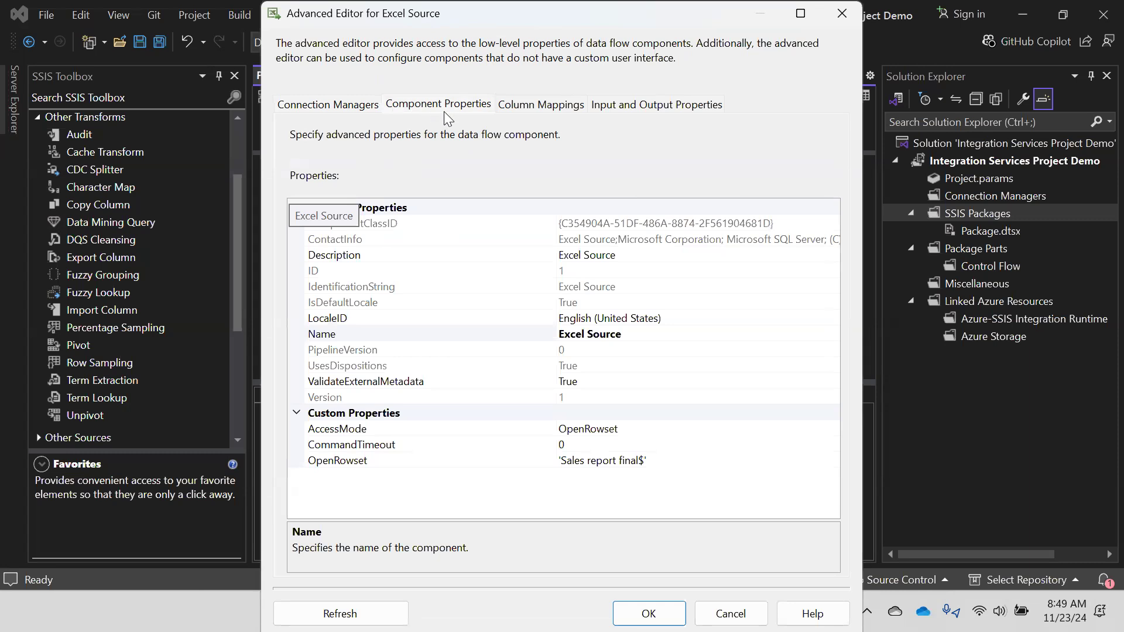
click(537, 107)
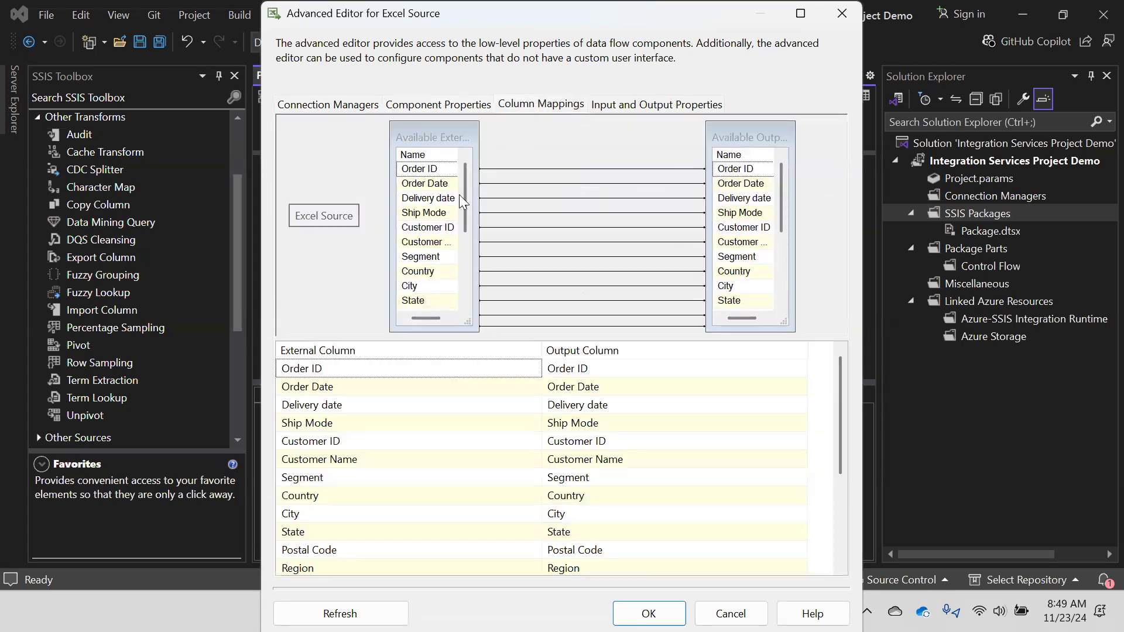
click(610, 112)
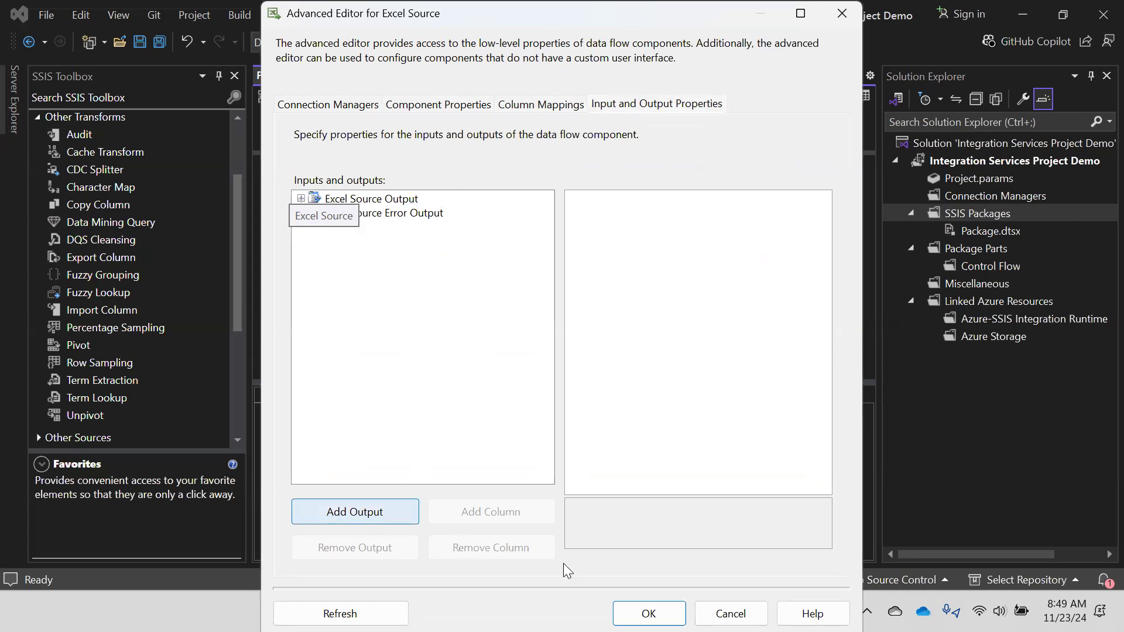
- Cancel the Advanced Editor, and reread its slide in PowerPoint before returning to the Visual Studio project
click(730, 613)
mouse_move(678, 611)
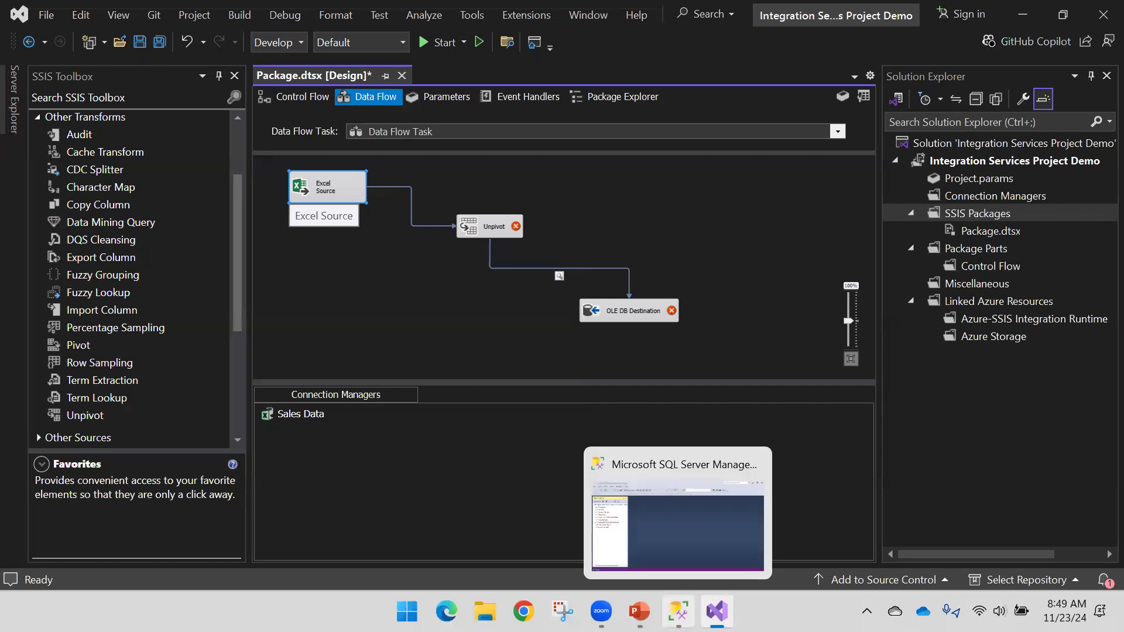
mouse_move(639, 611)
click(660, 526)
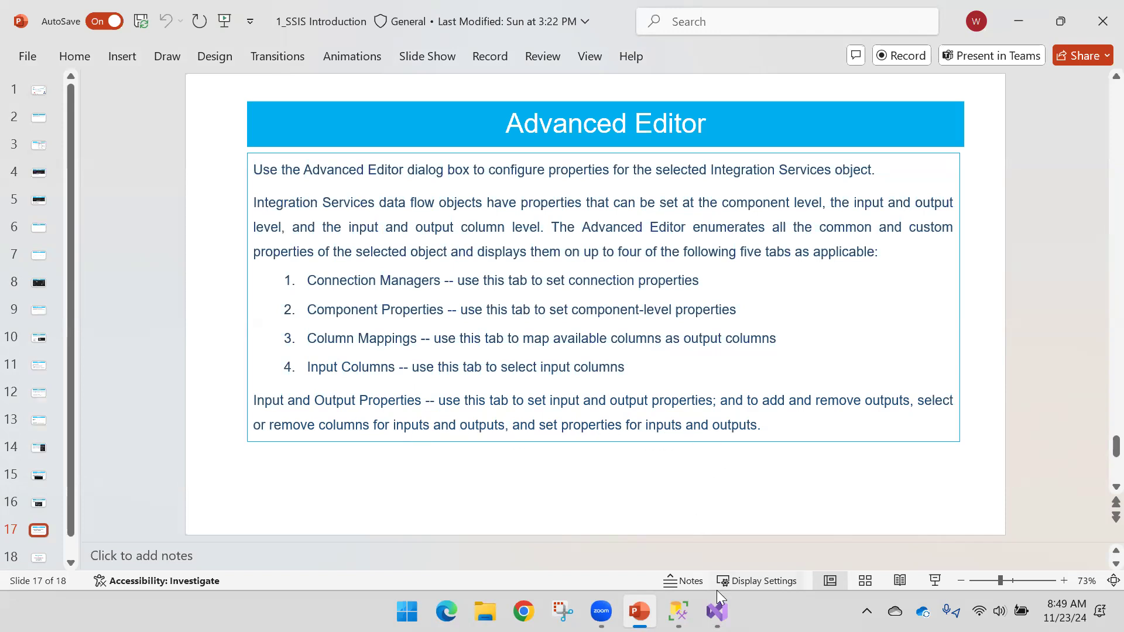
click(716, 611)
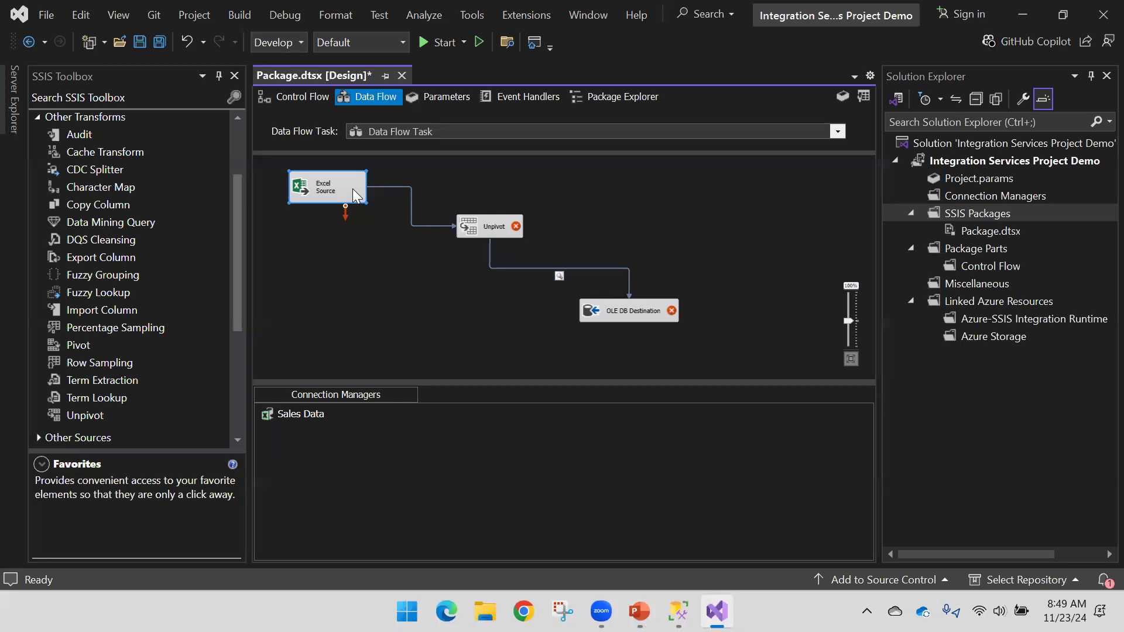
- Reopen the Advanced Editor for the Excel Source, review its input and output properties and the Order ID column mapping, and cancel it
right_click(351, 189)
click(423, 218)
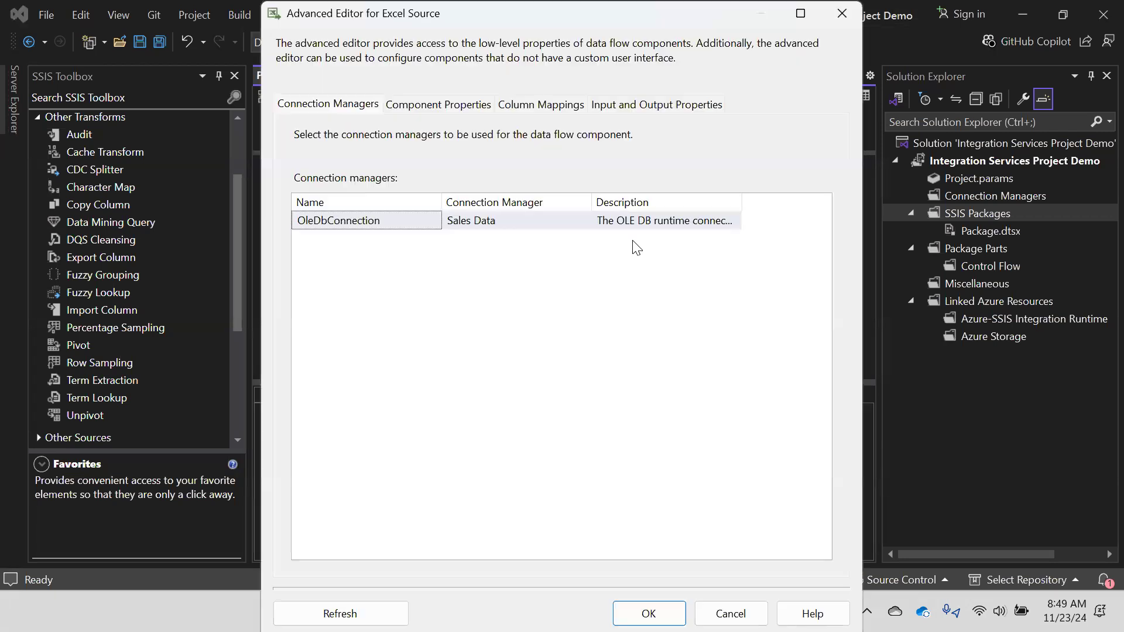
click(612, 105)
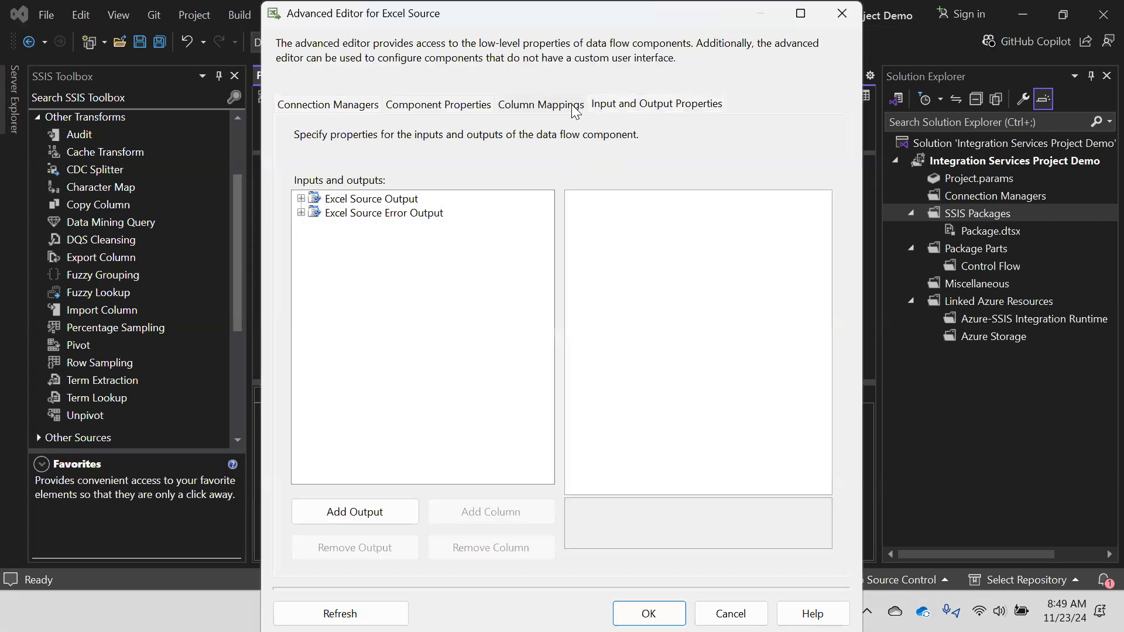
click(562, 106)
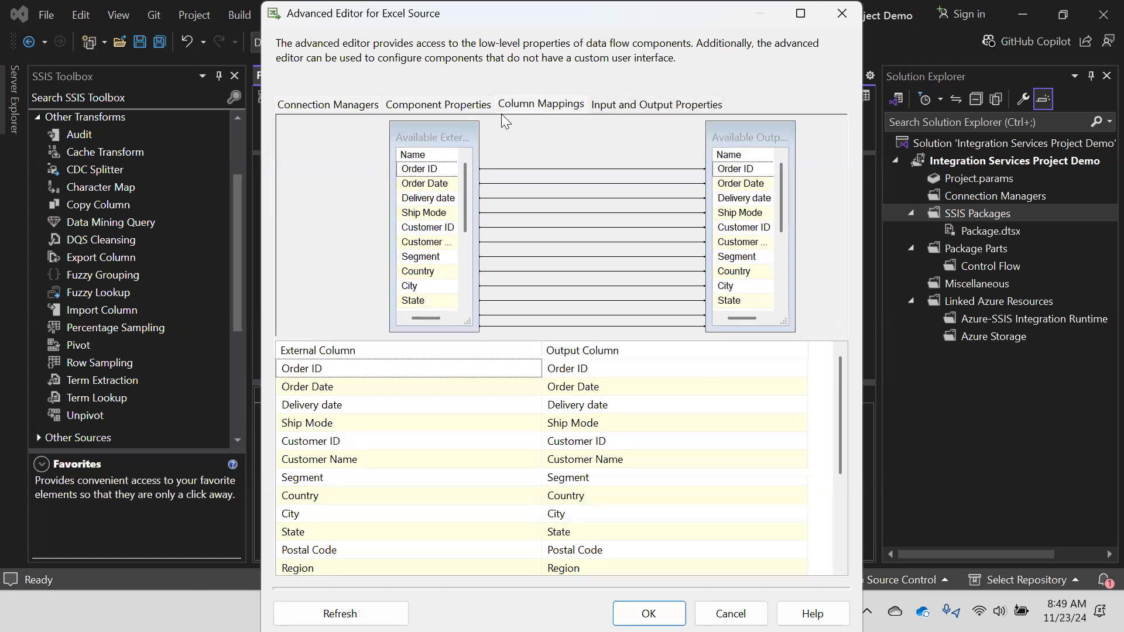
click(476, 107)
click(545, 106)
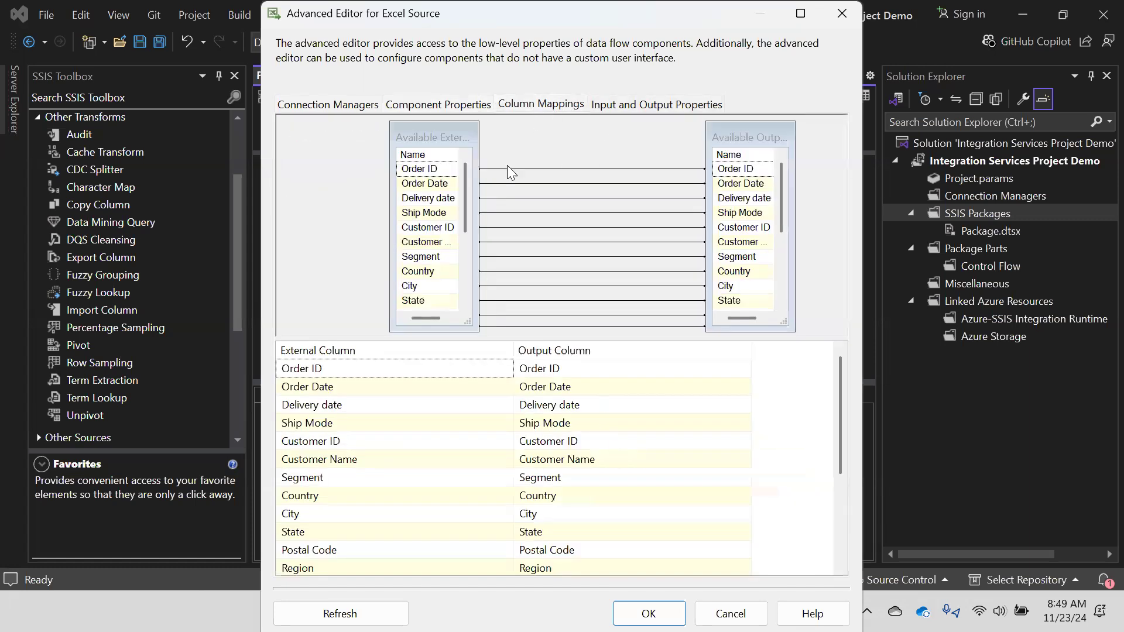
click(560, 369)
right_click(561, 367)
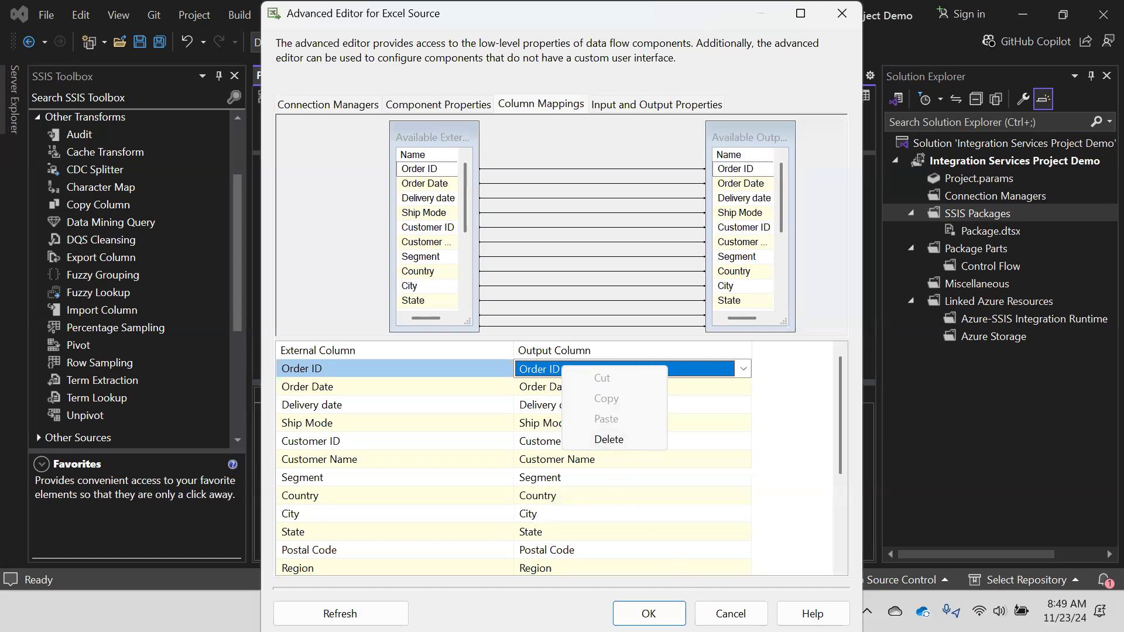
click(719, 613)
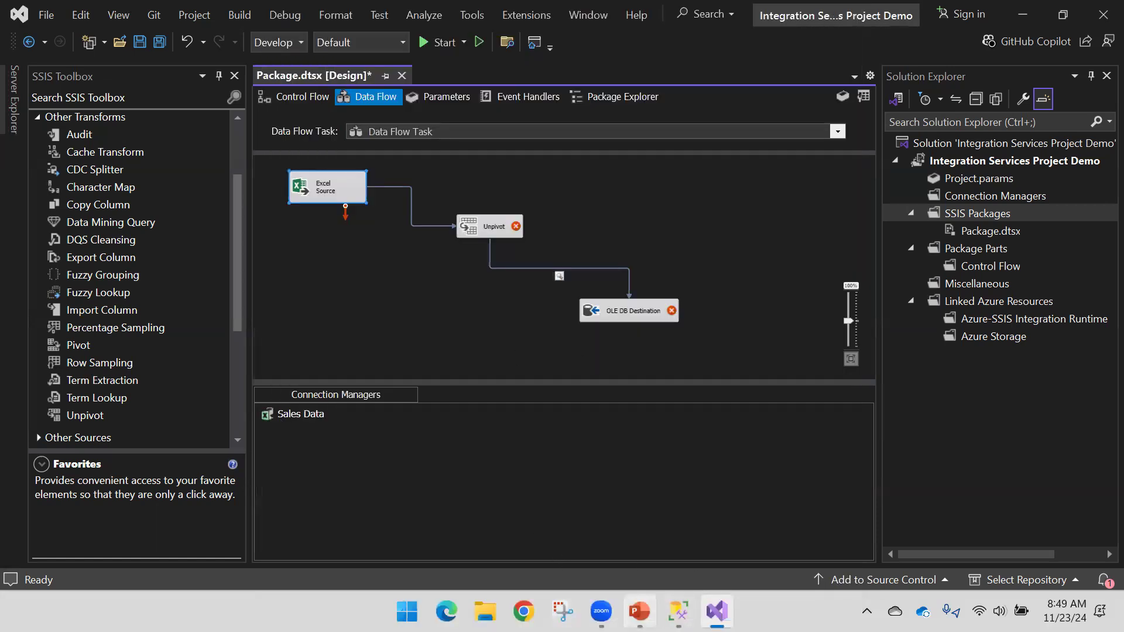
- Show the closing Thanks for Watching slide in PowerPoint, and minimize the open application windows to reveal the desktop
click(639, 611)
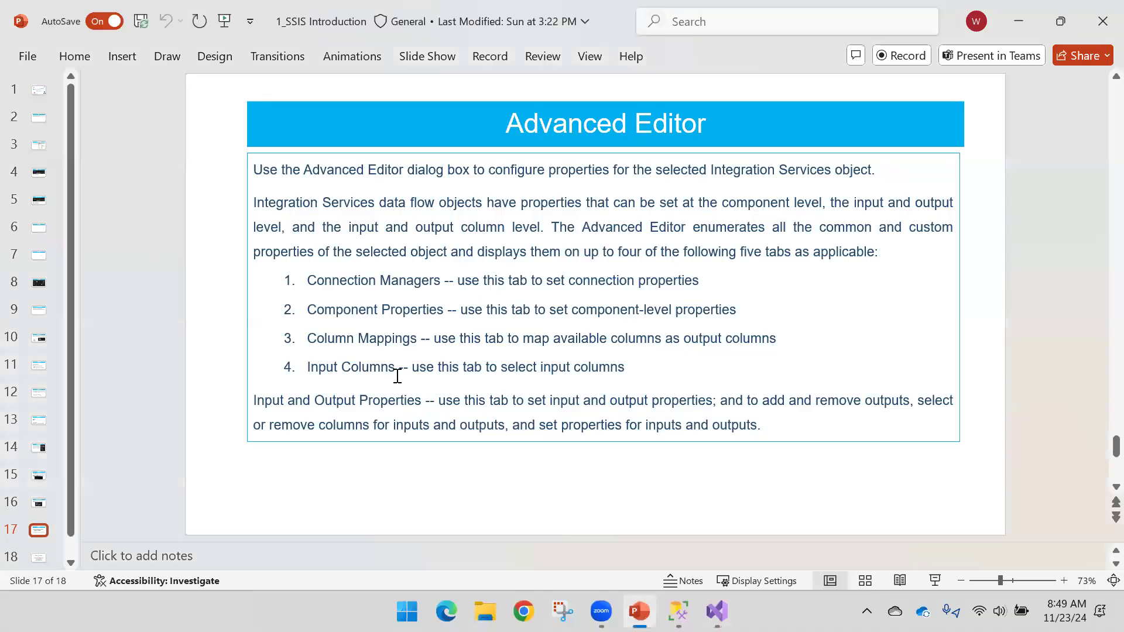
scroll(398, 374, down, 1)
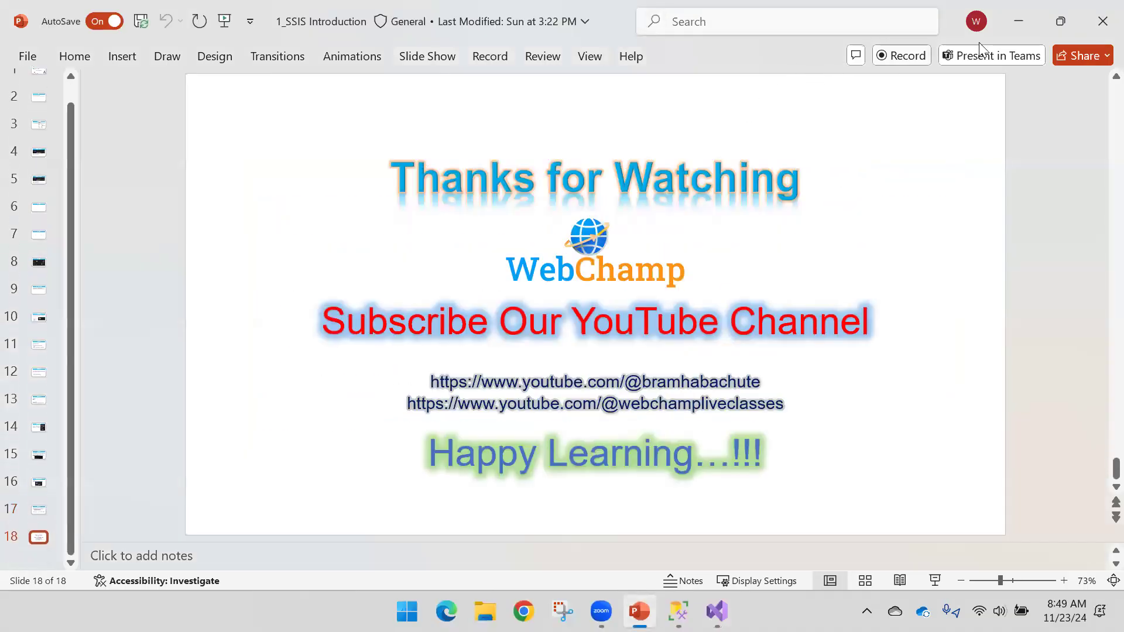
click(1018, 22)
click(1021, 20)
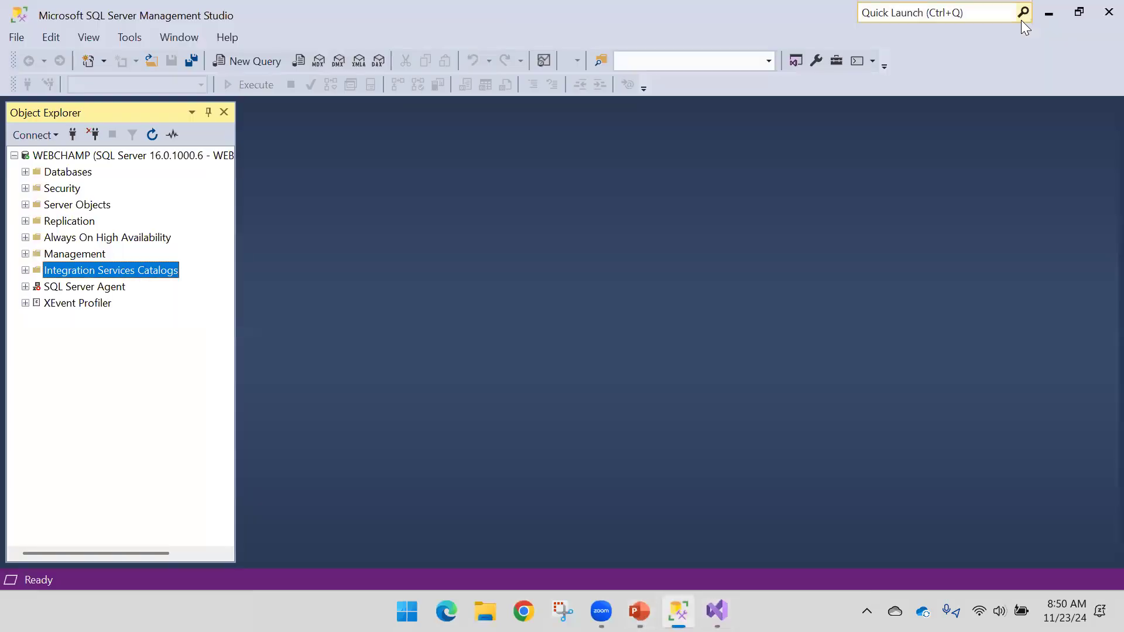
click(1044, 17)
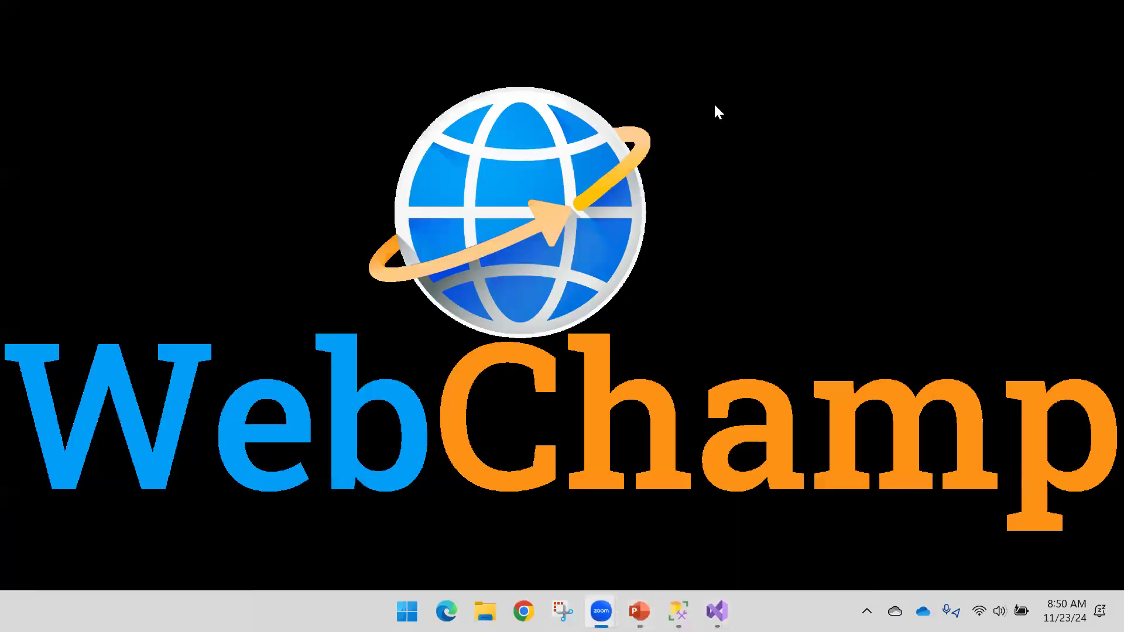